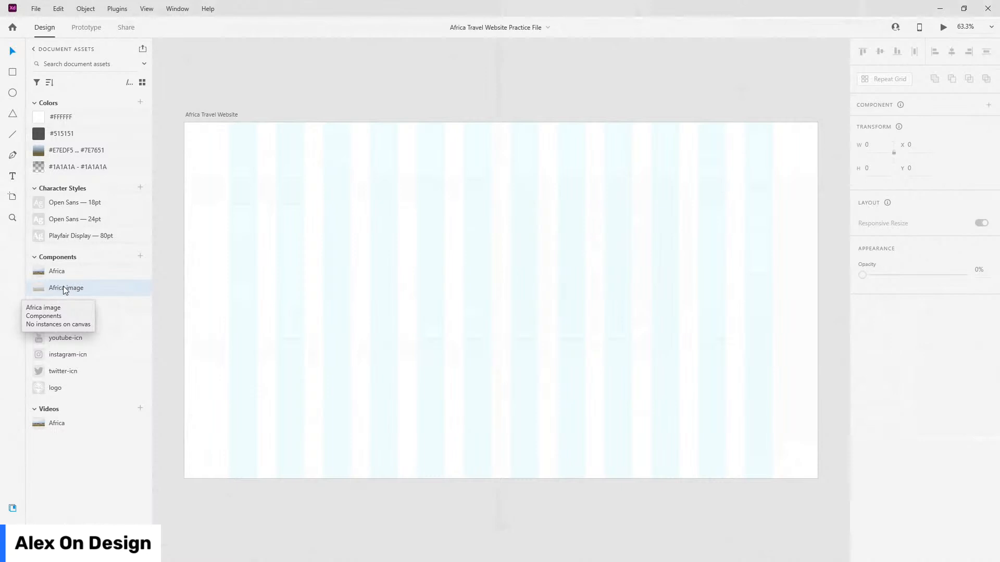
# Delete the unused Africa image component from the document assets
pyautogui.rightClick(65, 290)
pyautogui.click(98, 391)
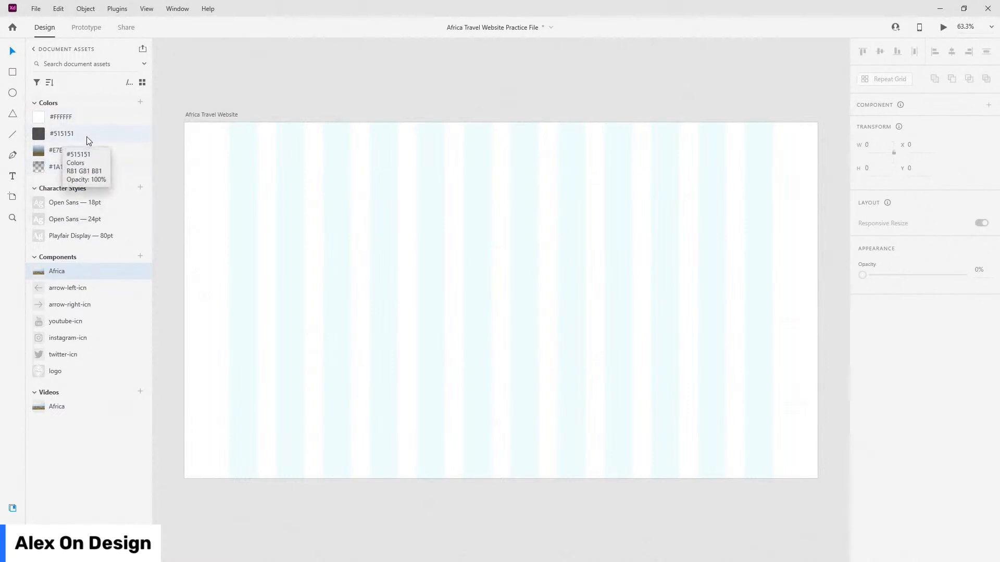
# Place the Africa video from the document assets and align it to the left and top edges of the Africa Travel Website artboard
pyautogui.click(83, 407)
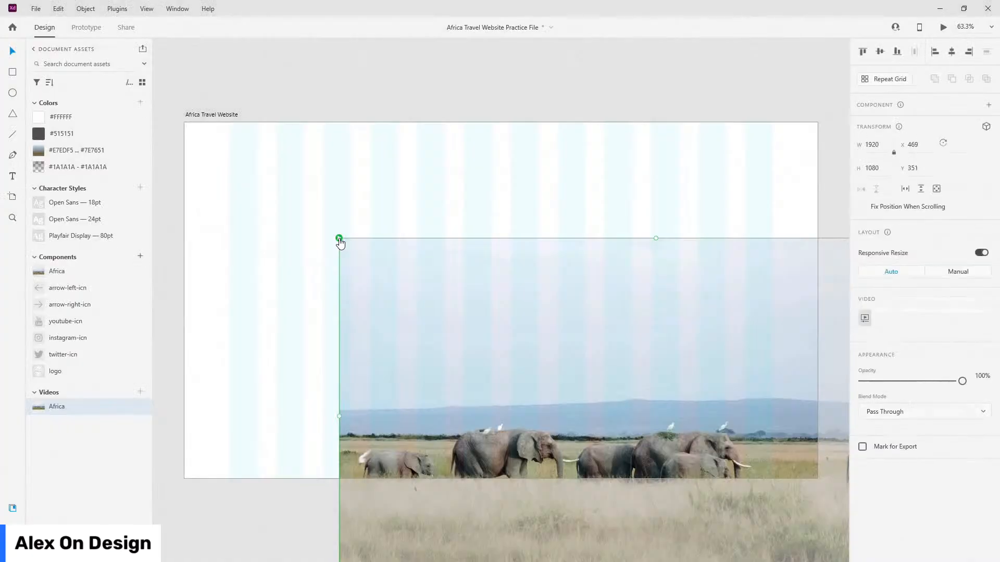
pyautogui.click(339, 238)
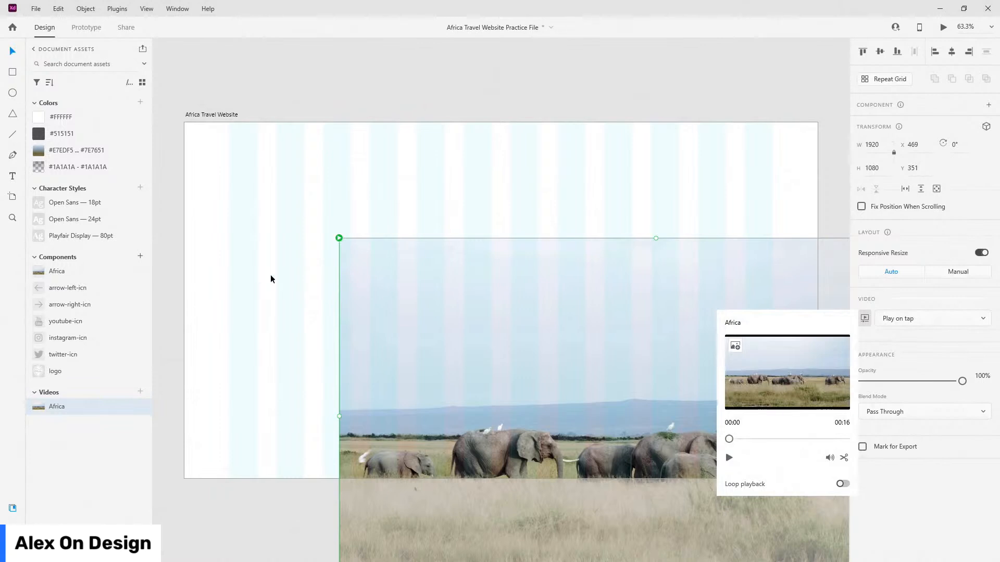
pyautogui.click(935, 52)
pyautogui.click(862, 52)
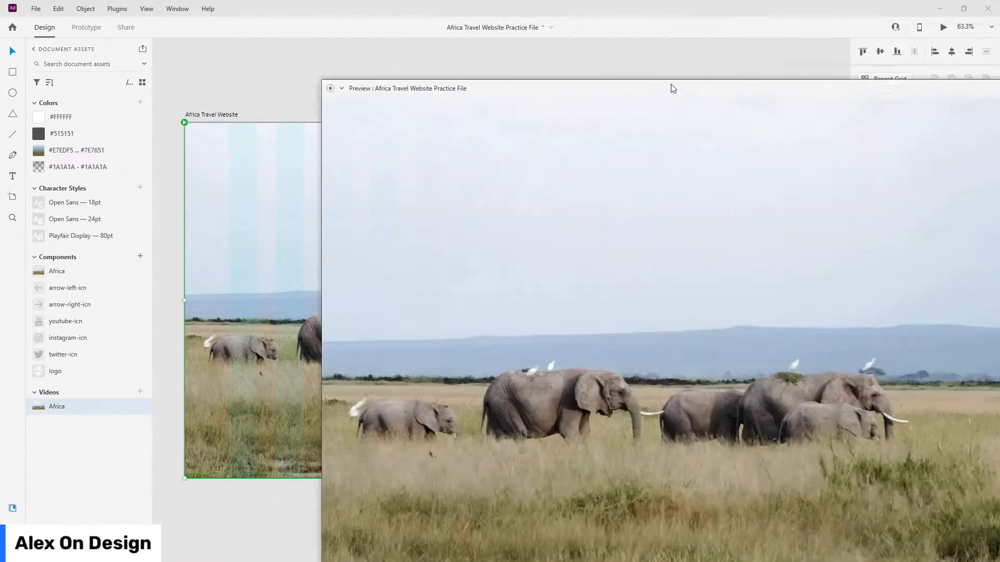
# Examine the video artboard and the finished Africa website in a maximized preview, and close the preview
pyautogui.moveTo(671, 89); pyautogui.dragTo(420, 51)
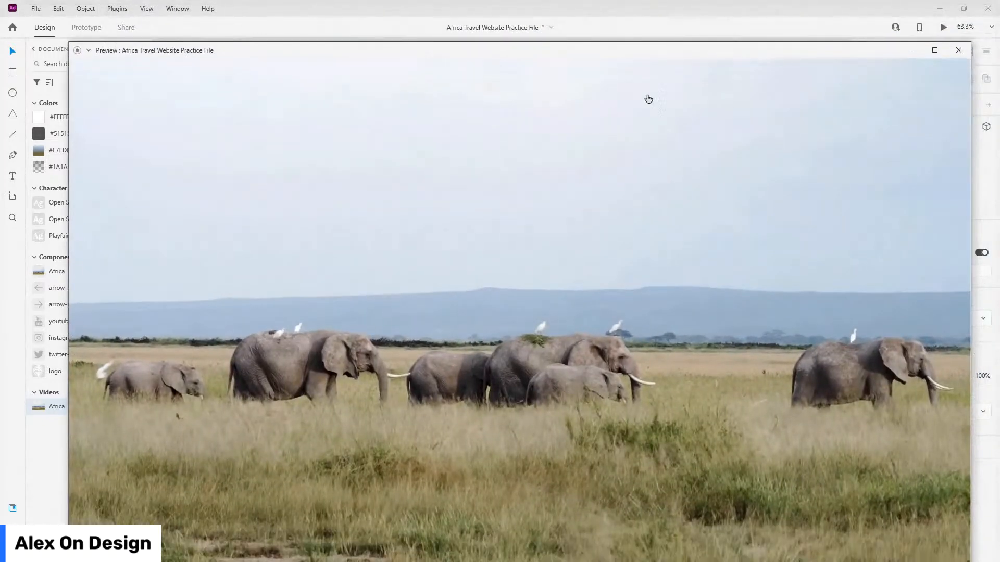
pyautogui.doubleClick(663, 45)
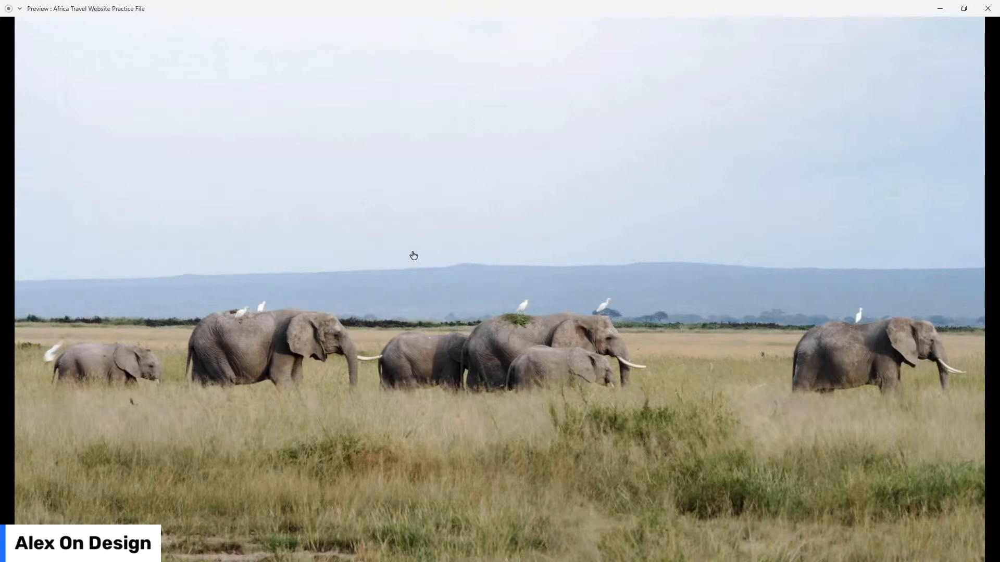
pyautogui.click(987, 8)
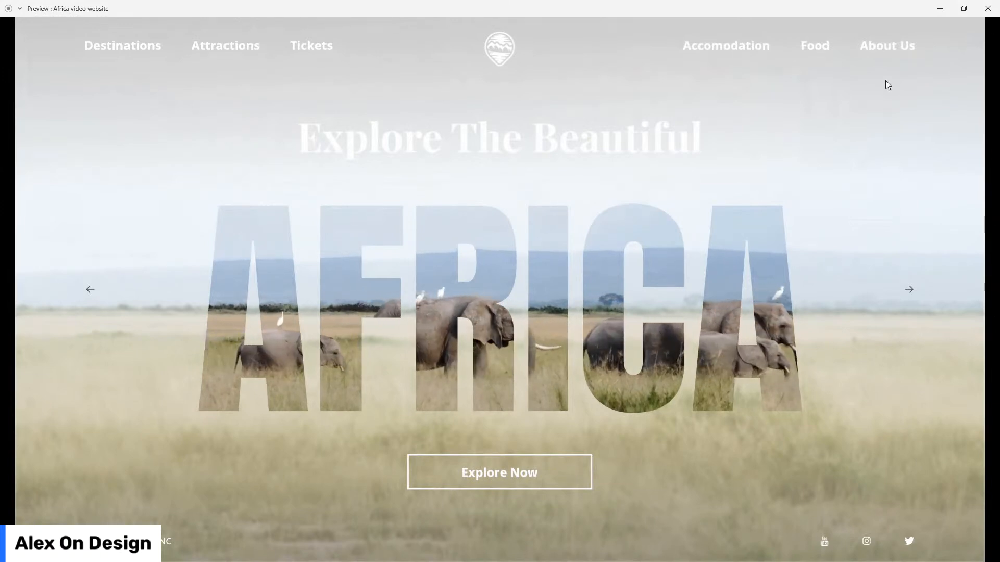
pyautogui.click(996, 4)
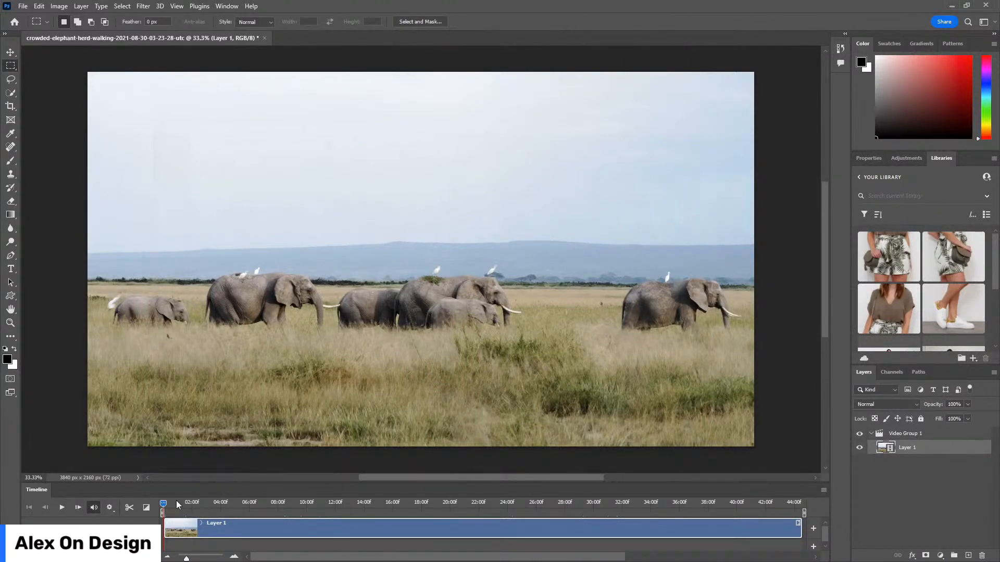
# Switch to Photoshop and scrub through the elephant clip, leaving the playhead near the end at about 44:00f
pyautogui.click(367, 503)
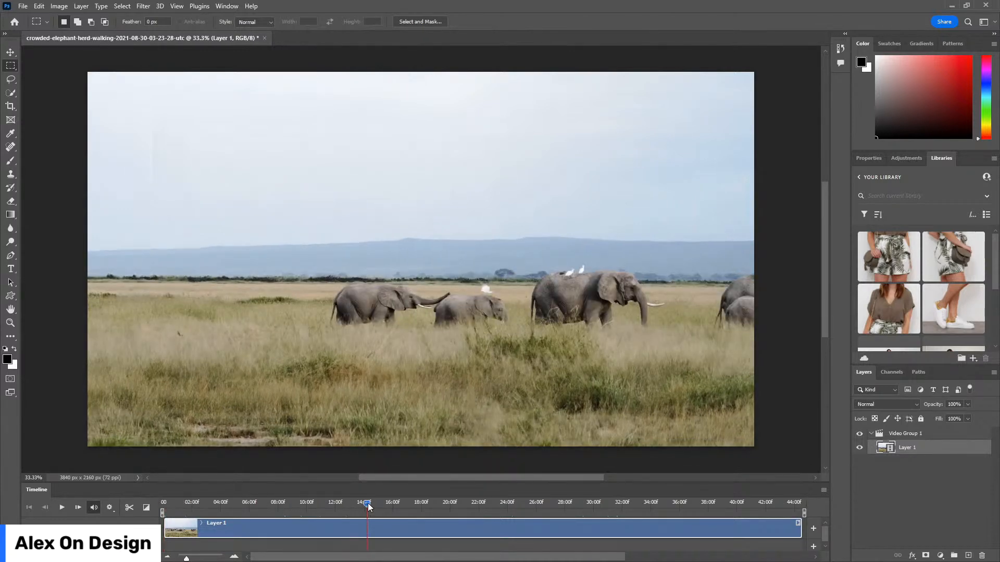
pyautogui.click(369, 503)
pyautogui.moveTo(428, 504); pyautogui.dragTo(499, 501)
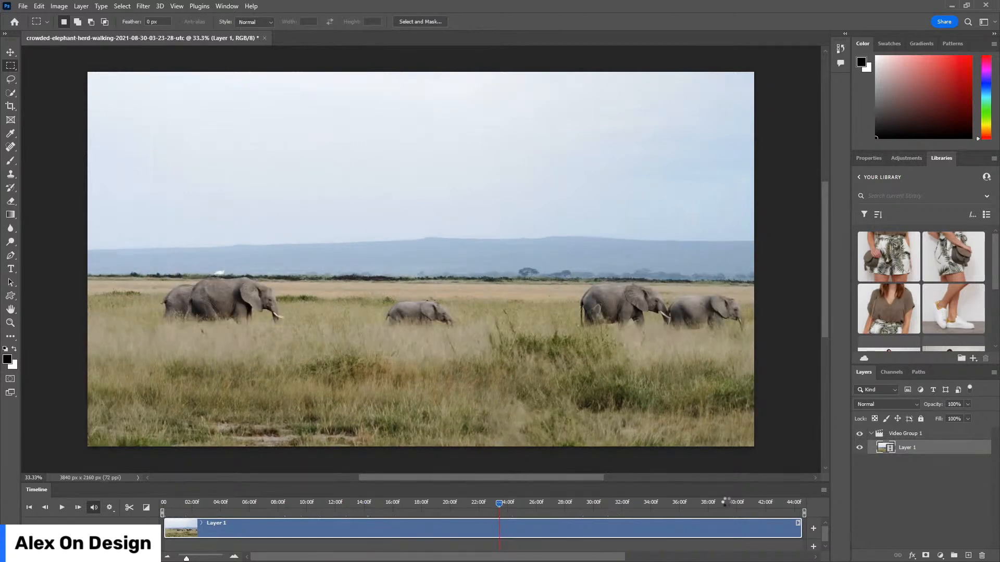
pyautogui.click(727, 503)
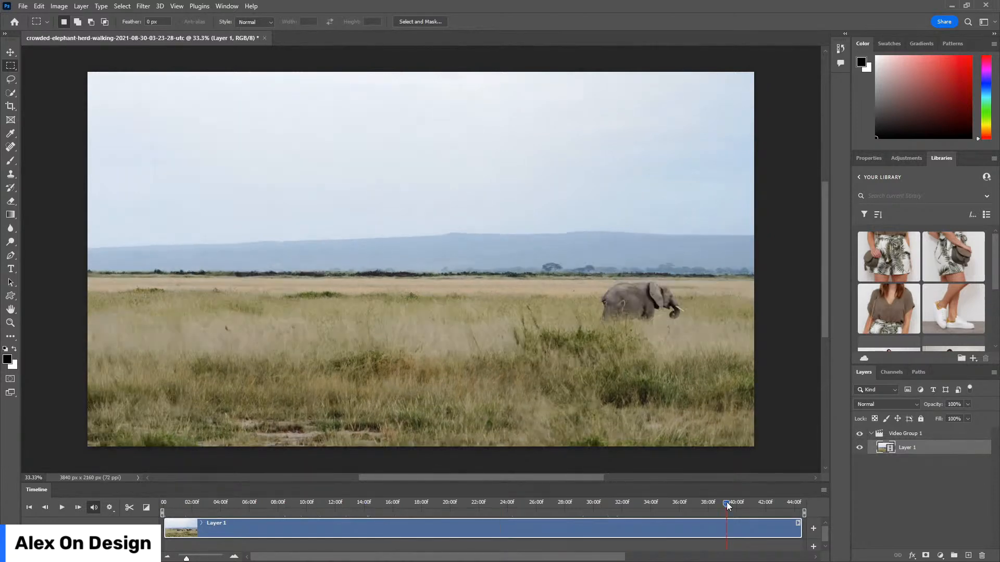
pyautogui.moveTo(738, 502); pyautogui.dragTo(795, 503)
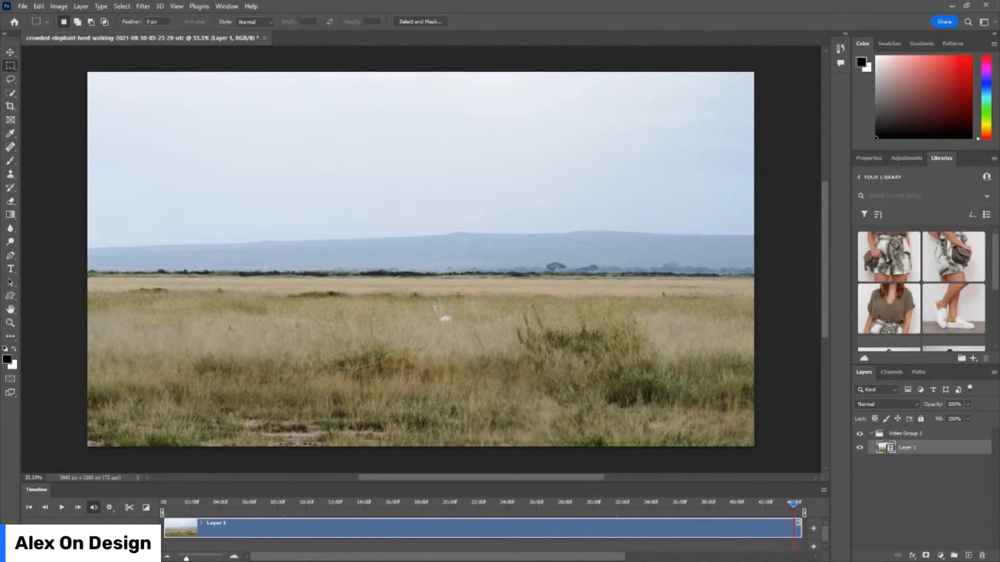
# Select the white bird in the grass and remove it with a Content-Aware fill at 100% opacity, and deselect
pyautogui.click(455, 326)
pyautogui.moveTo(435, 308); pyautogui.dragTo(456, 327)
pyautogui.press('shift')
pyautogui.hotkey('shift', 'F5')
pyautogui.moveTo(994, 193); pyautogui.dragTo(392, 91)
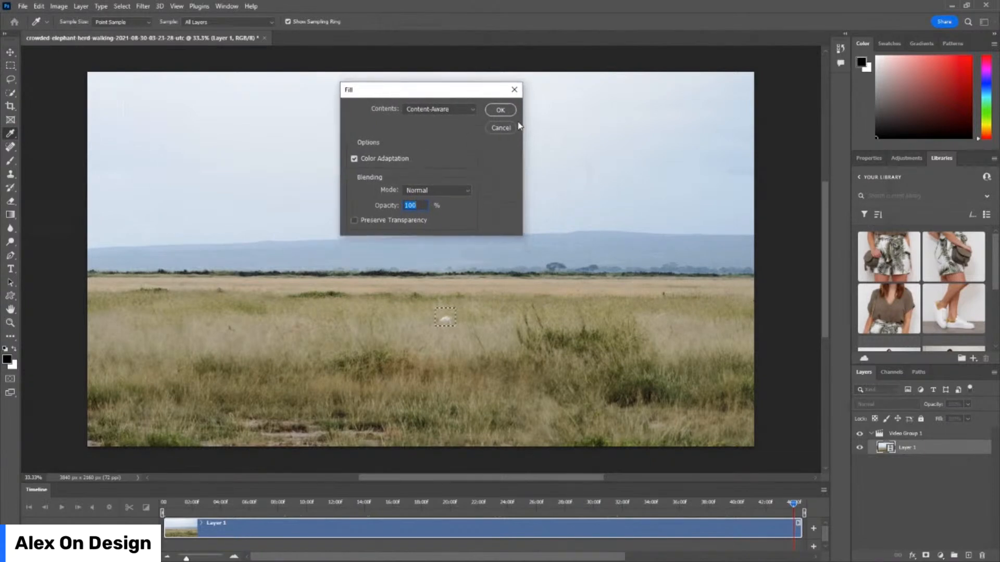
pyautogui.click(500, 110)
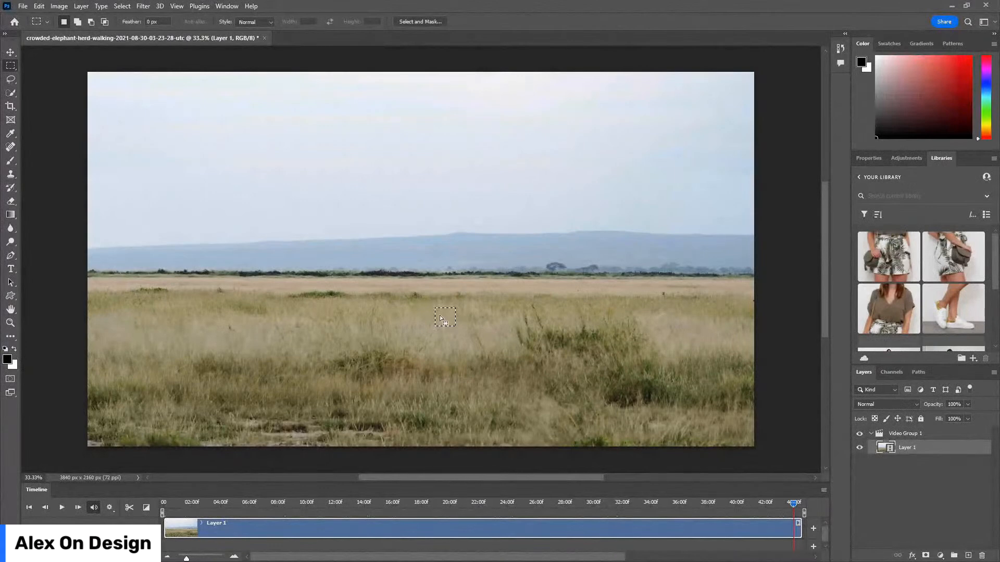
pyautogui.hotkey('ctrl', 'd')
pyautogui.scroll(6, 432, 327)
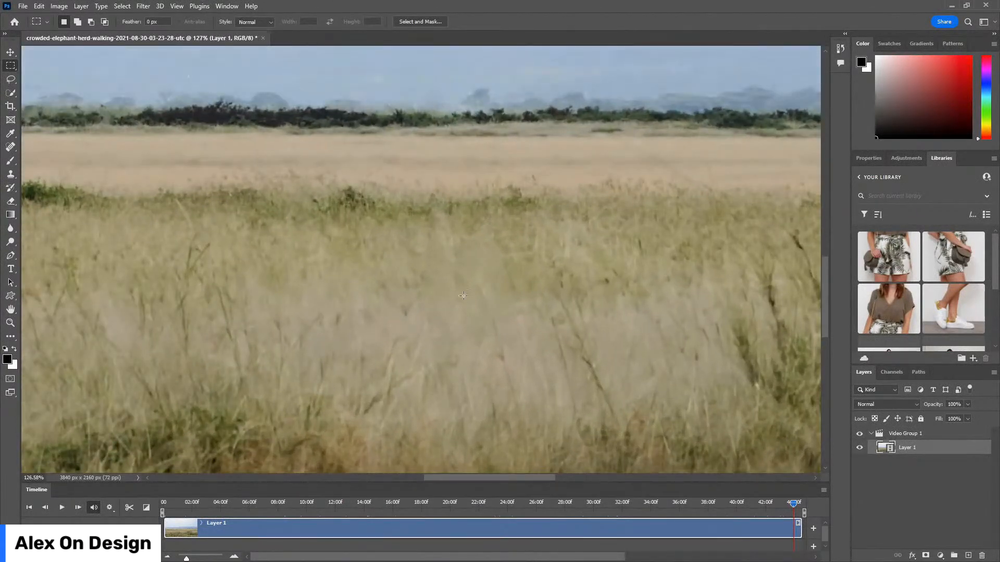
pyautogui.scroll(-6, 483, 295)
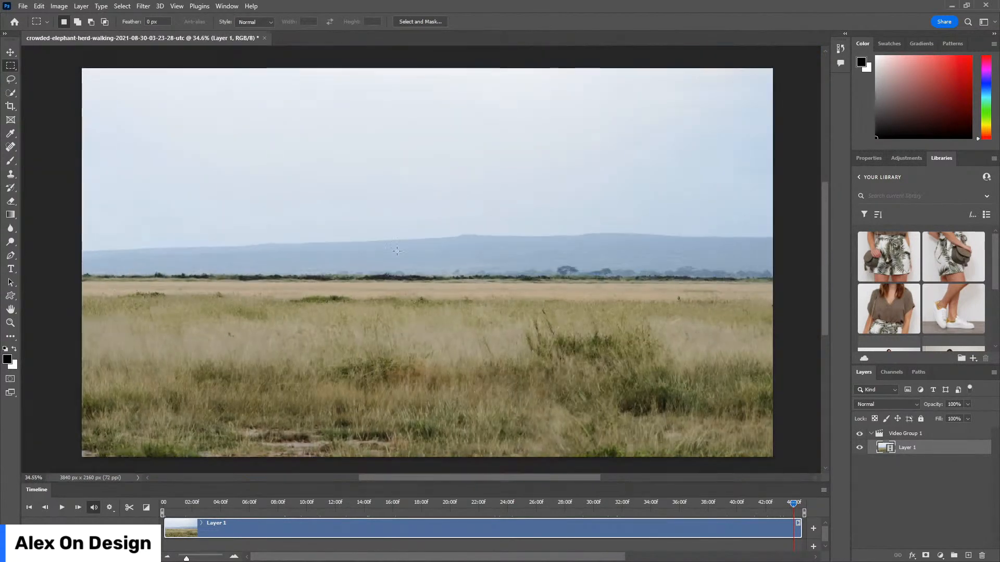
pyautogui.click(24, 7)
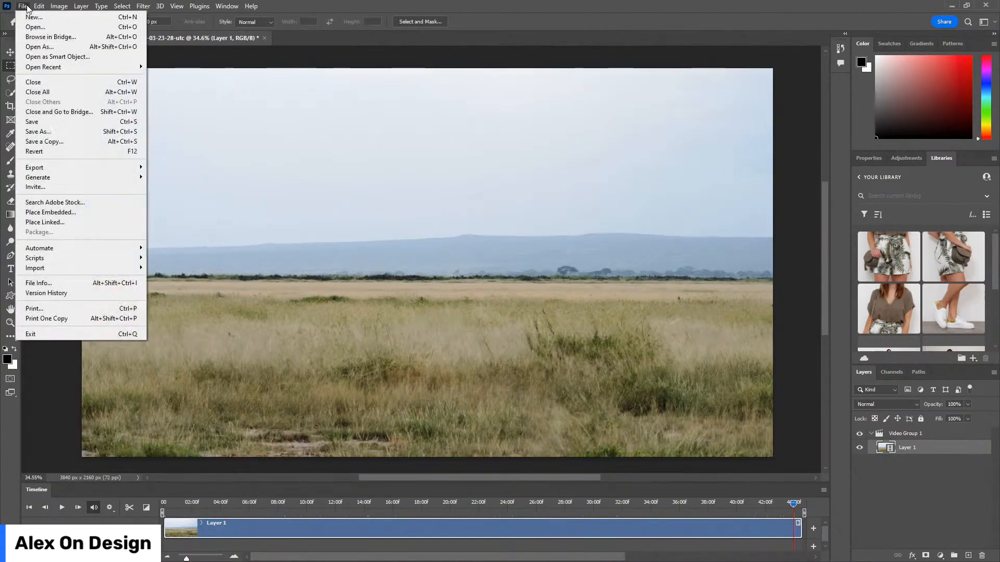
pyautogui.moveTo(94, 169)
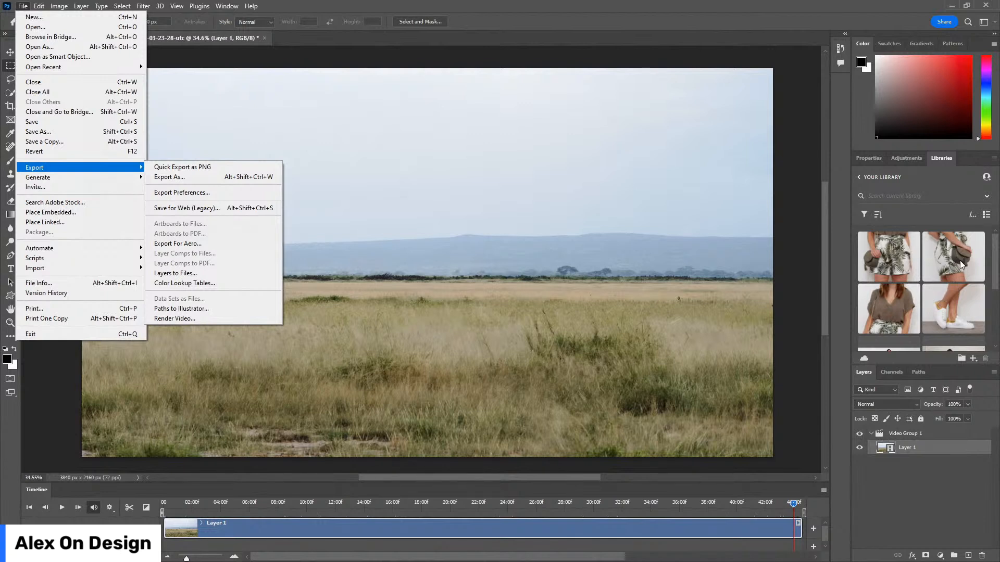
pyautogui.click(990, 266)
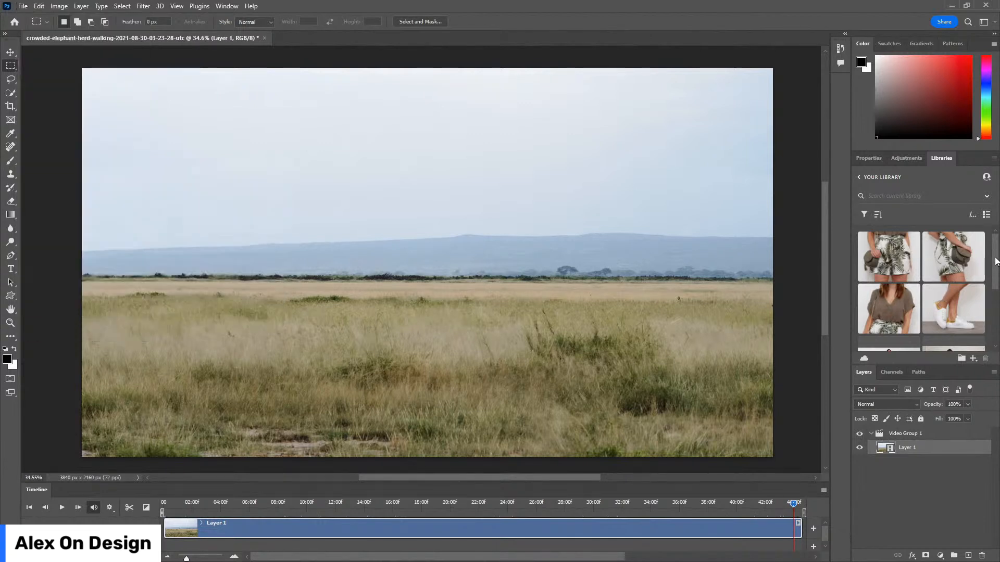
# Add the video layer to the library as a graphic and delete that Layer 1 element again
pyautogui.moveTo(996, 252); pyautogui.dragTo(987, 311)
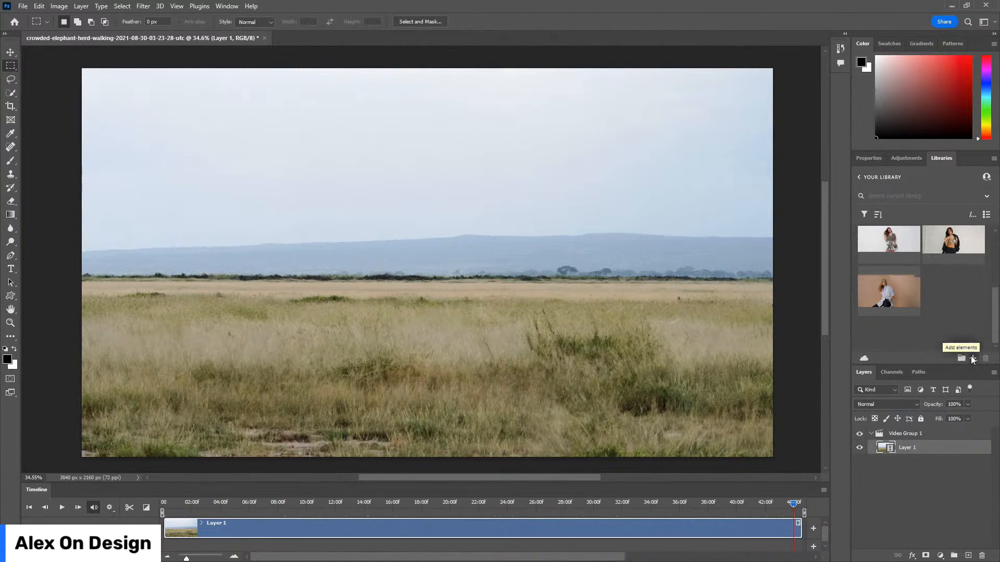
pyautogui.click(973, 359)
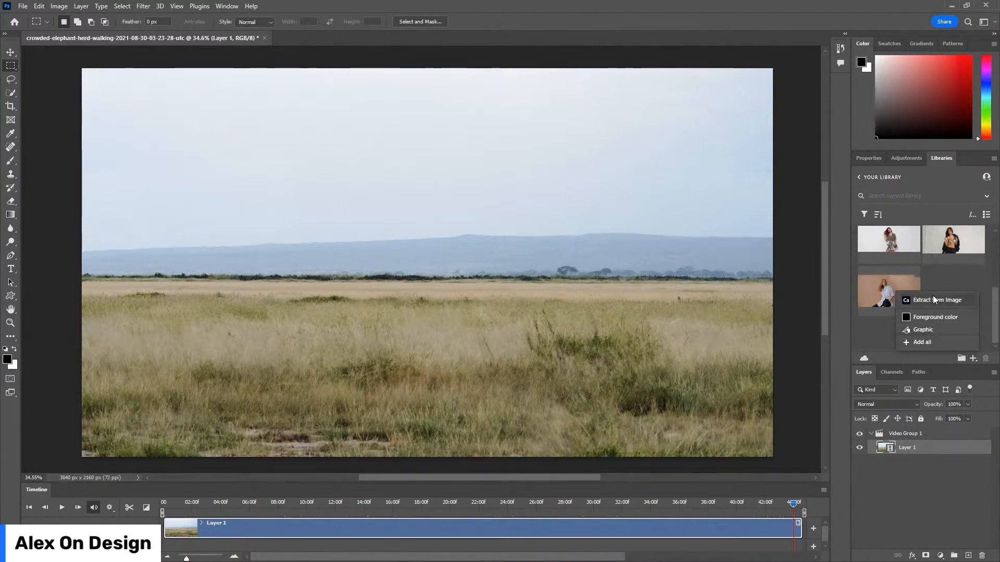
pyautogui.click(930, 329)
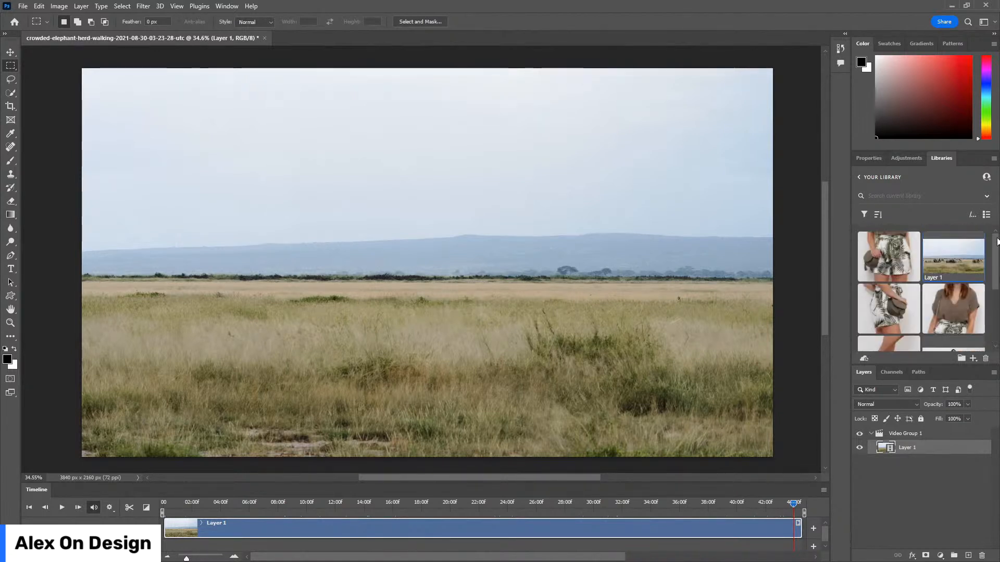
pyautogui.rightClick(939, 260)
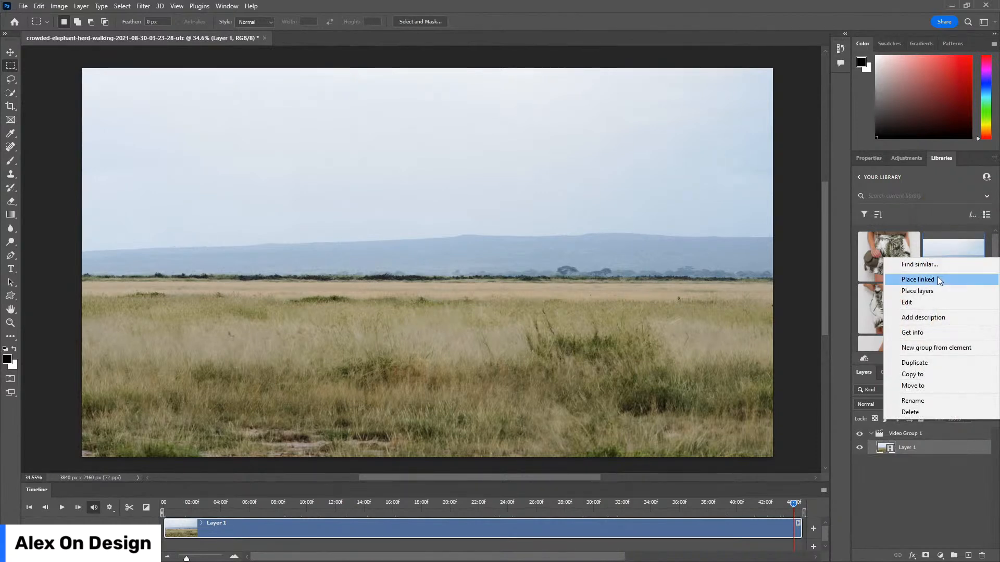
pyautogui.click(938, 412)
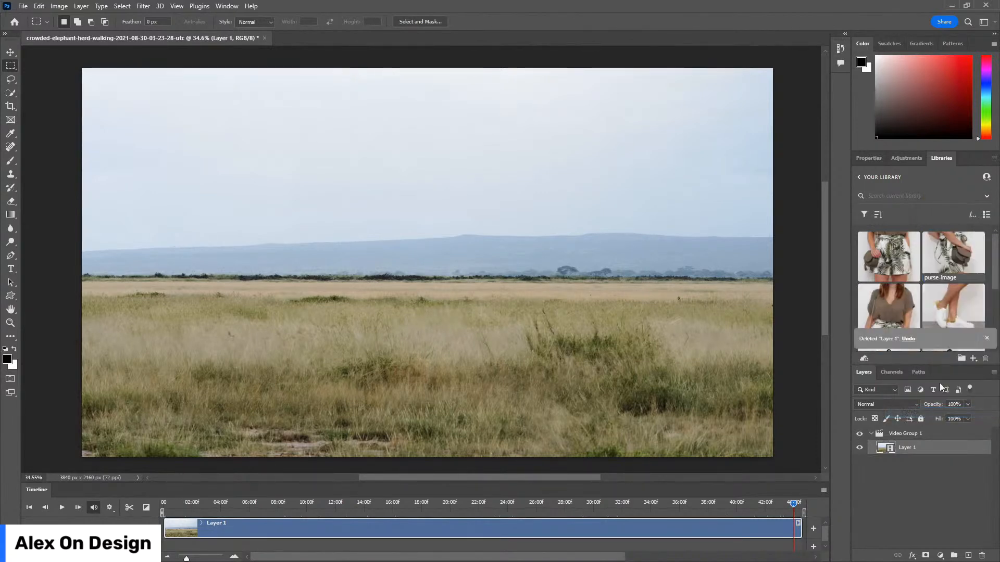
# Trim the start of the Layer 1 clip so only its final elephant-free section remains, and return the playhead to the beginning
pyautogui.rightClick(785, 526)
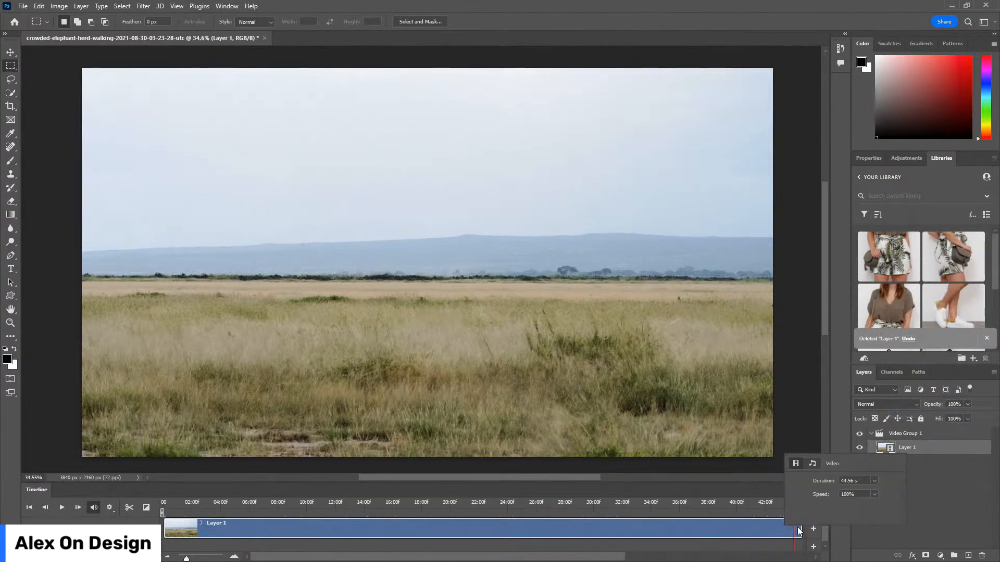
pyautogui.click(799, 531)
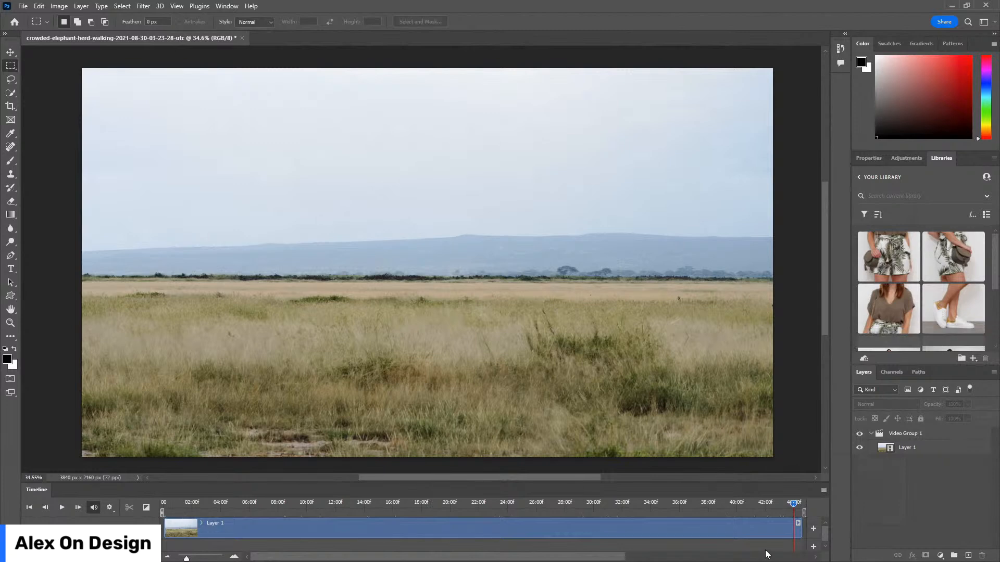
pyautogui.click(778, 532)
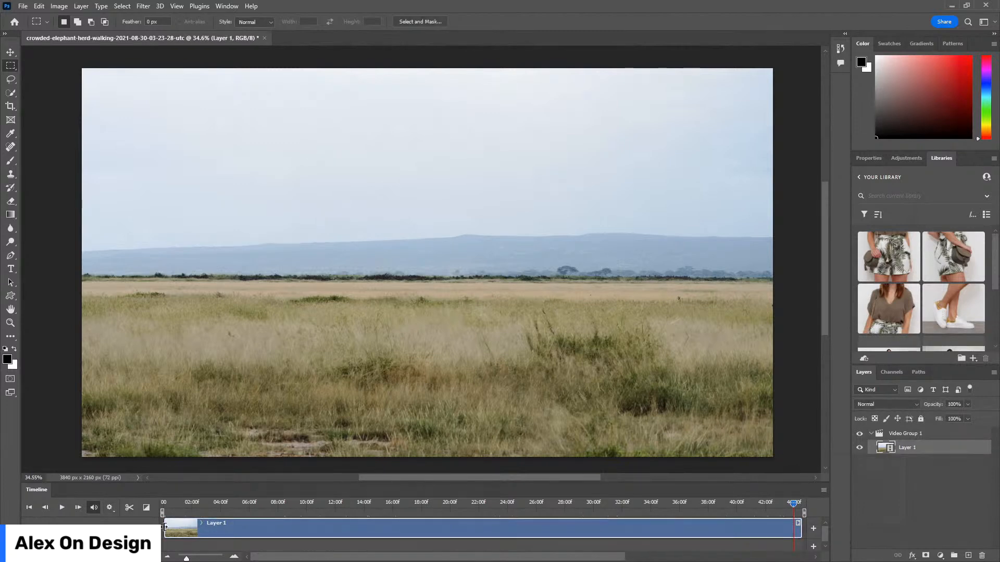
pyautogui.moveTo(164, 528); pyautogui.dragTo(780, 519)
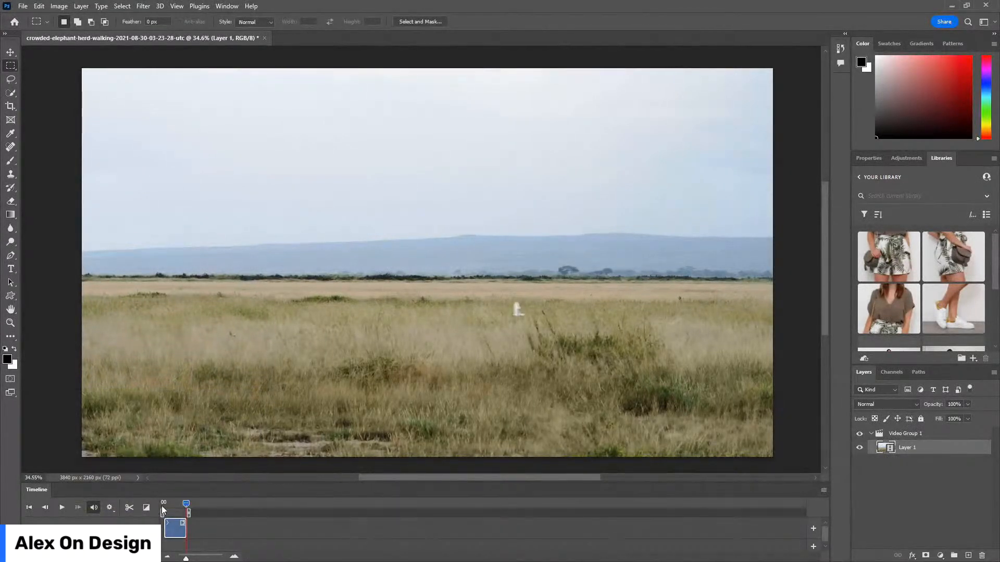
pyautogui.moveTo(166, 527); pyautogui.dragTo(151, 502)
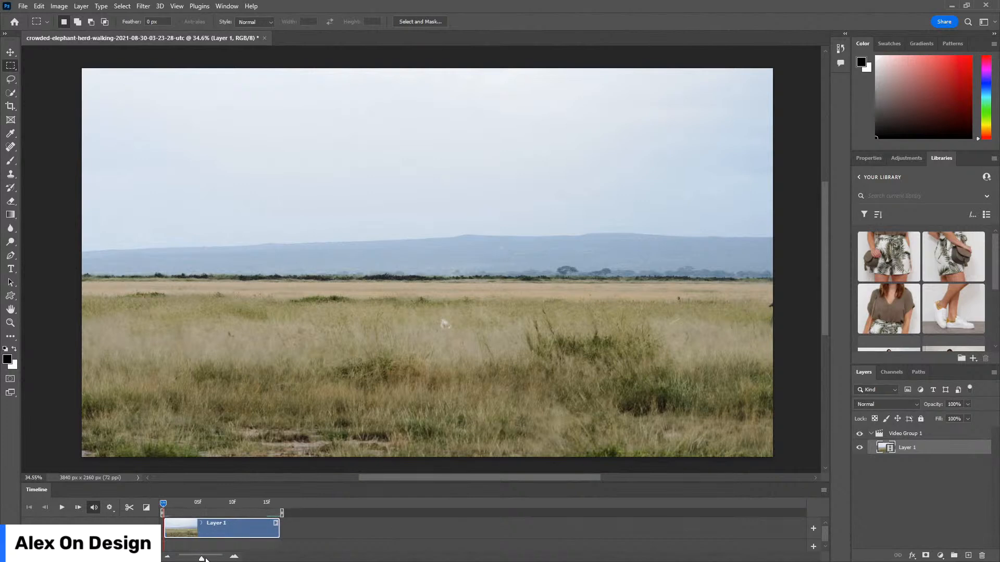
# Trim the start of the shortened clip further, down to its last few frames
pyautogui.moveTo(185, 558); pyautogui.dragTo(211, 559)
pyautogui.moveTo(162, 513); pyautogui.dragTo(401, 512)
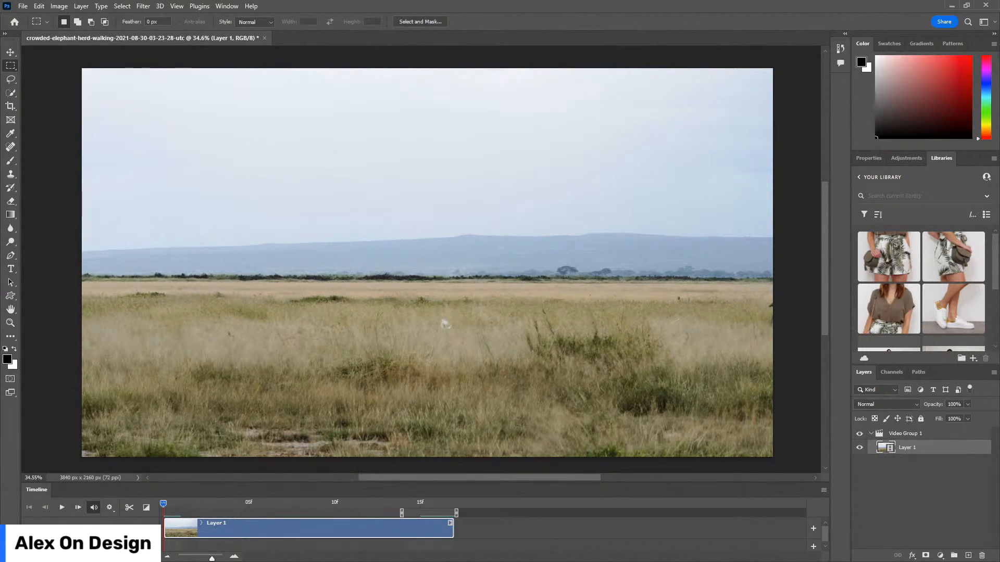
pyautogui.moveTo(164, 527); pyautogui.dragTo(406, 525)
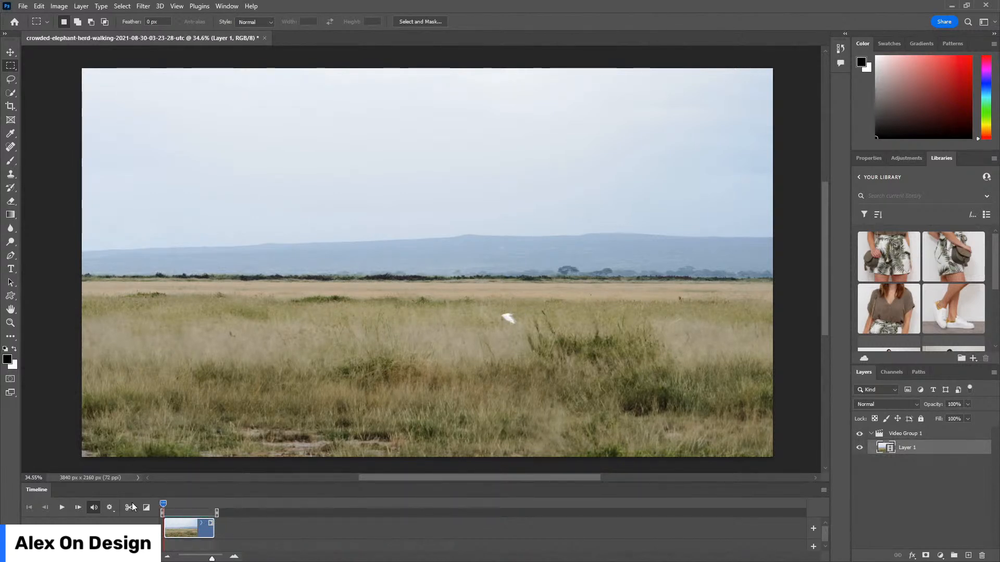
# Save the trimmed video layer to the library as a graphic, and quit Photoshop without saving the document to return to Adobe XD
pyautogui.click(972, 358)
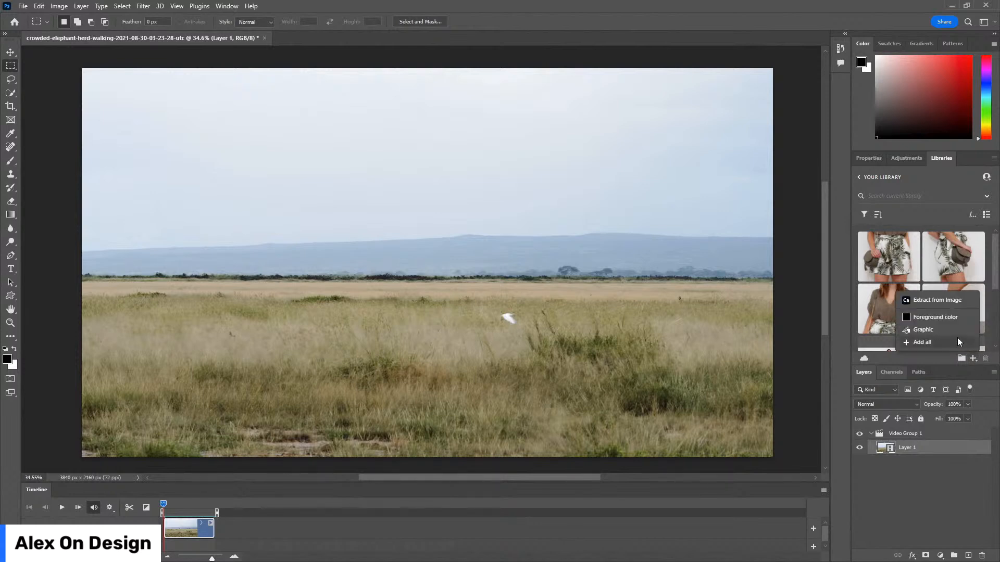
pyautogui.click(951, 329)
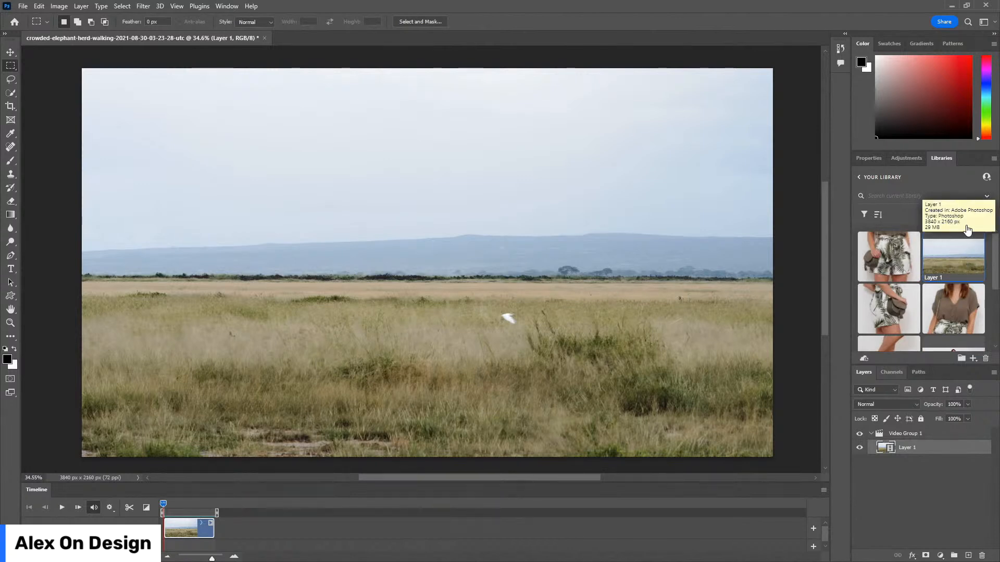
pyautogui.click(985, 5)
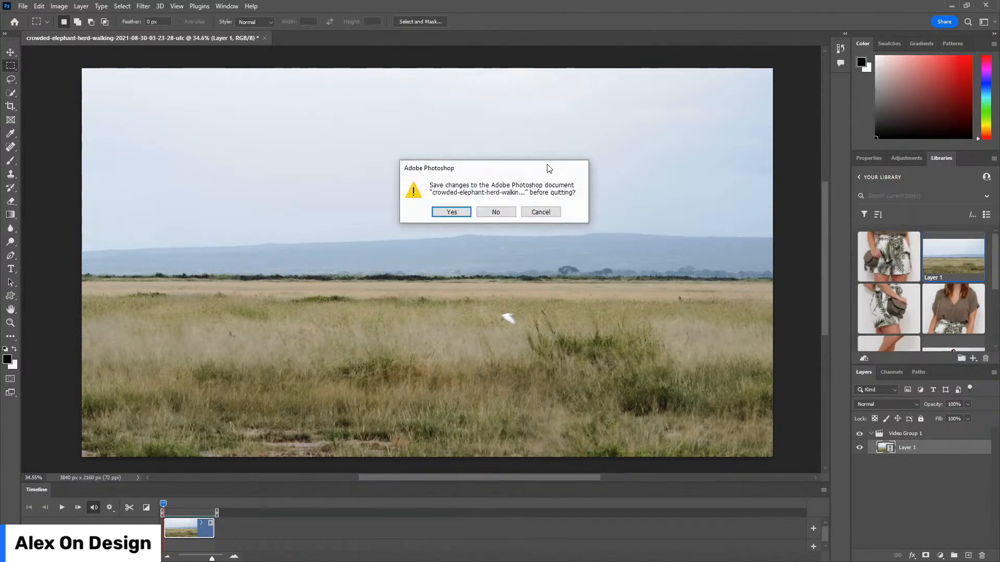
pyautogui.click(496, 212)
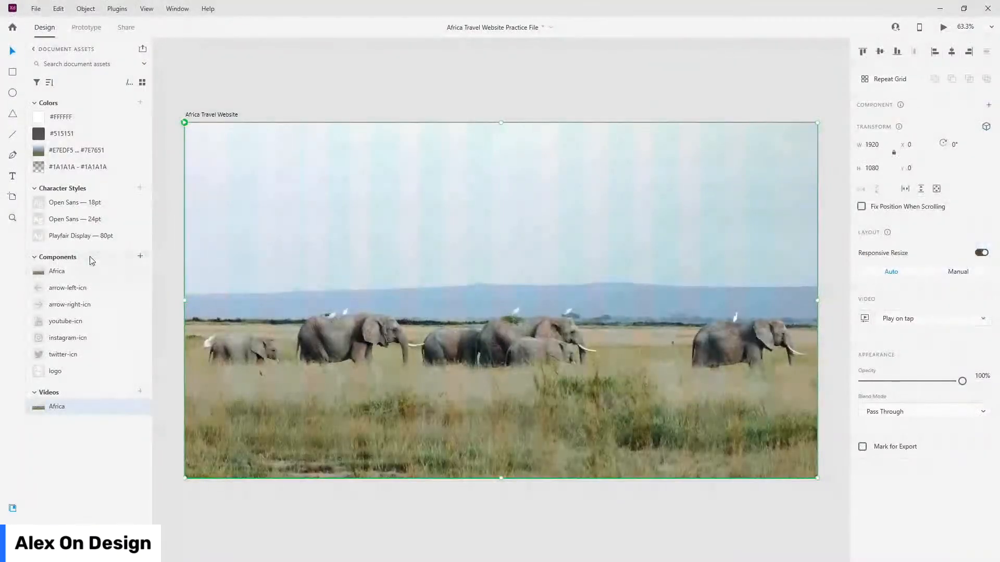
# Check Your Library for the saved Layer 1 graphic, and return to the document assets
pyautogui.click(71, 49)
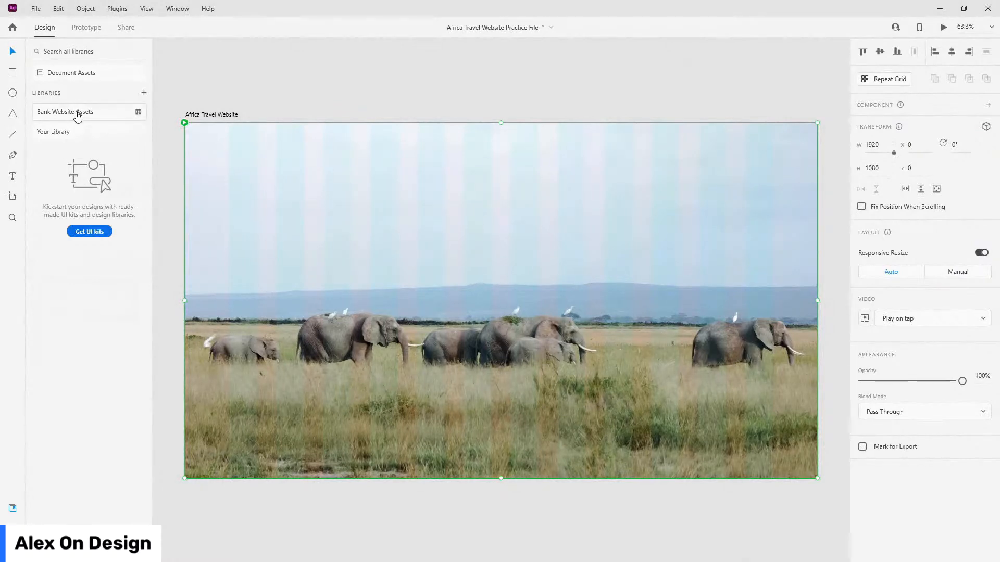
pyautogui.click(65, 137)
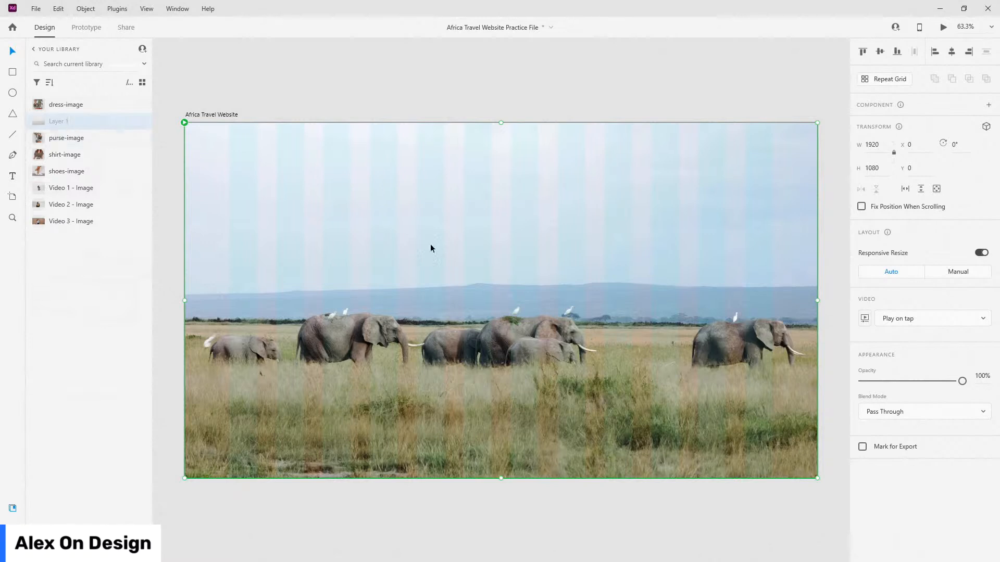
pyautogui.click(35, 49)
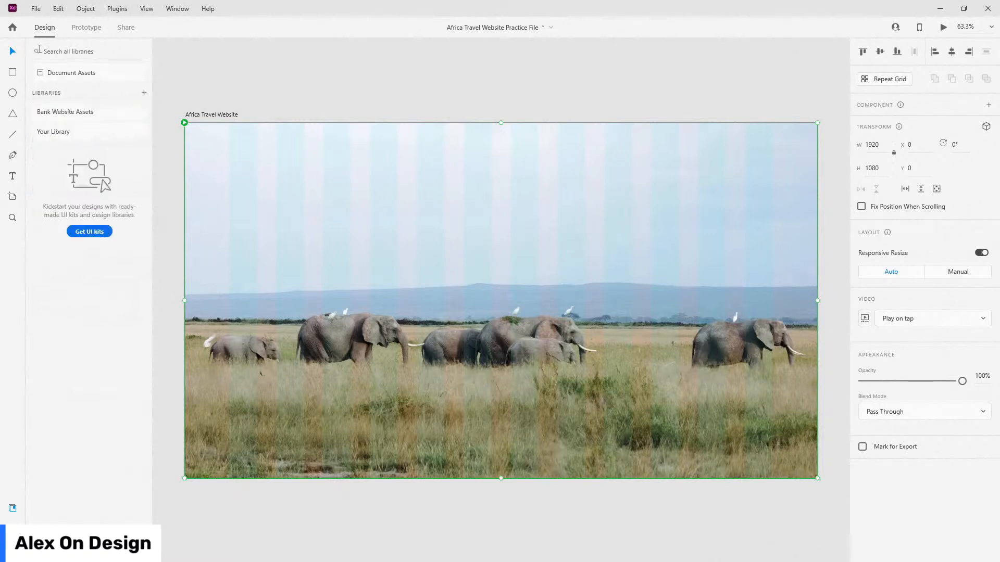
pyautogui.click(67, 77)
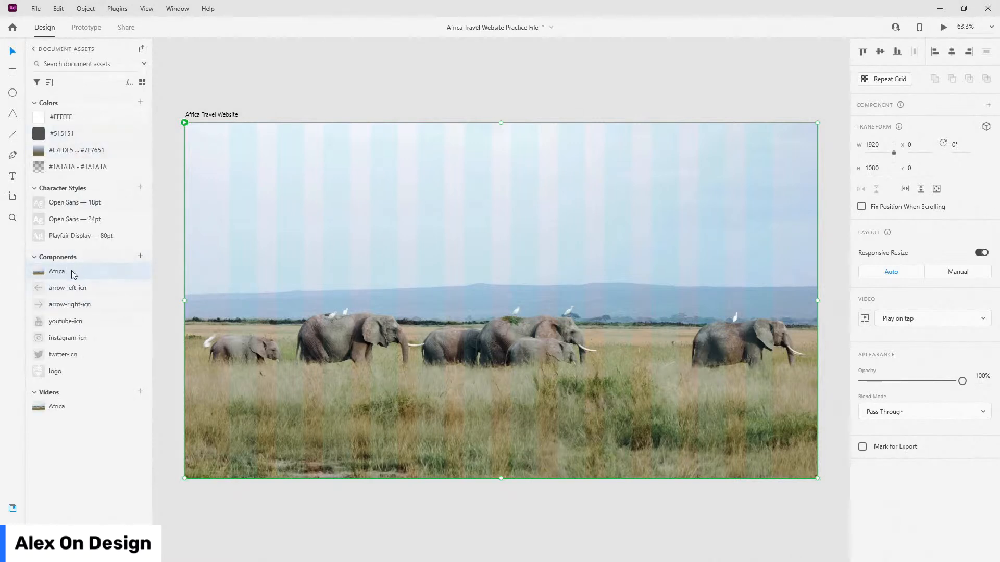
# Try covering the artboard with an instance of the Africa component aligned to the upper-left corner, and remove it again
pyautogui.moveTo(251, 147); pyautogui.dragTo(255, 156)
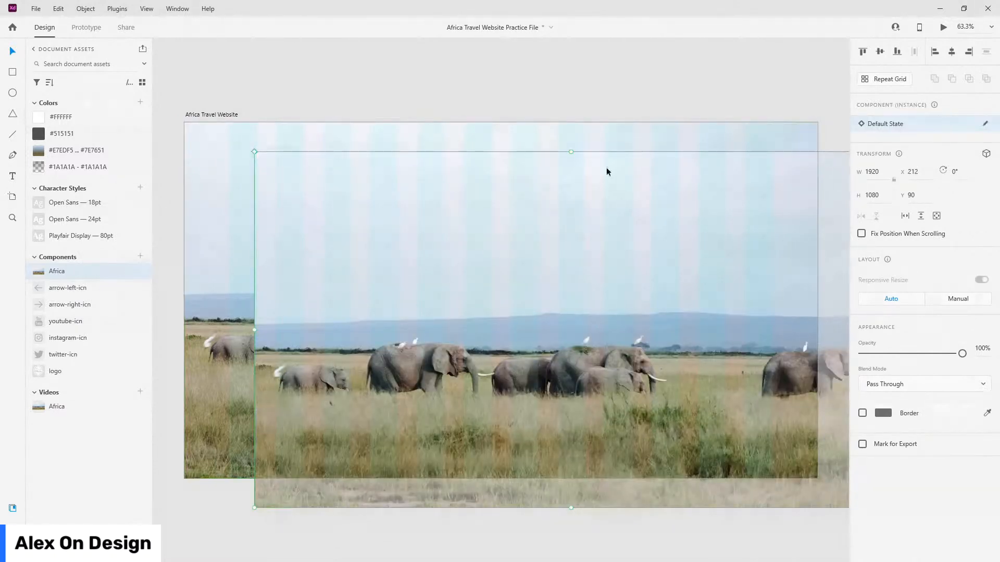
pyautogui.click(934, 51)
pyautogui.click(862, 51)
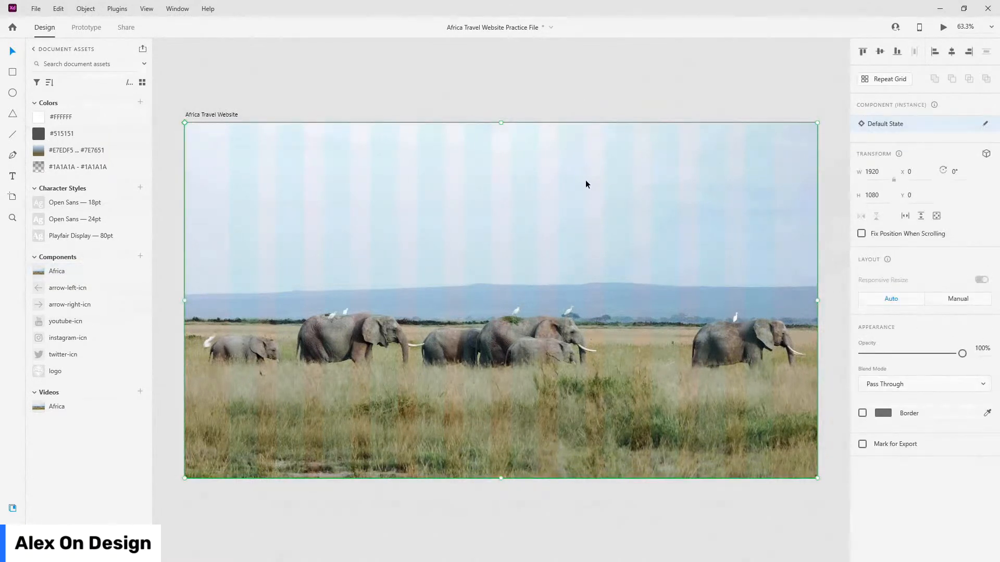
pyautogui.press('Delete')
# Delete the elephant video from the artboard, and place the elephant-free Africa image aligned to the artboard's upper-left corner
pyautogui.click(549, 206)
pyautogui.press('Delete')
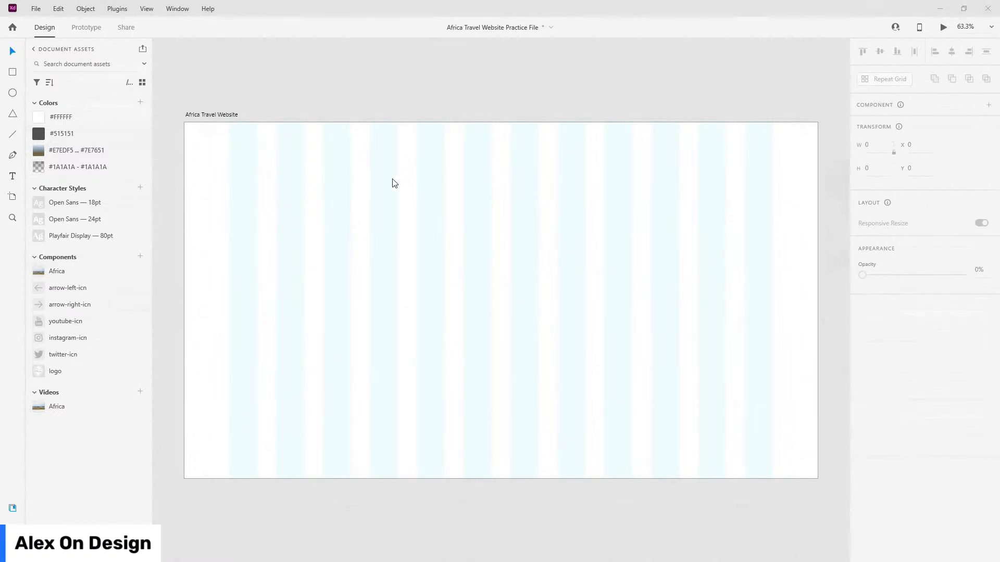
pyautogui.moveTo(340, 194); pyautogui.dragTo(298, 202)
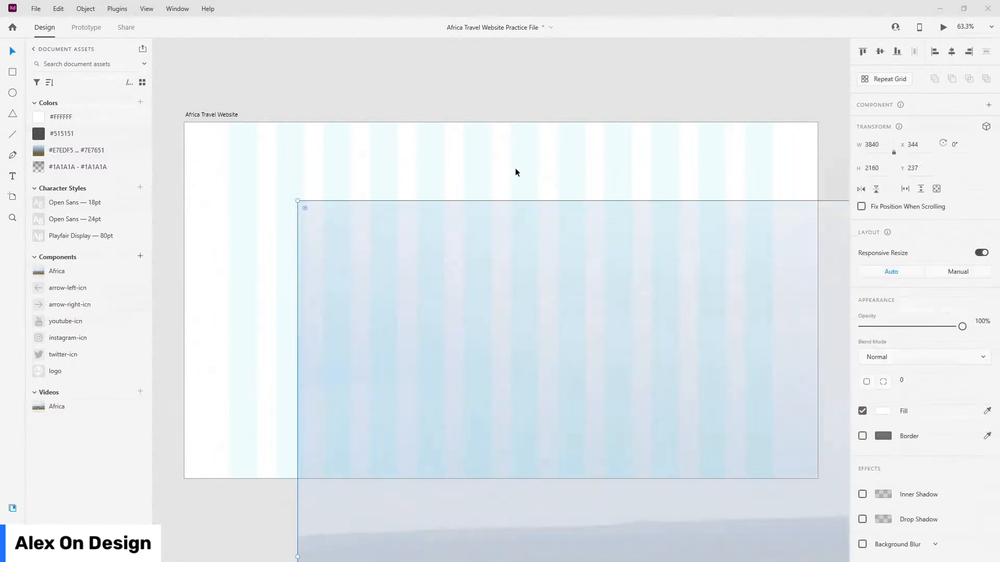
pyautogui.click(934, 52)
pyautogui.click(863, 52)
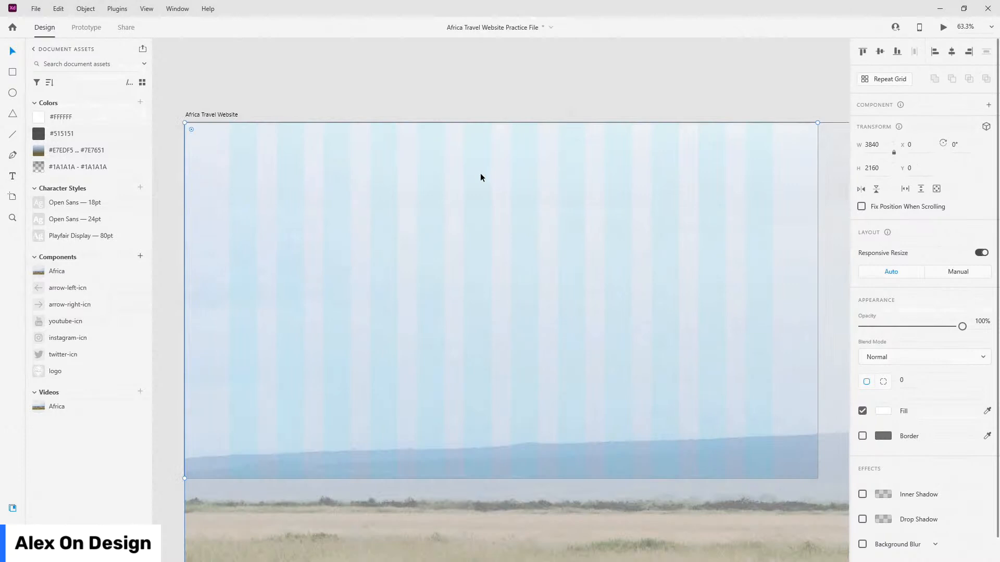
# Scale the Africa image down to 1920 × 1080 so it fills the artboard, and check it in the preview
pyautogui.scroll(-5, 415, 207)
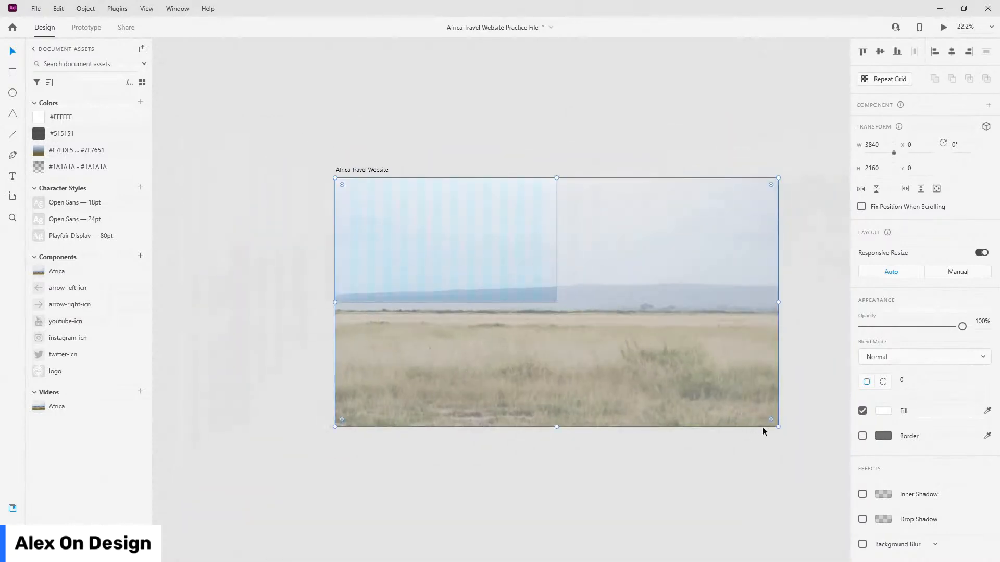
pyautogui.moveTo(779, 427); pyautogui.dragTo(556, 334)
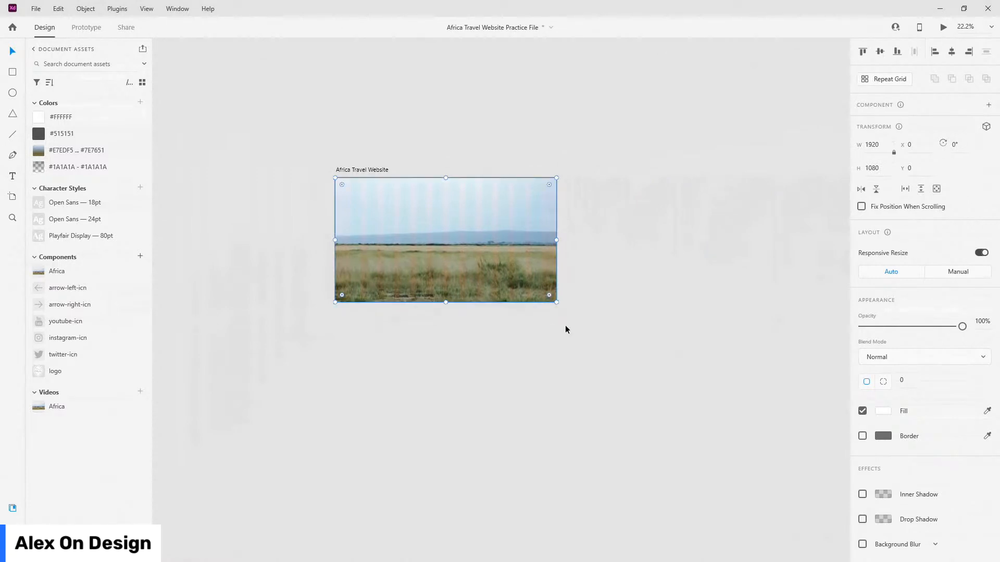
pyautogui.hotkey('ctrl', '0')
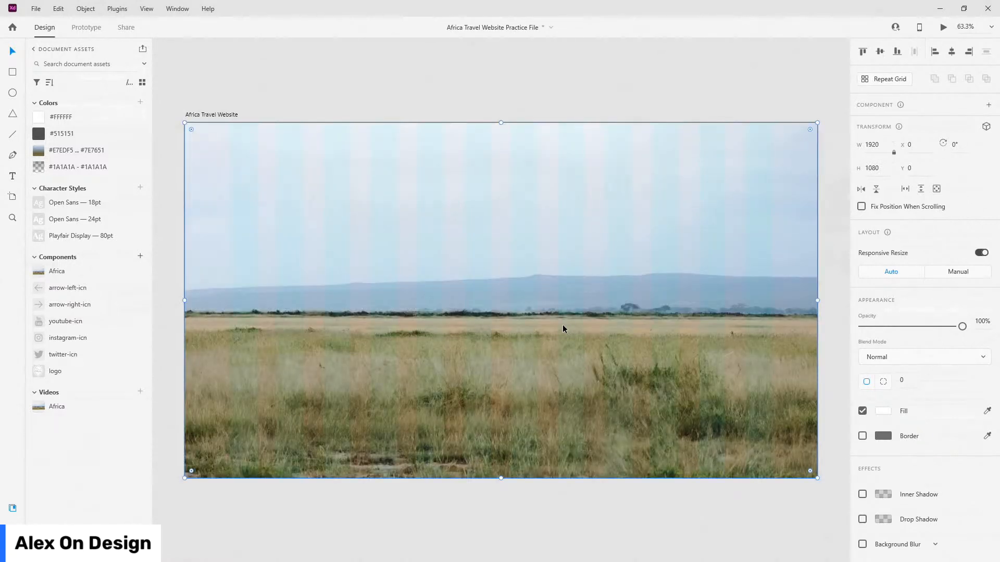
pyautogui.hotkey('ctrl', 'Return')
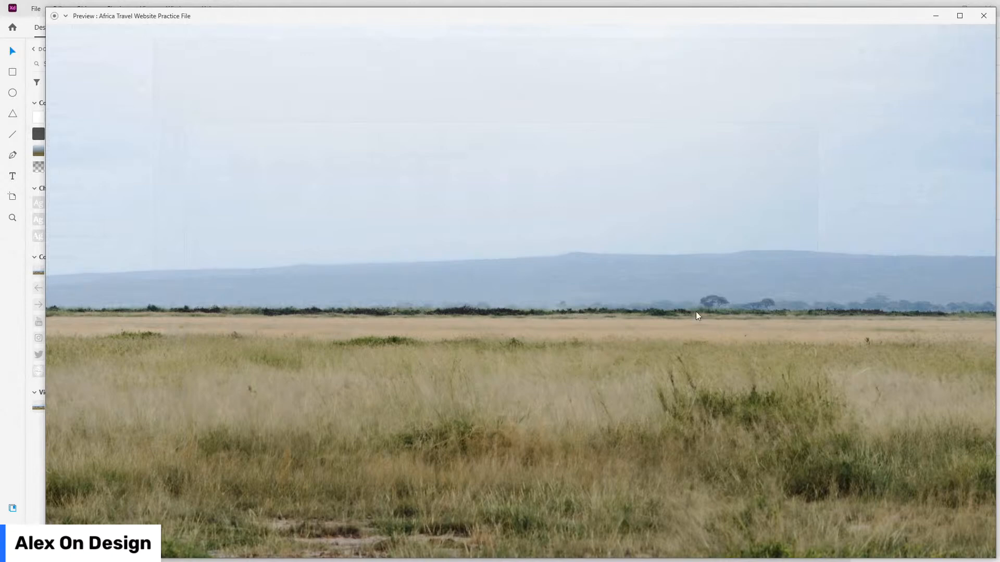
pyautogui.click(984, 16)
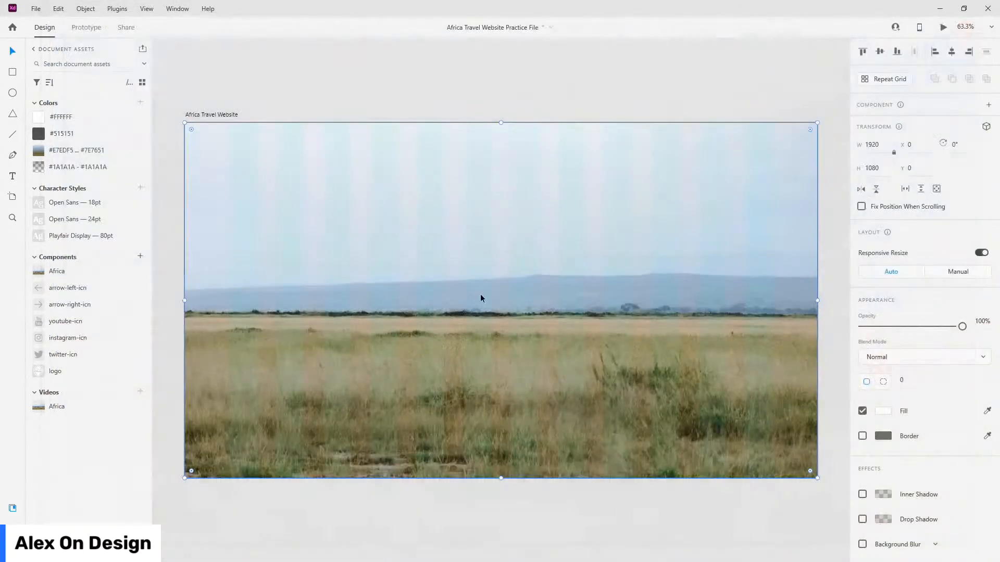
# Delete the Africa component from the document assets, and rename the Africa image layer as bg-image
pyautogui.rightClick(62, 269)
pyautogui.click(80, 369)
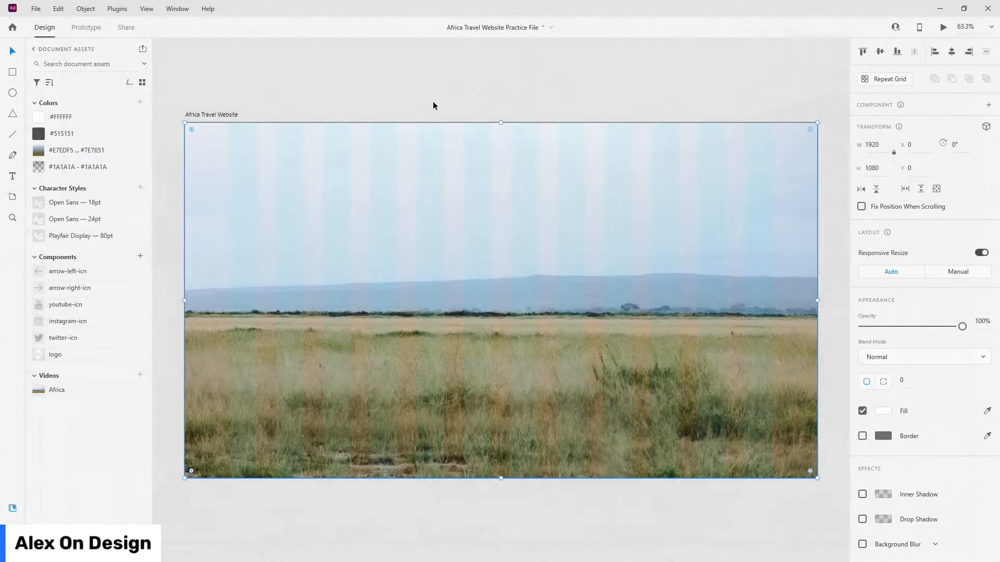
pyautogui.hotkey('ctrl', 'y')
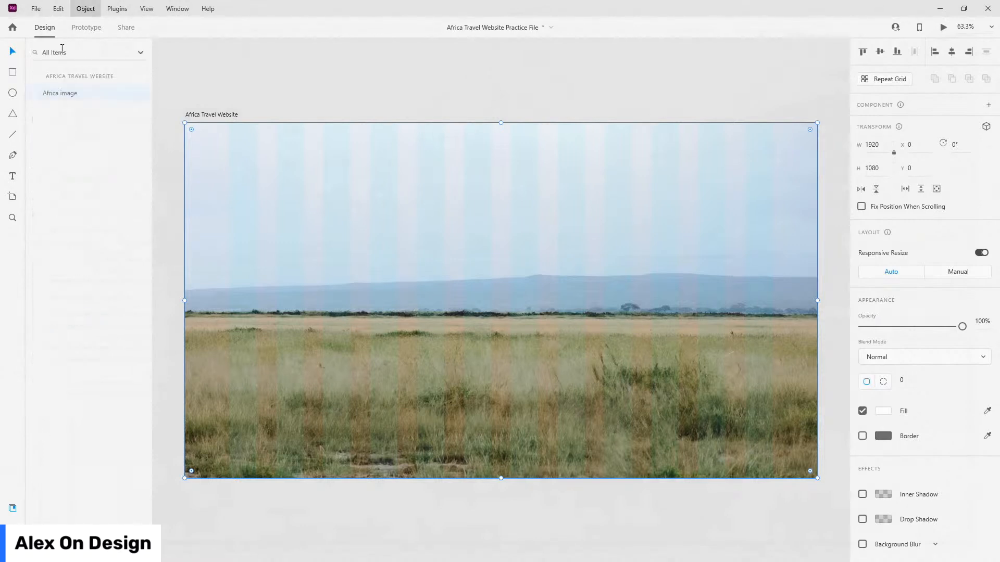
pyautogui.doubleClick(48, 89)
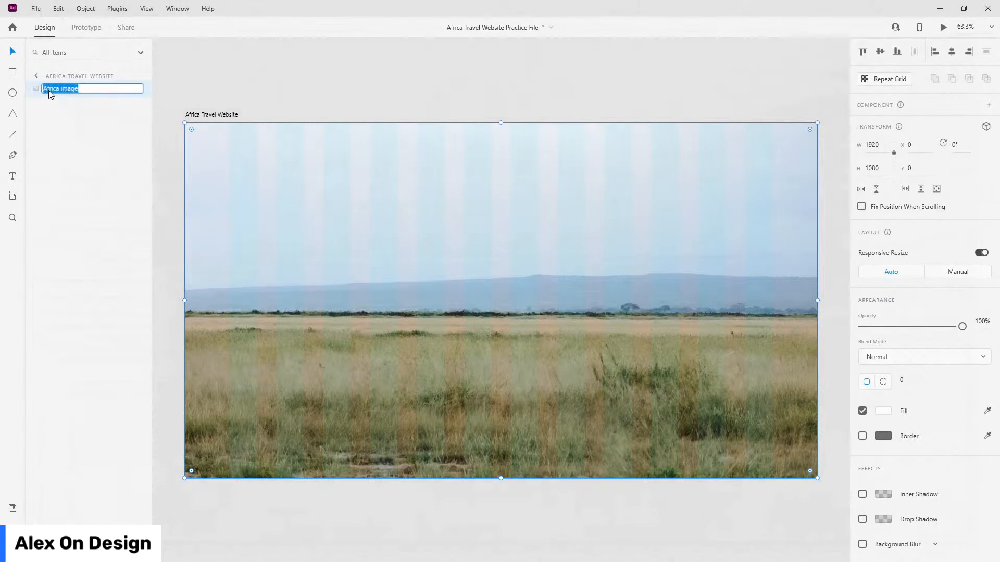
pyautogui.write('bg-')
pyautogui.press('Return')
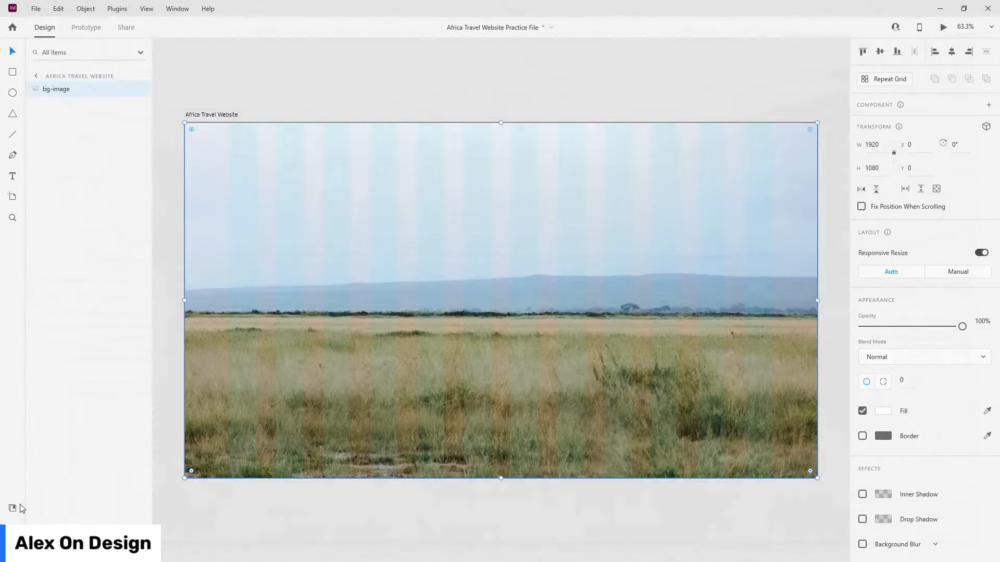
# Cover the artboard with a rectangle sized 1920 × 1080 and aligned to its upper-left corner
pyautogui.hotkey('ctrl', 'y')
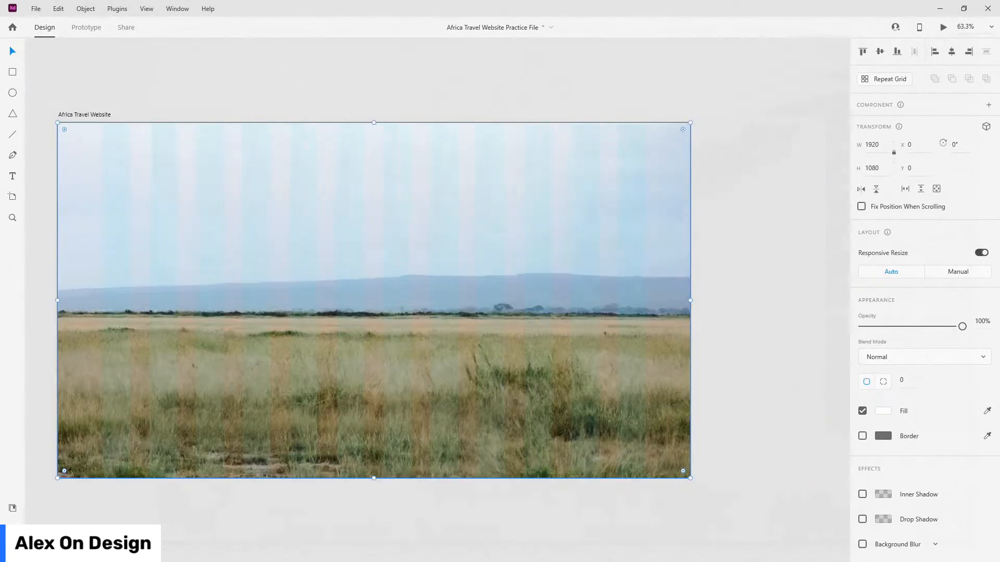
pyautogui.hotkey('ctrl', 'y')
pyautogui.click(13, 509)
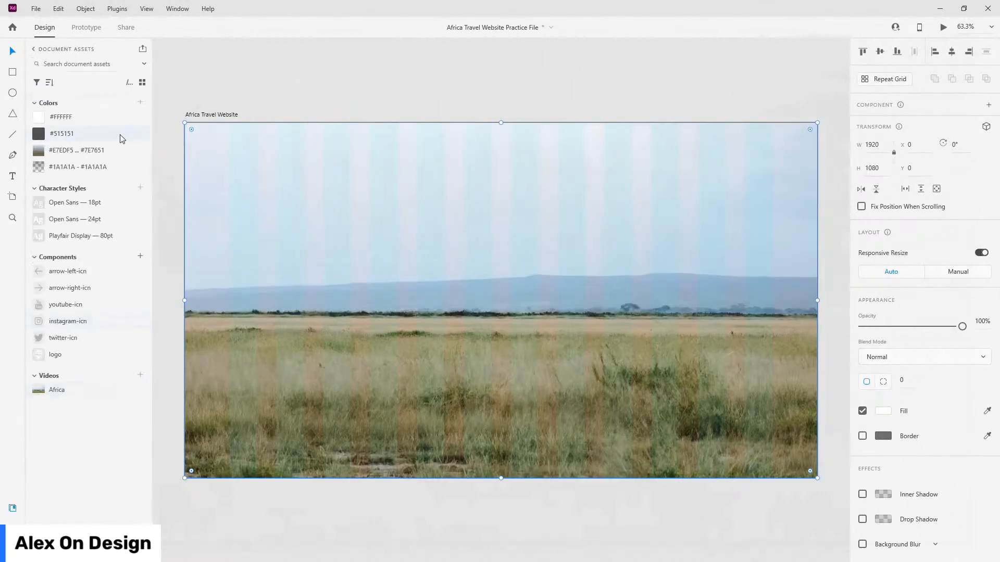
pyautogui.click(12, 72)
pyautogui.moveTo(257, 158); pyautogui.dragTo(751, 435)
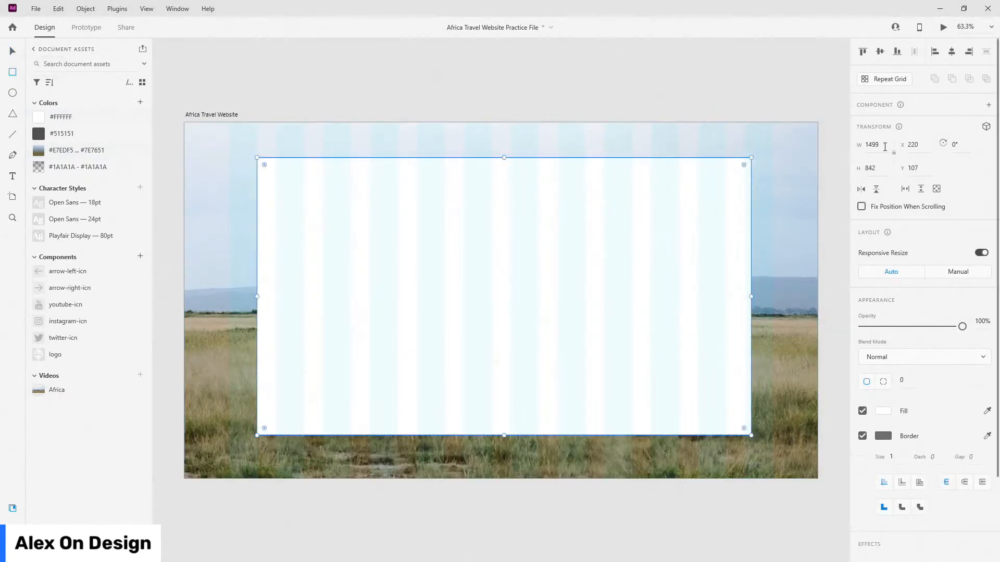
pyautogui.click(885, 146)
pyautogui.write('1920')
pyautogui.press('Tab')
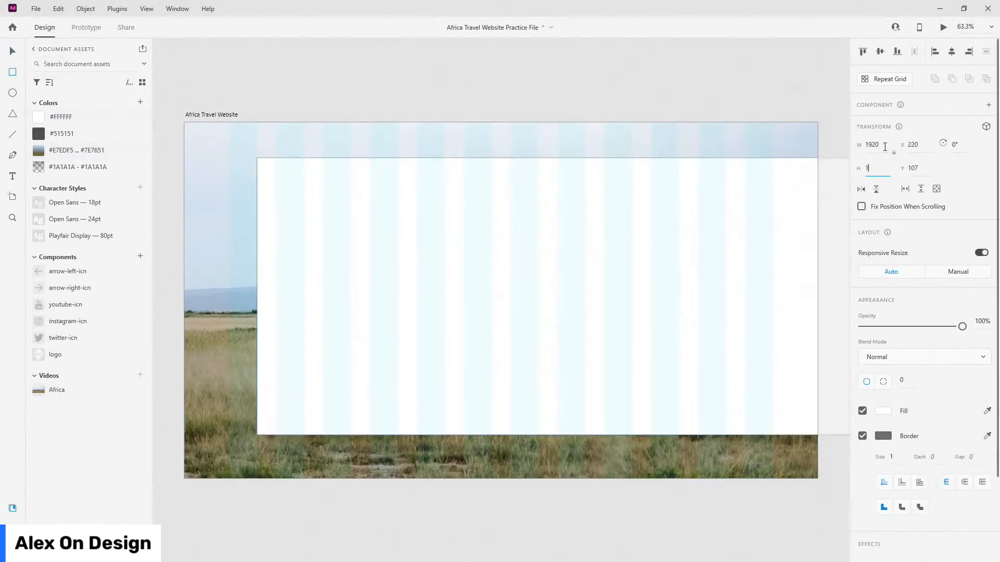
pyautogui.write('1080')
pyautogui.press('Return')
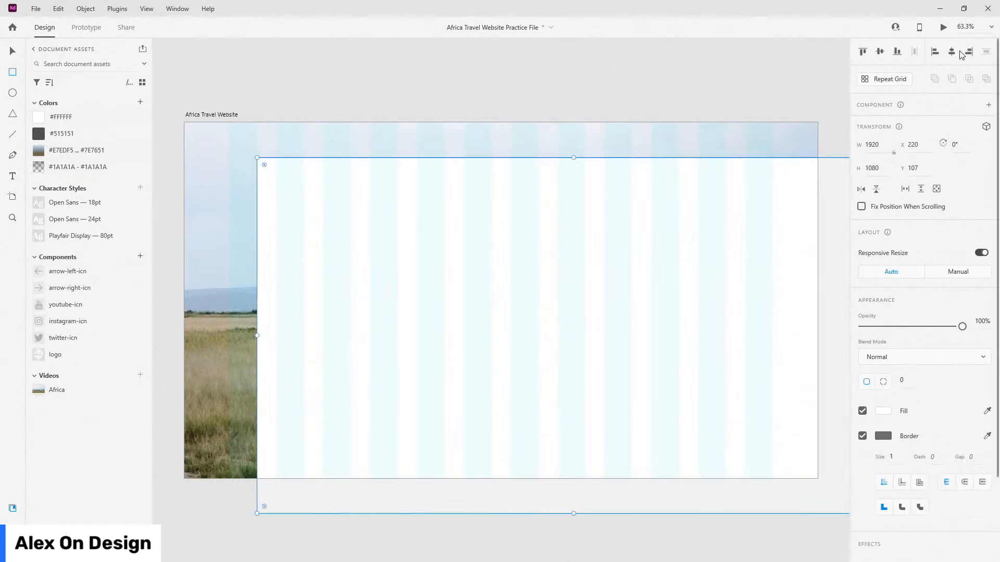
pyautogui.click(934, 51)
pyautogui.click(863, 52)
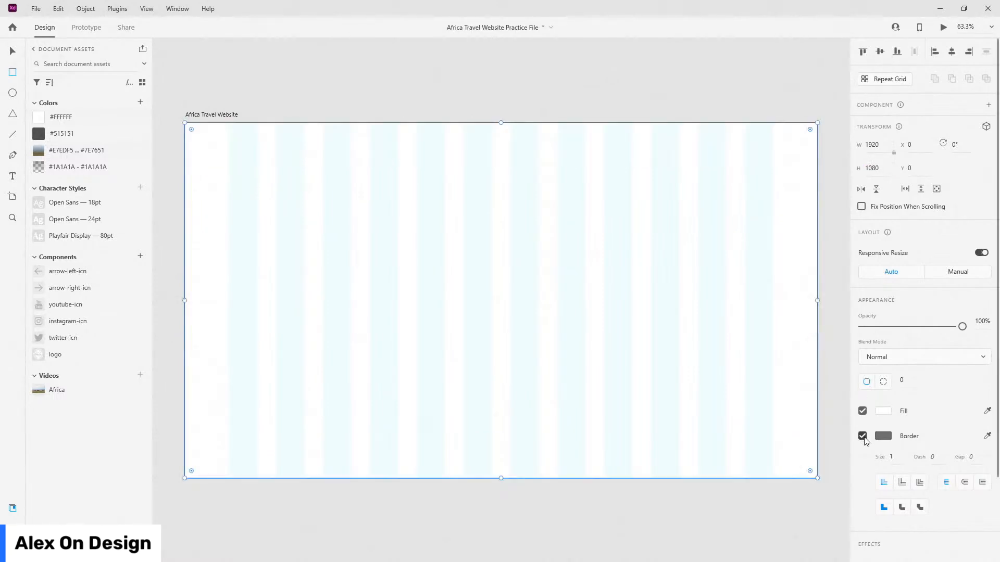
# Style the rectangle with no border, the saved #E7EDF5 ... #7E7651 gradient as fill, and the Overlay blend mode
pyautogui.click(862, 436)
pyautogui.click(84, 150)
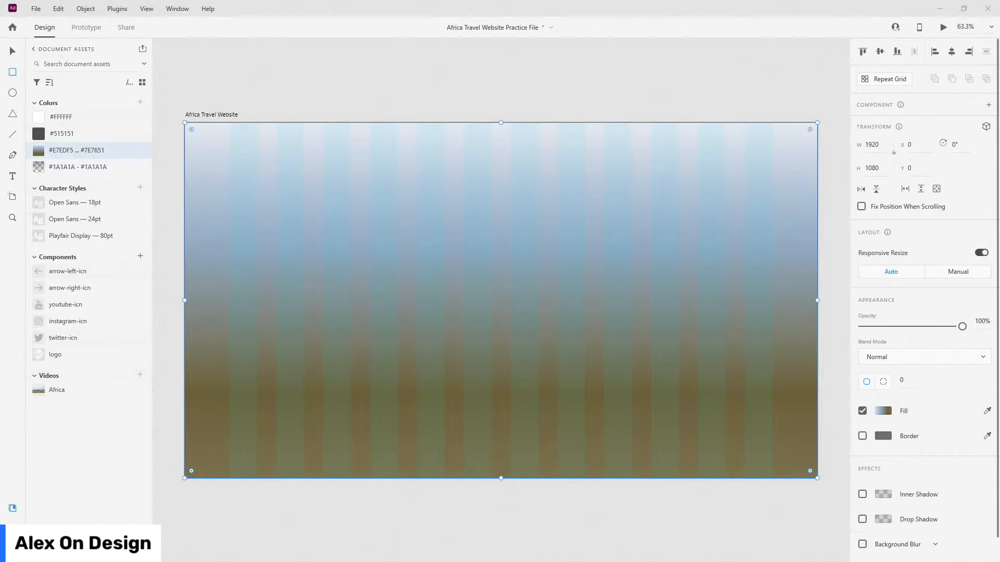
pyautogui.click(895, 358)
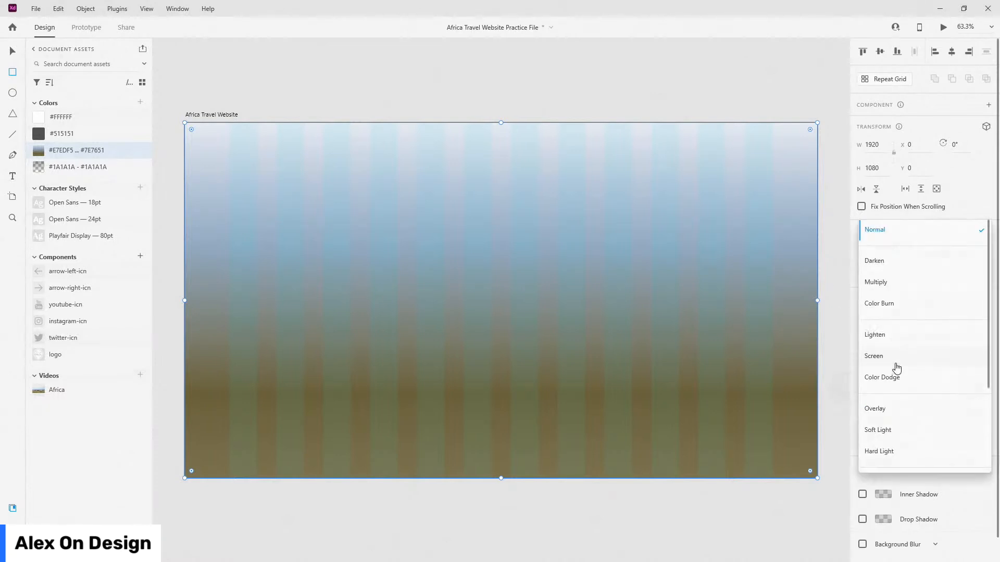
pyautogui.click(895, 409)
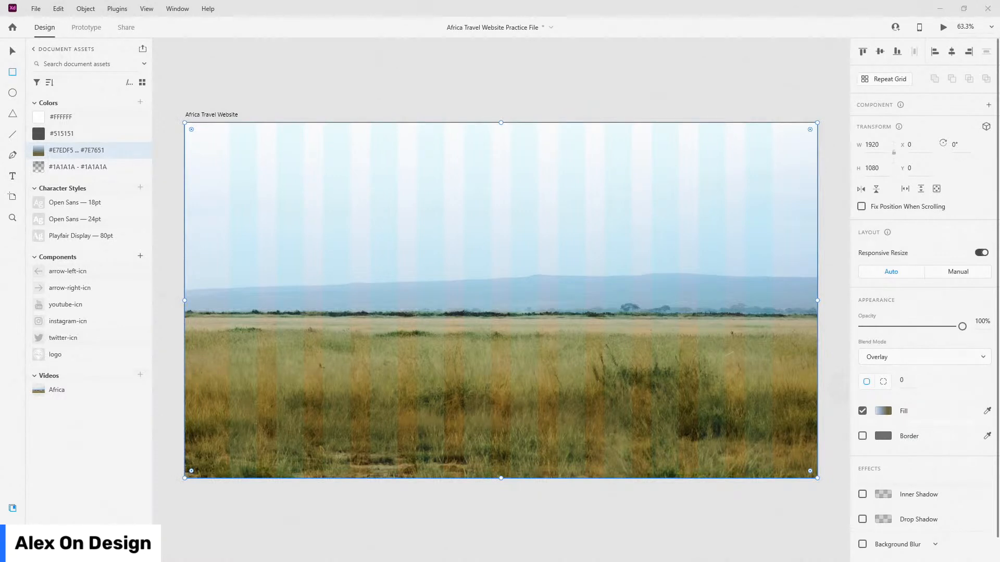
# Set the opacity of the bg-image layer to 40%
pyautogui.click(13, 508)
pyautogui.click(65, 105)
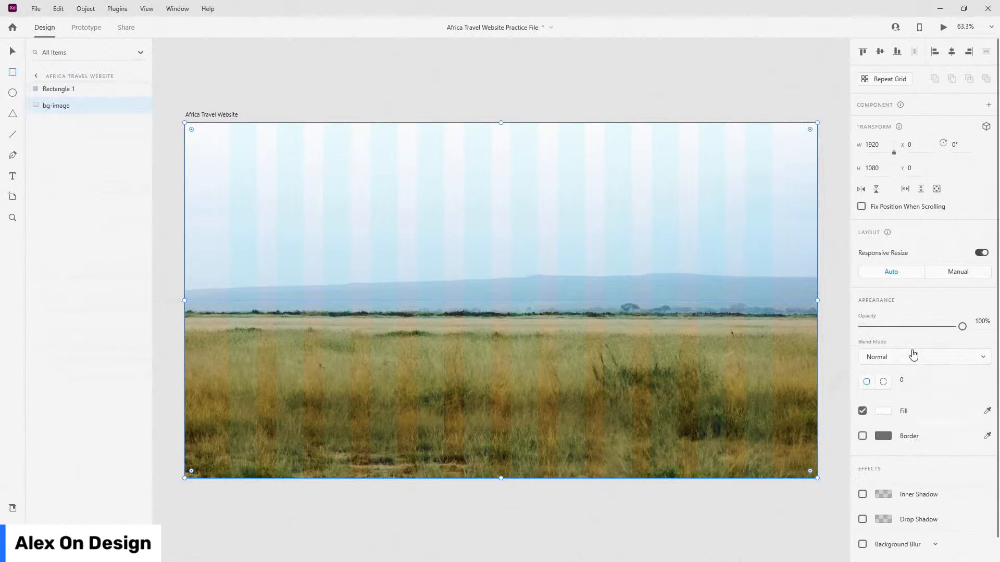
pyautogui.click(982, 321)
pyautogui.doubleClick(982, 320)
pyautogui.write('40')
pyautogui.press('Return')
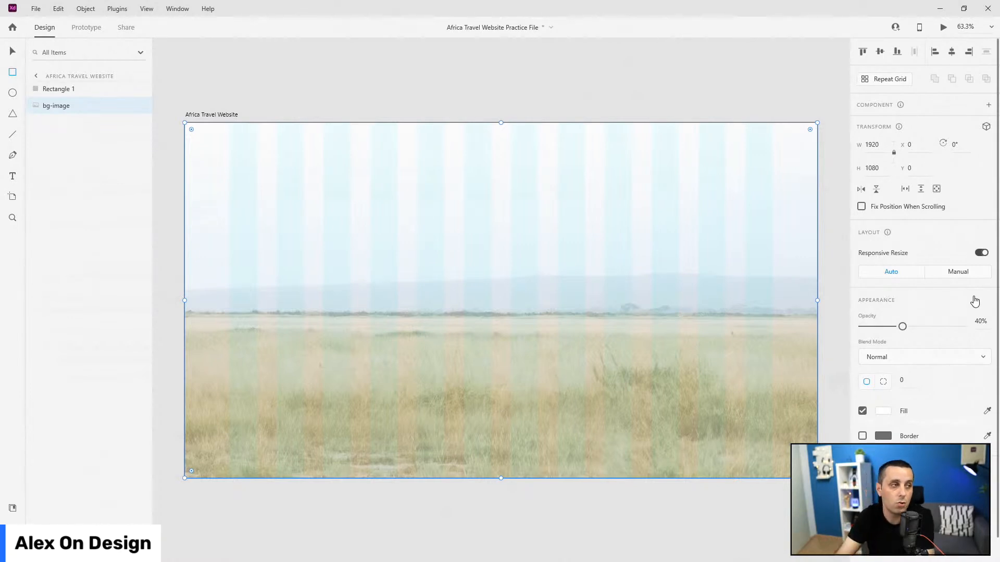
# Rename the Rectangle 1 layer as bg-gradient
pyautogui.doubleClick(59, 90)
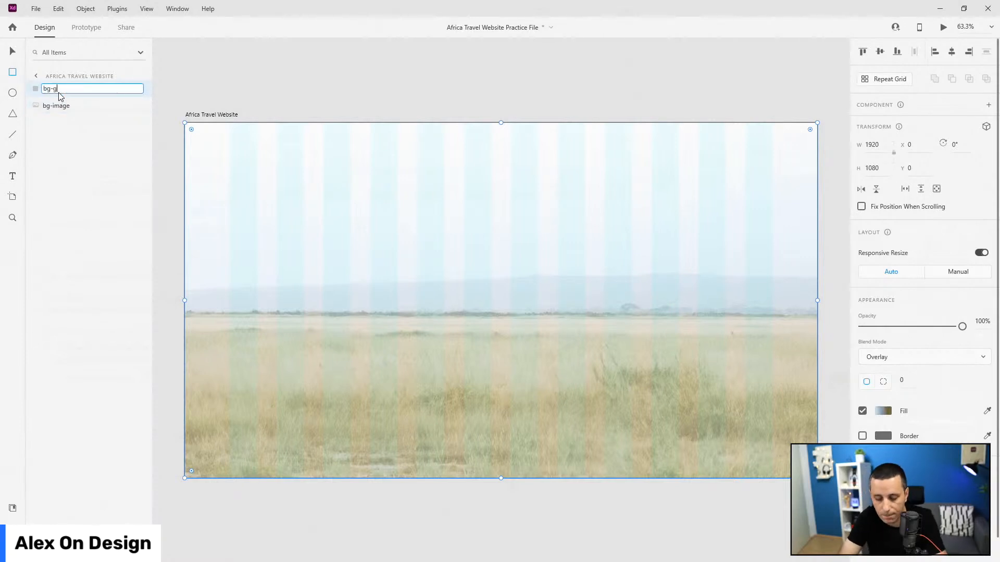
pyautogui.write('bg-gradient')
pyautogui.press('Return')
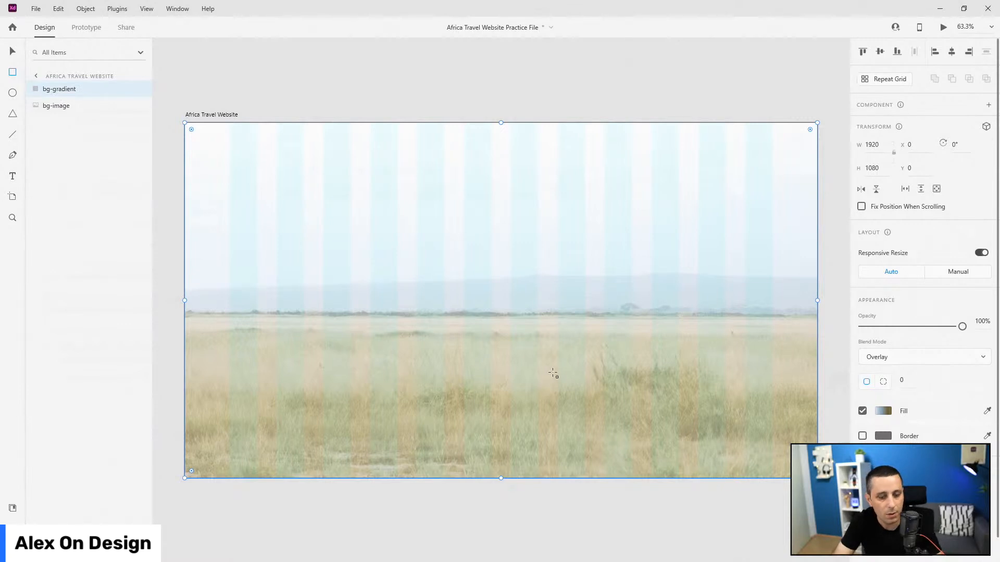
# Duplicate the bg-gradient layer and rename the copy as top-gradient
pyautogui.hotkey('ctrl', 'd')
pyautogui.doubleClick(62, 90)
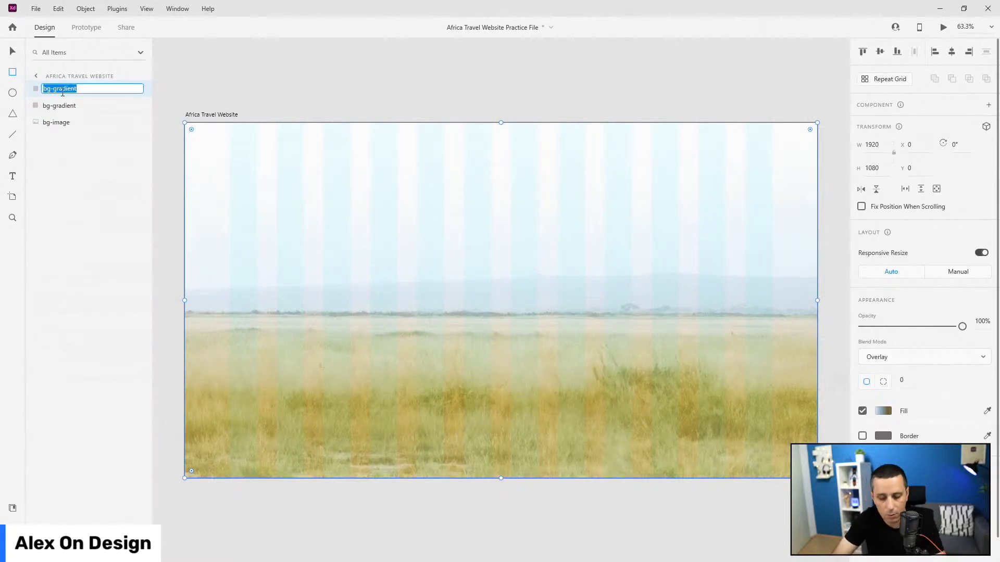
pyautogui.write('top-grad')
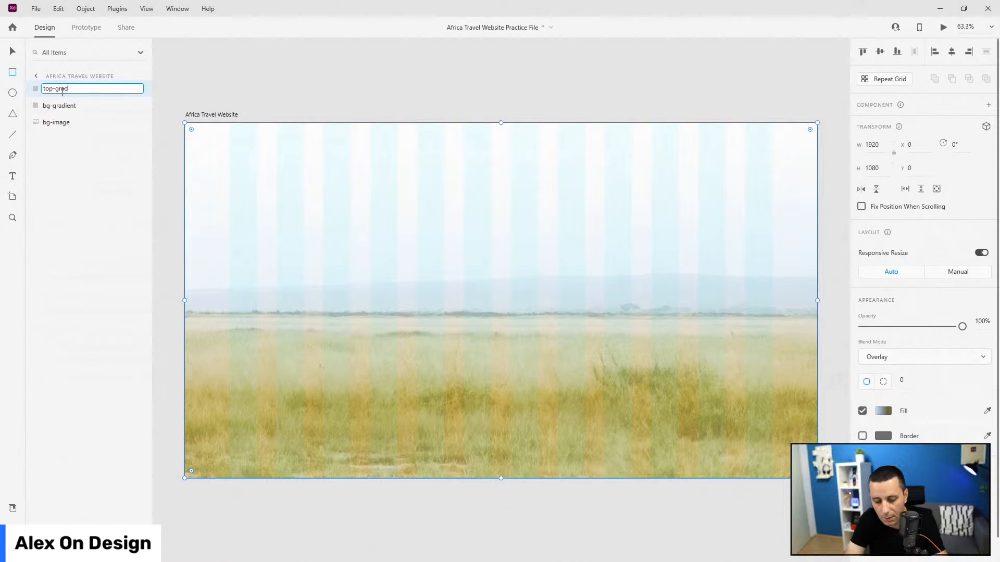
pyautogui.press('Return')
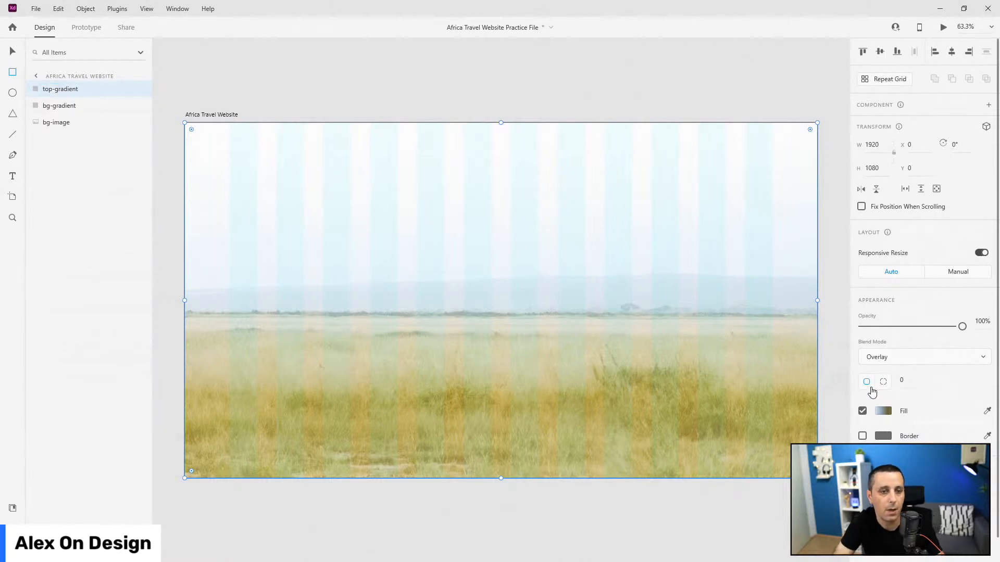
# Set the top-gradient layer's blend mode to Normal and change its fill type to a solid color
pyautogui.click(895, 364)
pyautogui.scroll(1, 874, 240)
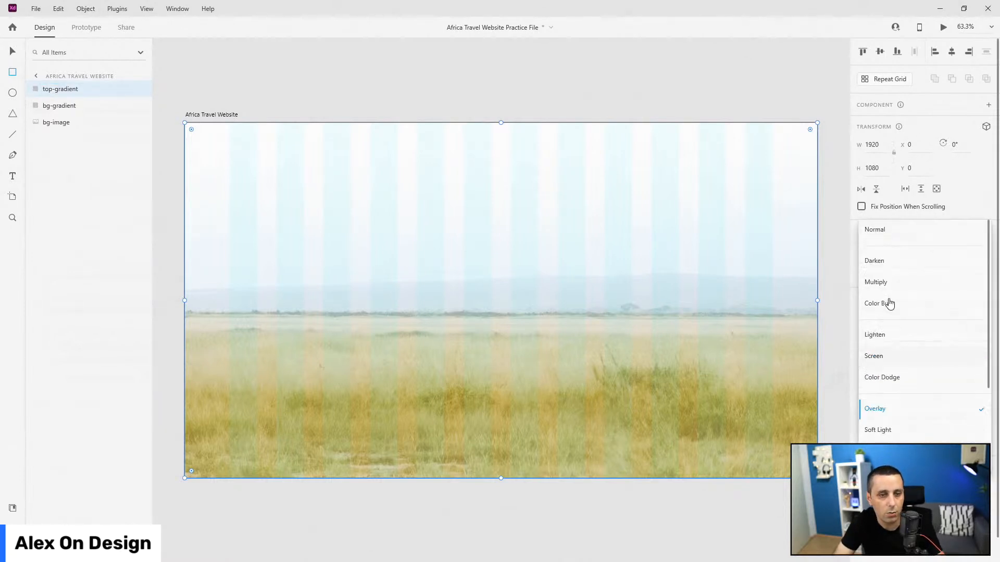
pyautogui.click(893, 231)
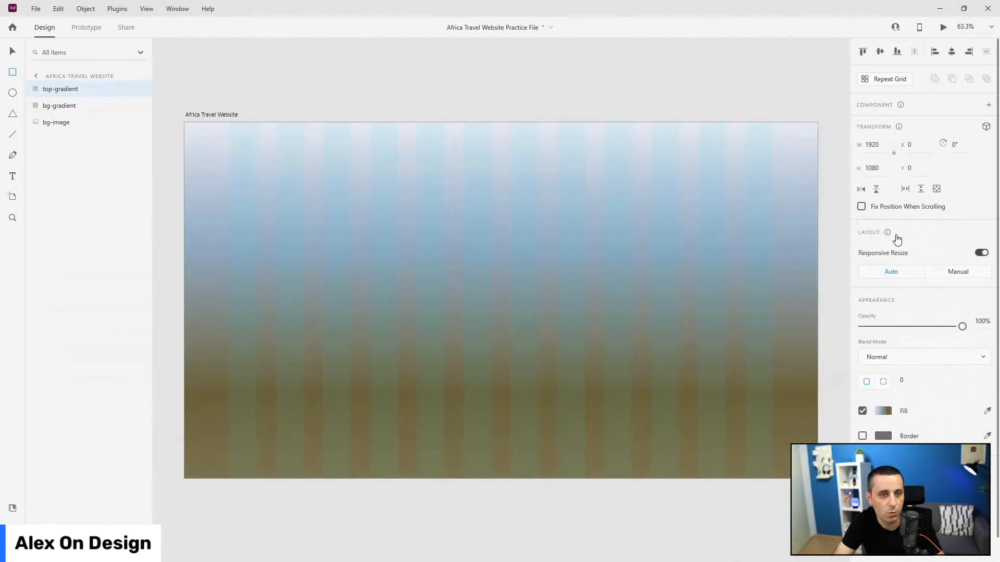
pyautogui.click(885, 414)
pyautogui.click(768, 328)
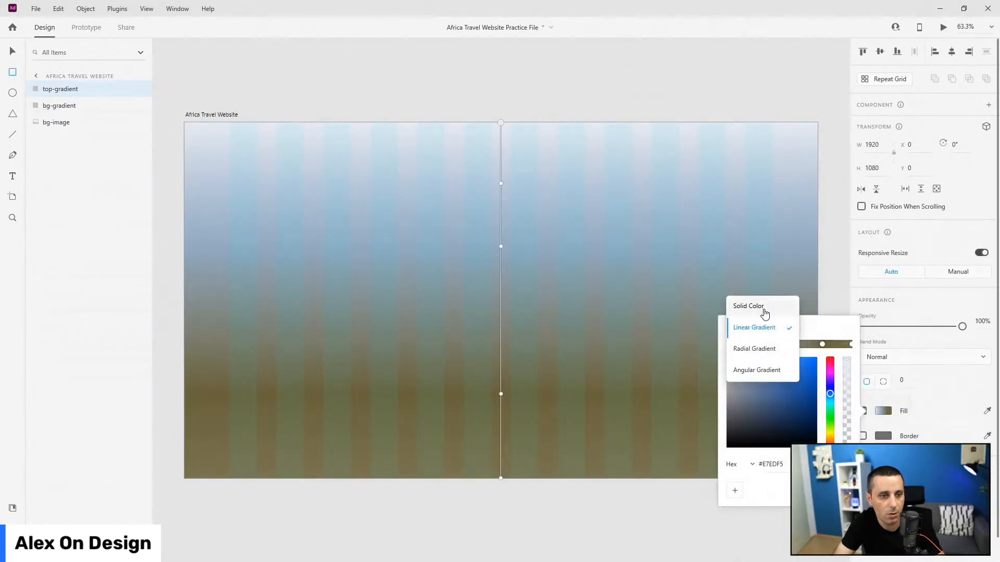
pyautogui.click(762, 309)
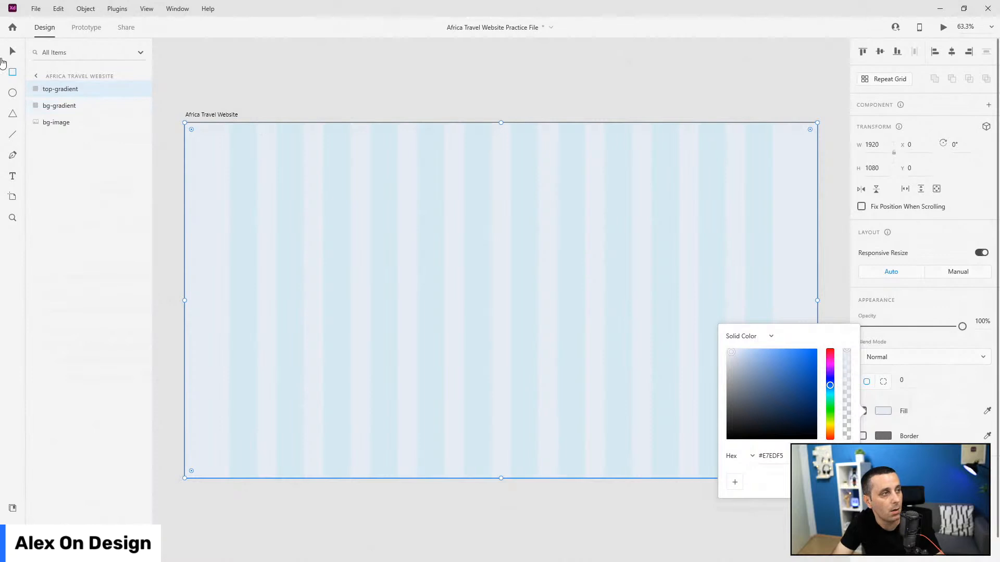
# Shorten the top-gradient rectangle from below to 540 px high and fill it with the saved #1A1A1A - #1A1A1A gradient
pyautogui.press('v')
pyautogui.moveTo(501, 479); pyautogui.dragTo(538, 300)
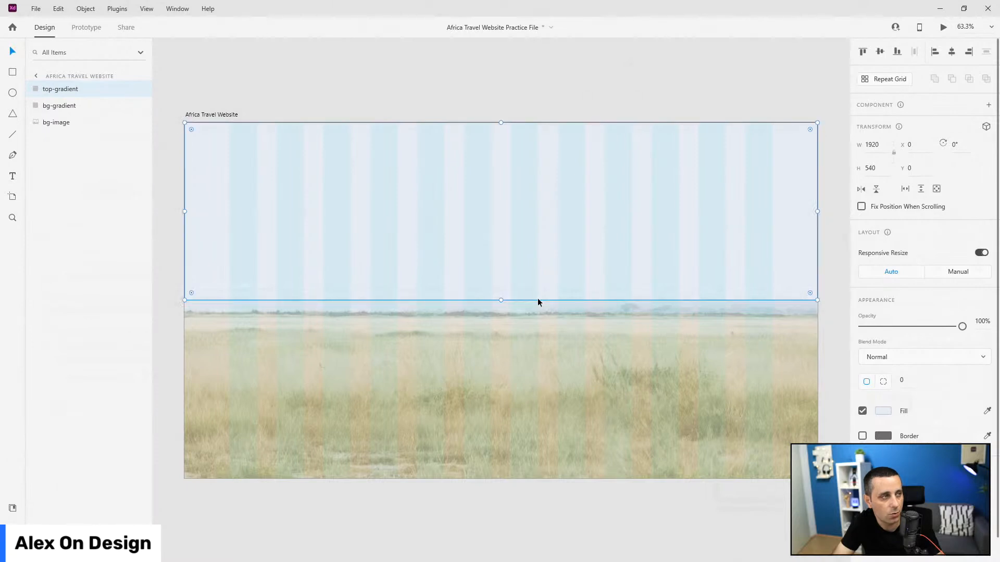
pyautogui.click(12, 508)
pyautogui.click(66, 169)
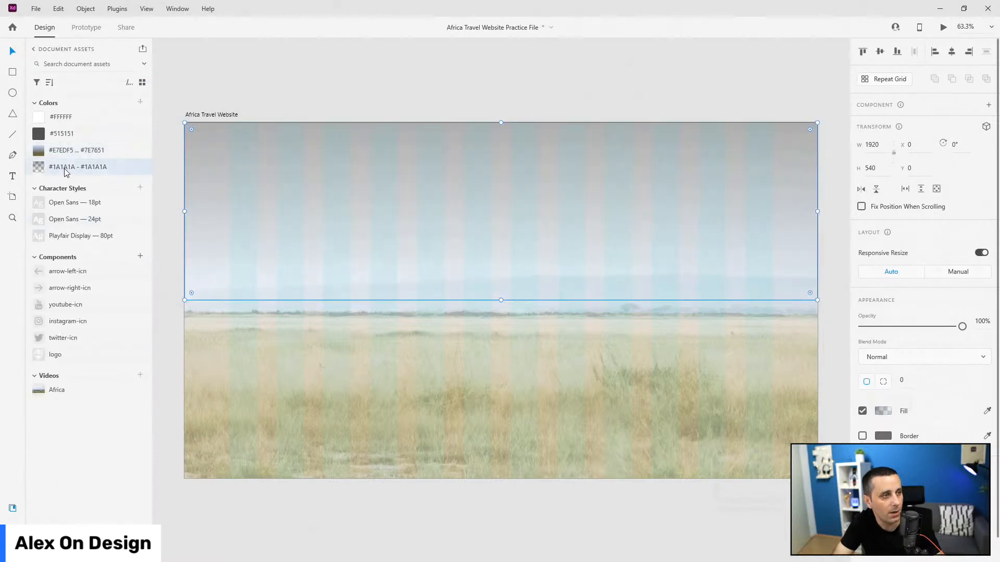
# Shift the top-gradient's fill upward, starting it above the artboard and ending it well before the rectangle's lower edge
pyautogui.click(882, 410)
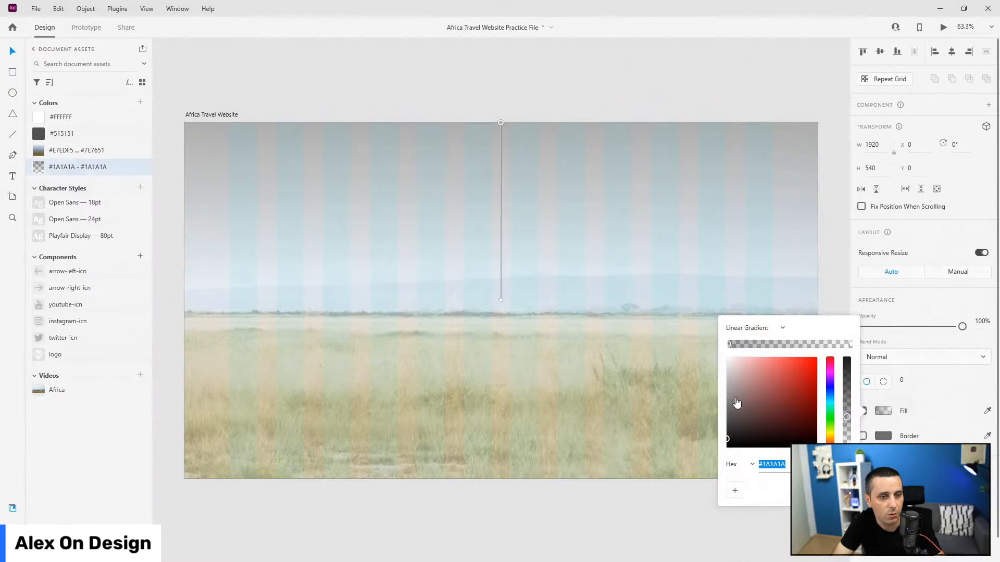
pyautogui.moveTo(503, 121); pyautogui.dragTo(498, 54)
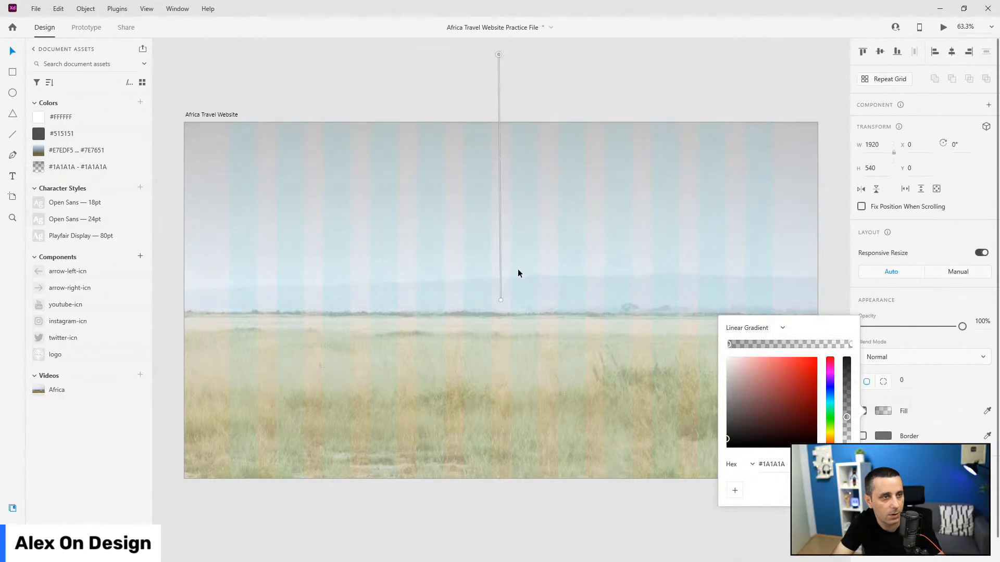
pyautogui.moveTo(501, 301); pyautogui.dragTo(502, 236)
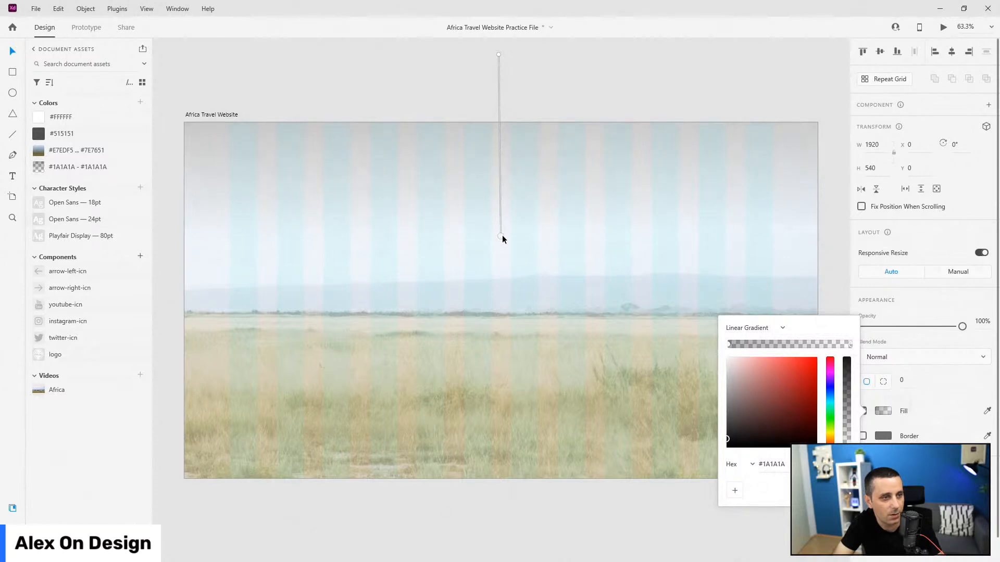
pyautogui.press('Escape')
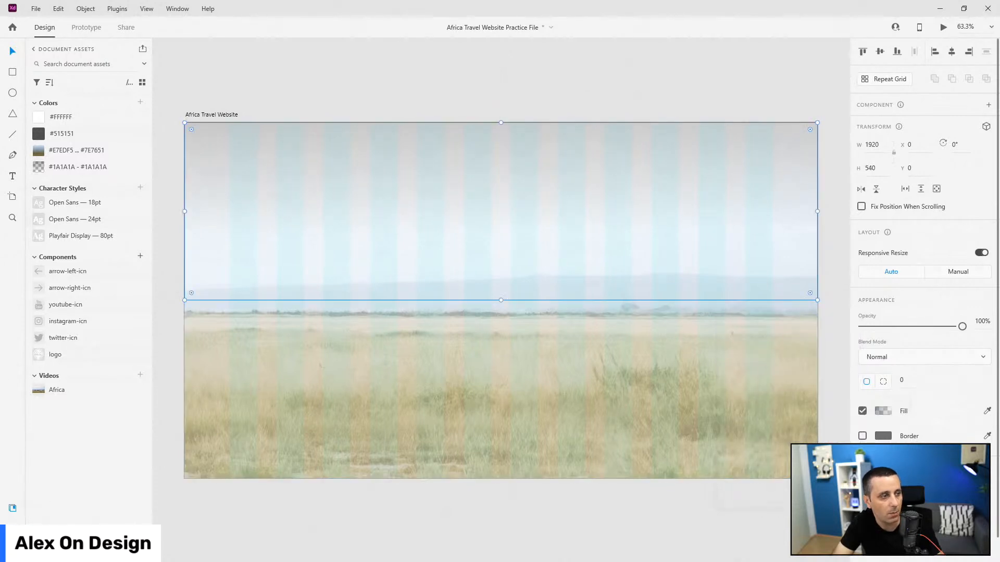
# Duplicate the top-gradient layer and rename the lower of the two as bottom-gradient
pyautogui.click(13, 529)
pyautogui.hotkey('ctrl', 'd')
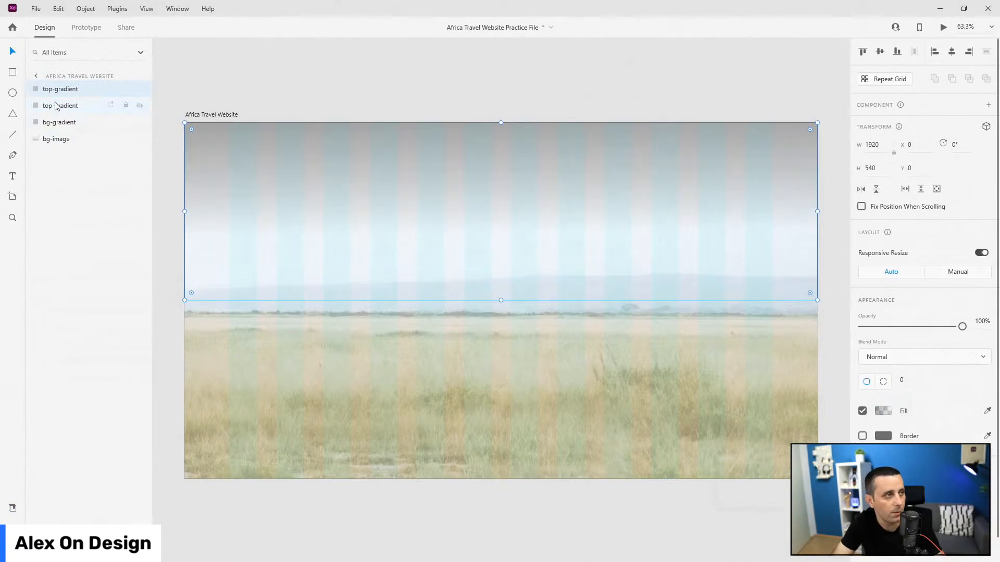
pyautogui.doubleClick(55, 105)
pyautogui.moveTo(55, 105); pyautogui.dragTo(39, 106)
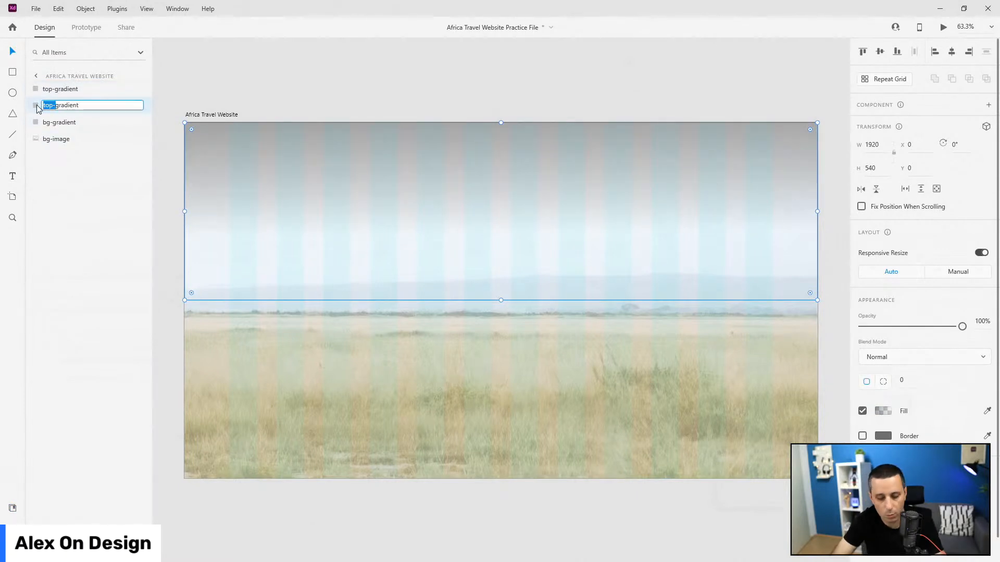
pyautogui.write('bottom')
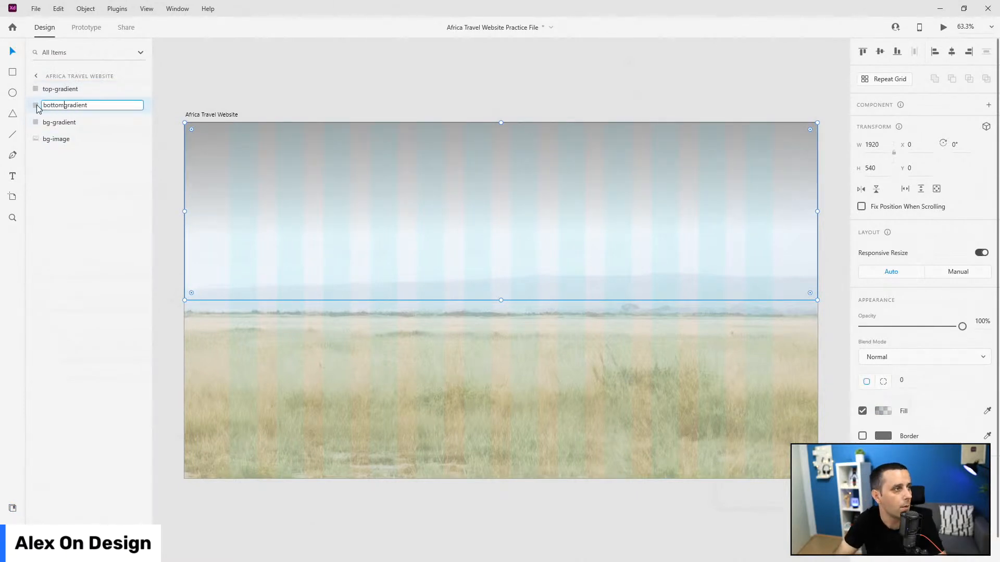
pyautogui.write('-')
pyautogui.press('Return')
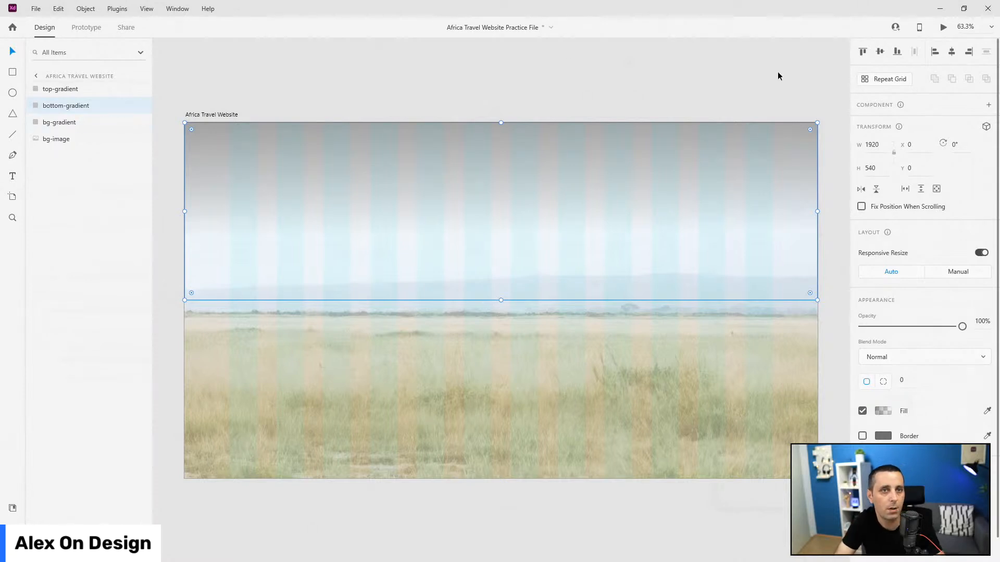
# Align bottom-gradient to the artboard's bottom edge and reverse its gradient to start just below the artboard and fade upward
pyautogui.click(900, 53)
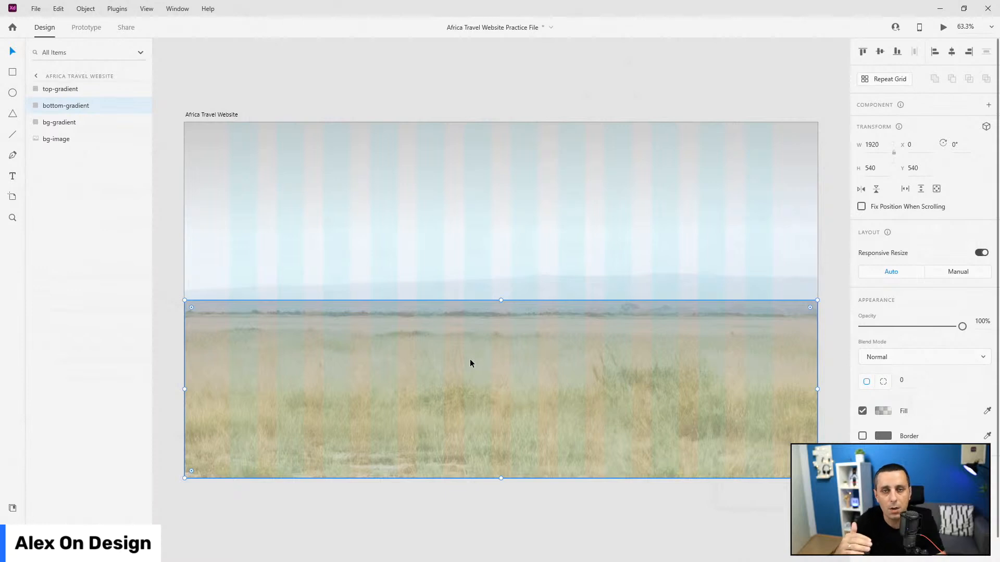
pyautogui.click(884, 411)
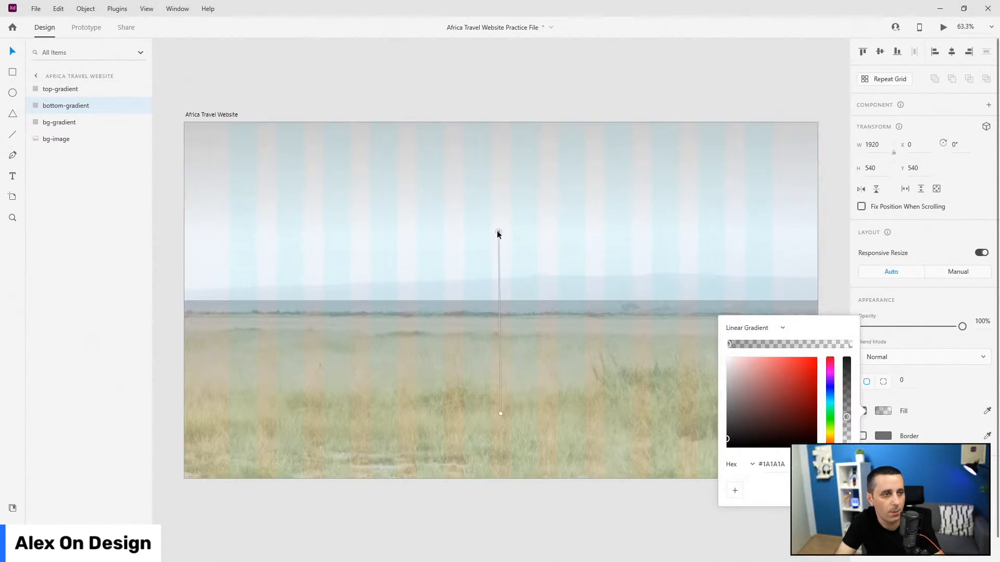
pyautogui.moveTo(497, 230); pyautogui.dragTo(499, 515)
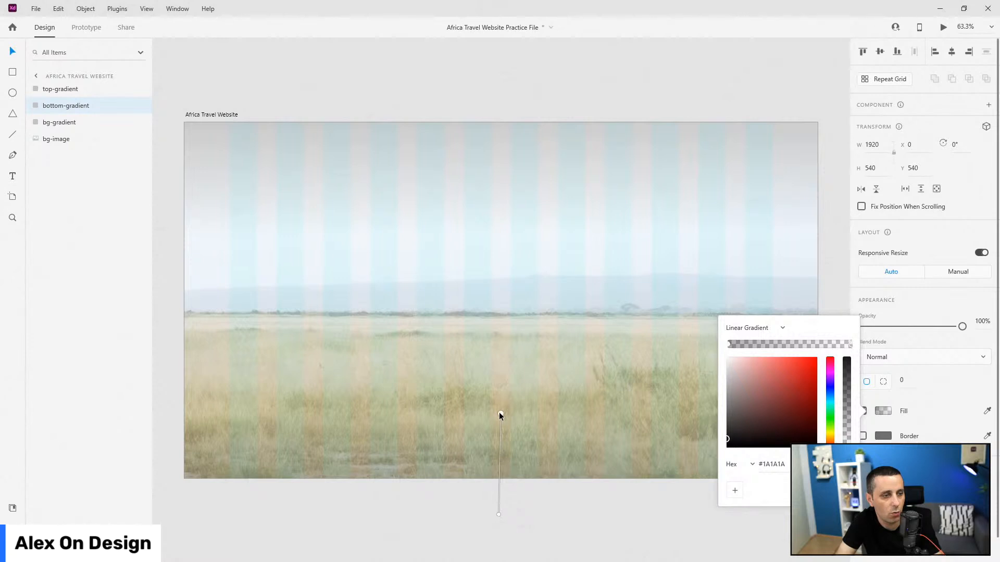
pyautogui.moveTo(498, 415); pyautogui.dragTo(496, 351)
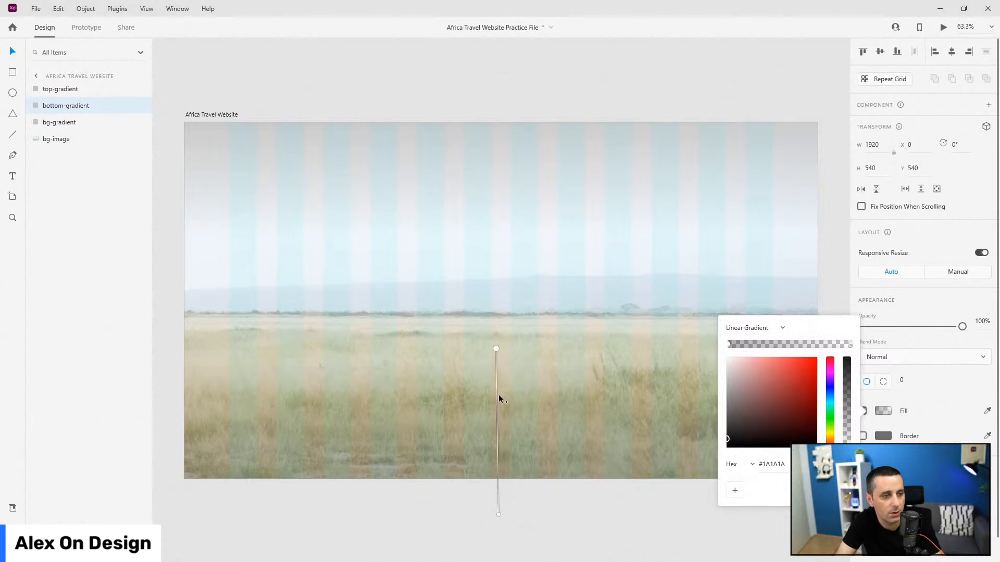
pyautogui.moveTo(499, 515); pyautogui.dragTo(498, 504)
pyautogui.moveTo(499, 347); pyautogui.dragTo(501, 348)
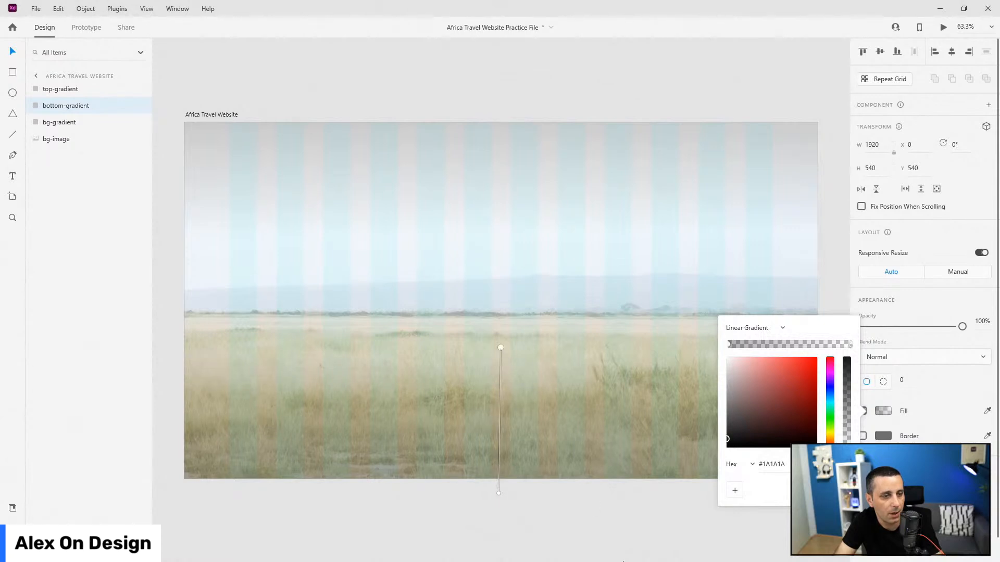
pyautogui.press('Escape')
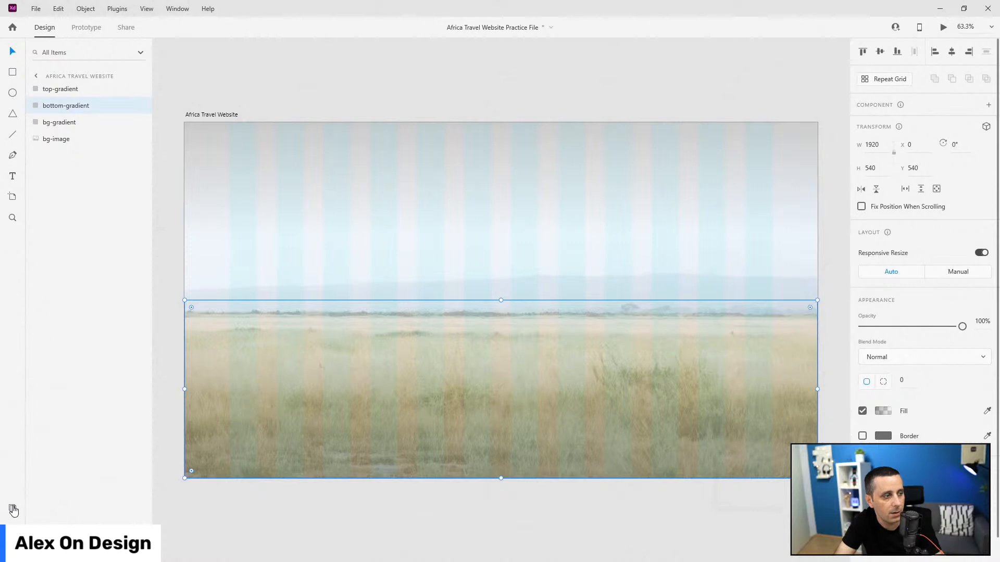
# Place the logo component on the artboard, center it horizontally, and position it 30 px below the artboard's top edge
pyautogui.click(13, 508)
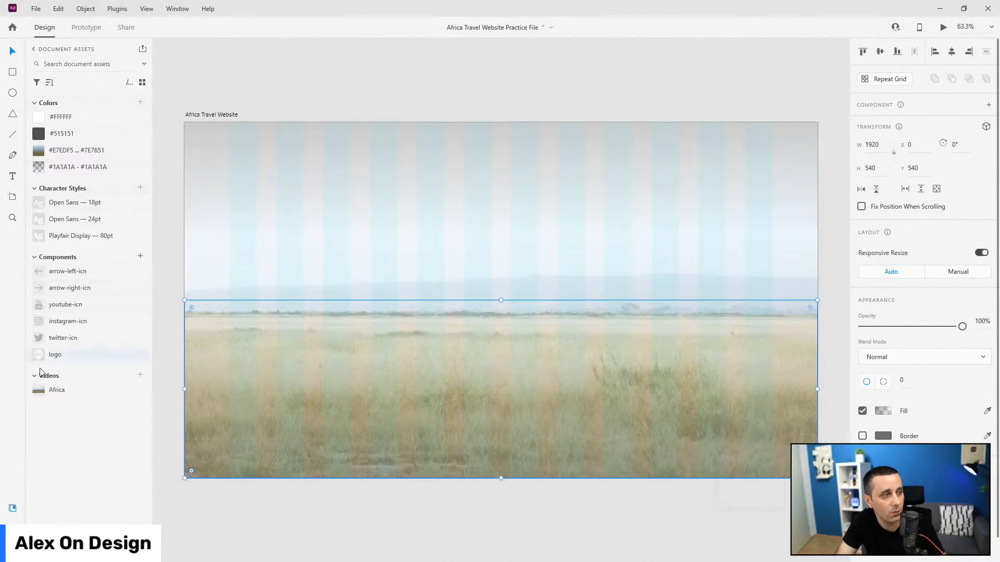
pyautogui.moveTo(59, 356); pyautogui.dragTo(261, 166)
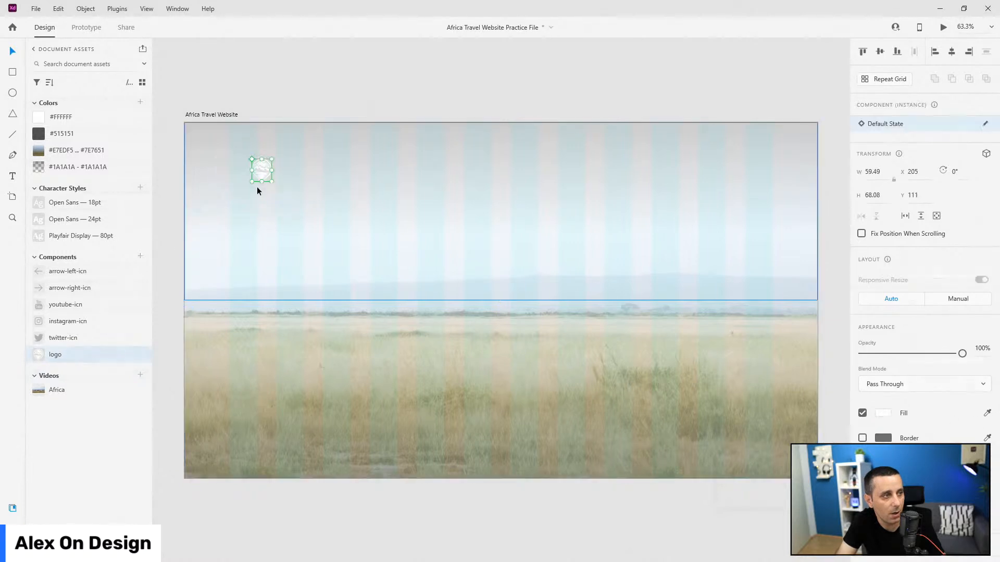
pyautogui.scroll(3, 219, 134)
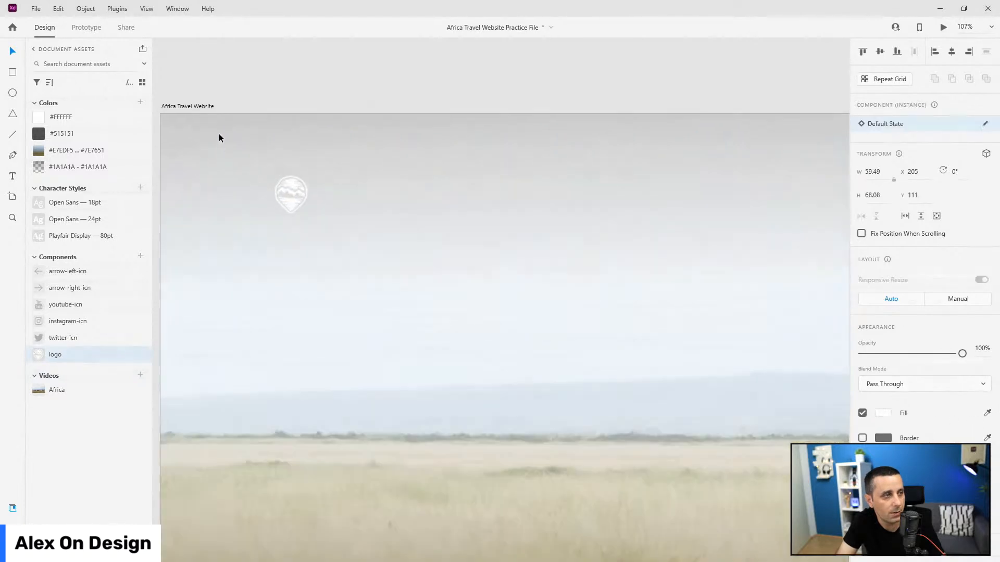
pyautogui.click(951, 52)
pyautogui.scroll(-3, 531, 167)
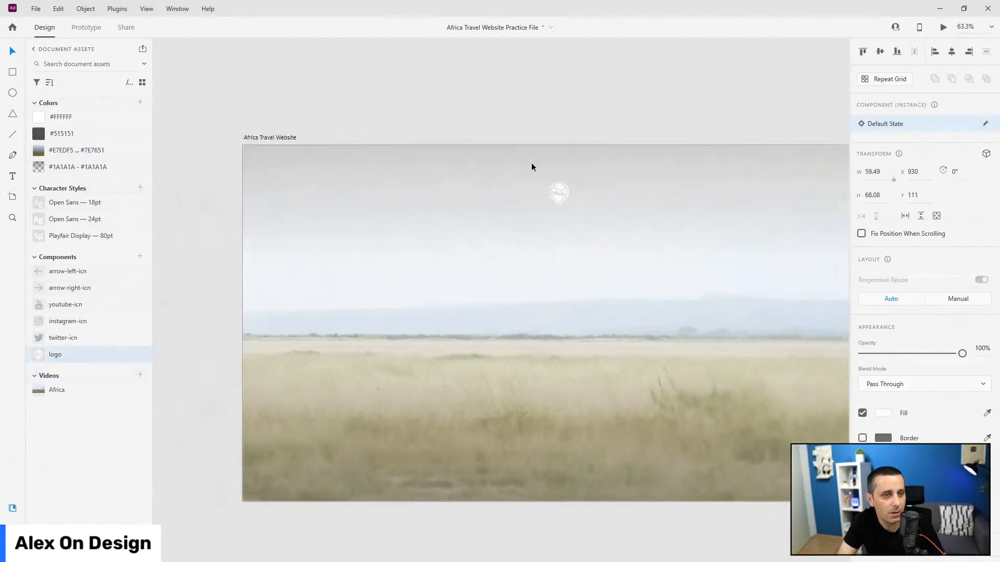
pyautogui.click(865, 51)
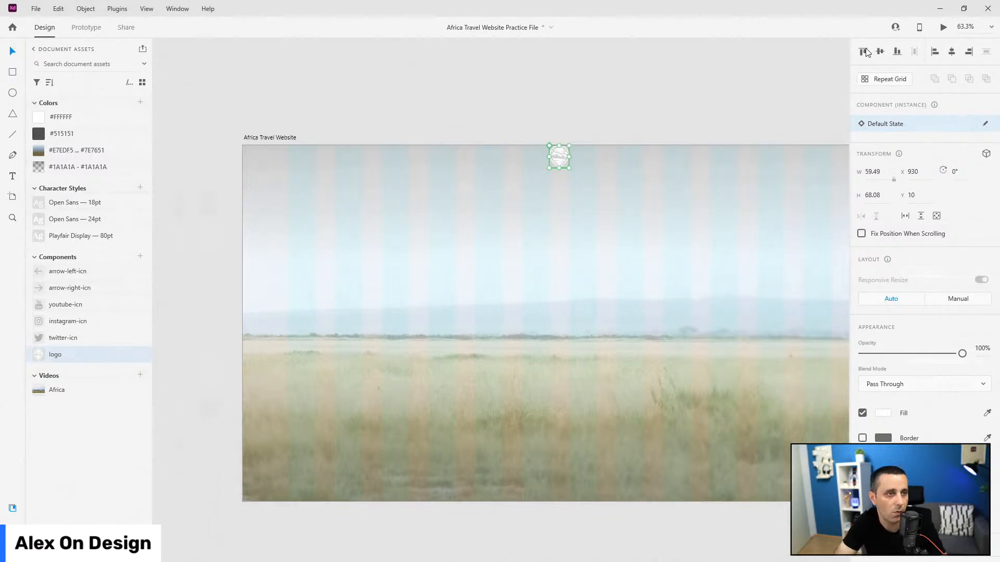
pyautogui.hotkey('shift', 'Down')
pyautogui.hotkey('shift', 'Down')
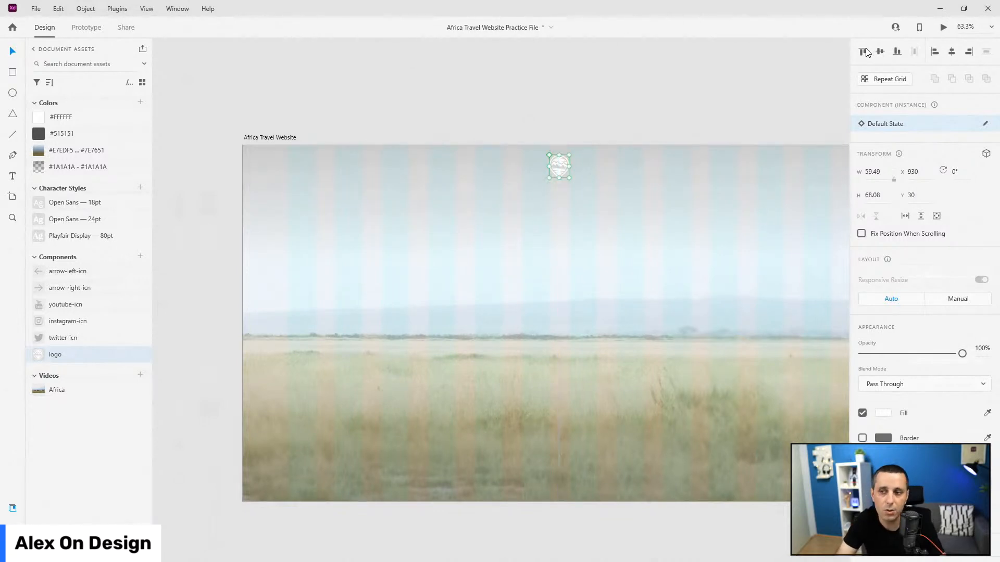
# Add the text "Destinations" below and to the left of the logo with the Open Sans — 24pt character style
pyautogui.click(12, 177)
pyautogui.click(338, 204)
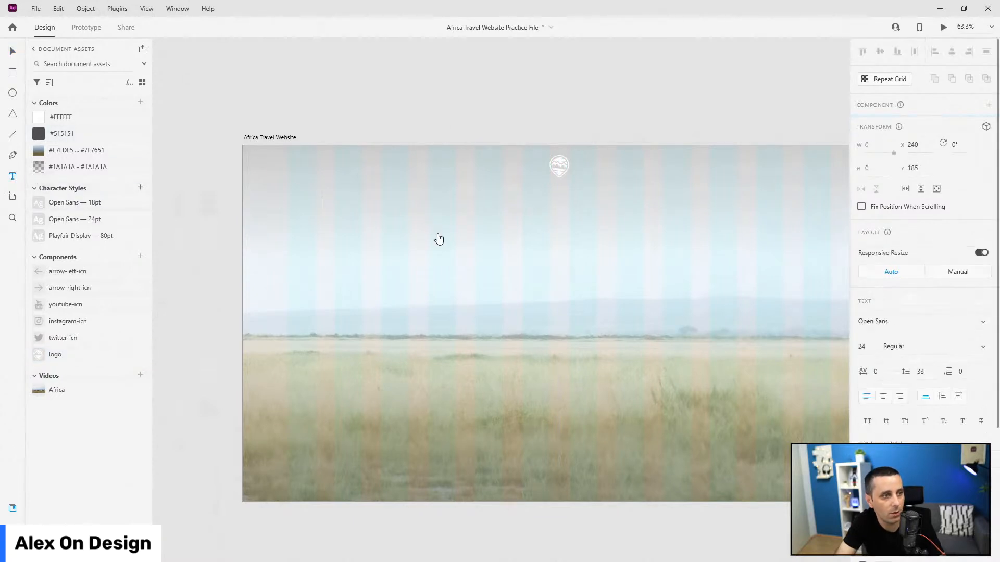
pyautogui.write('De')
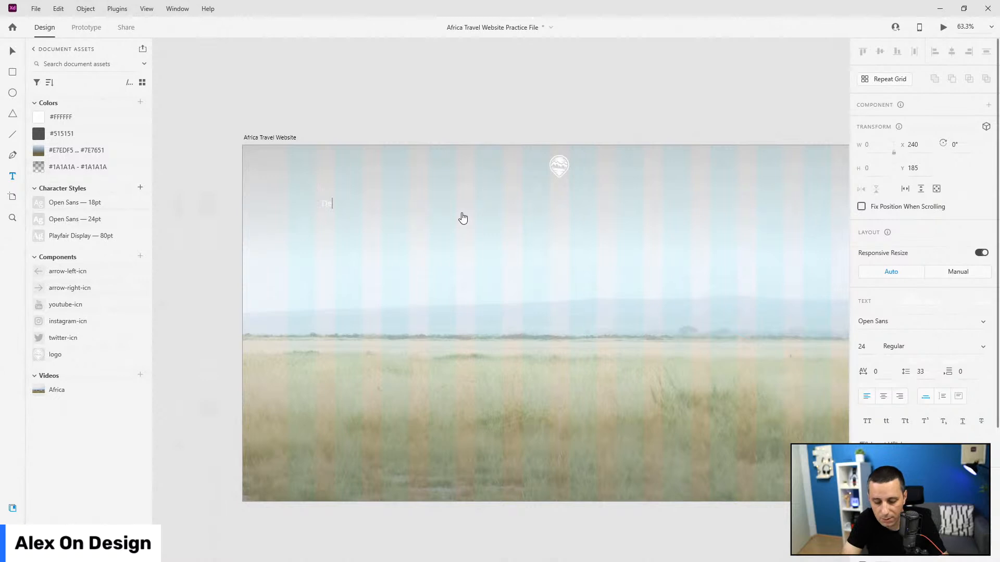
pyautogui.write('stinations')
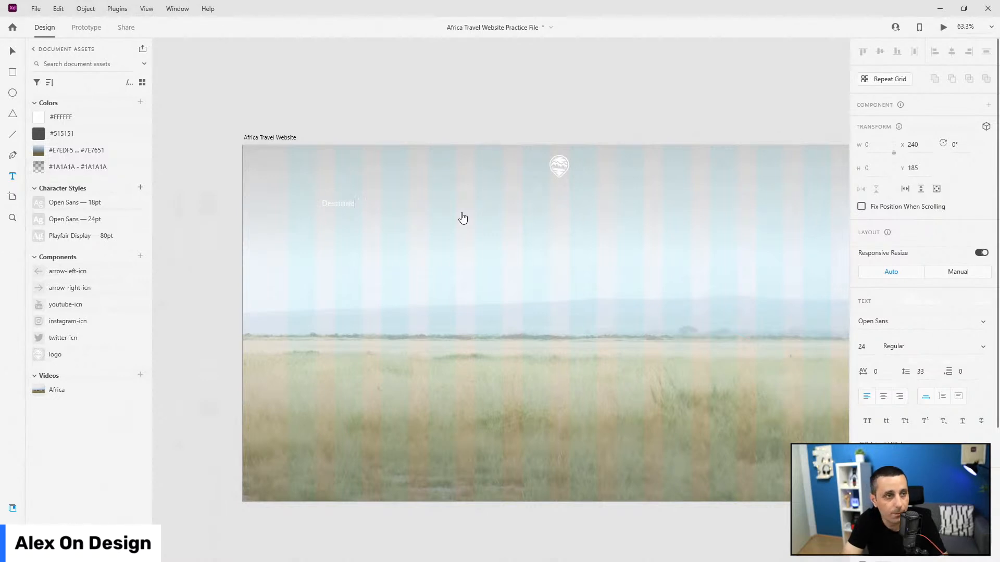
pyautogui.press('Escape')
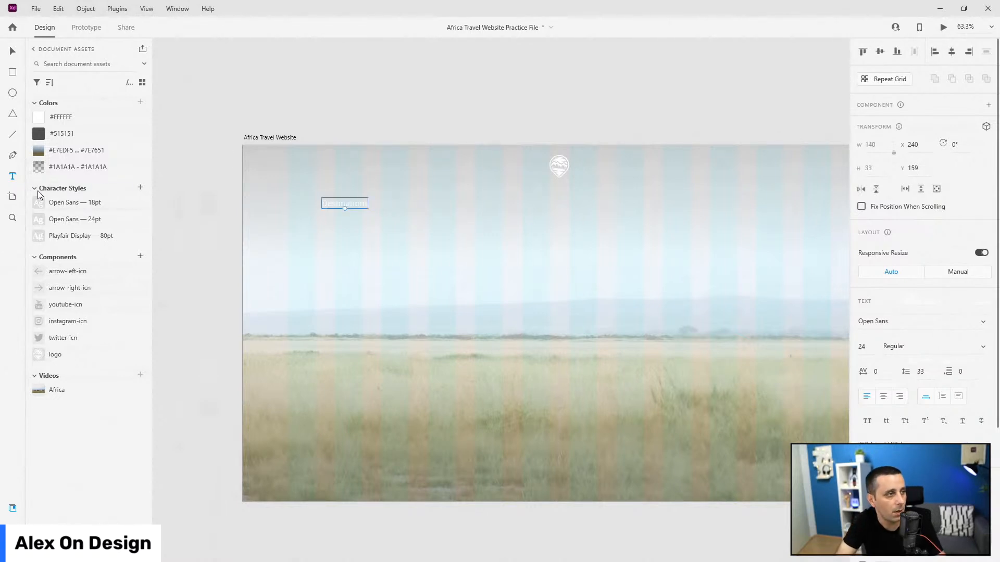
pyautogui.click(97, 219)
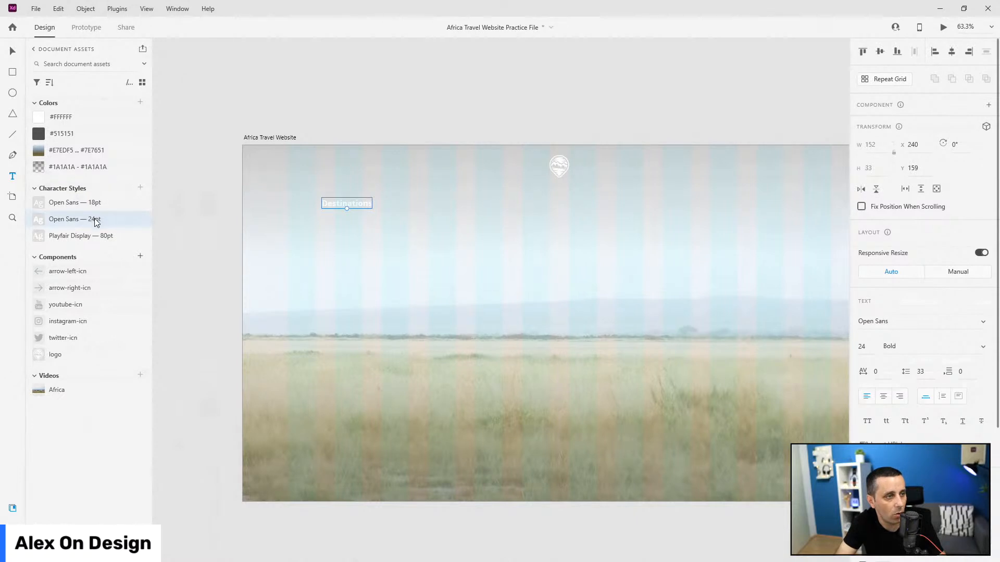
# Group the "Destinations" text and name the group nav-items-left
pyautogui.click(10, 510)
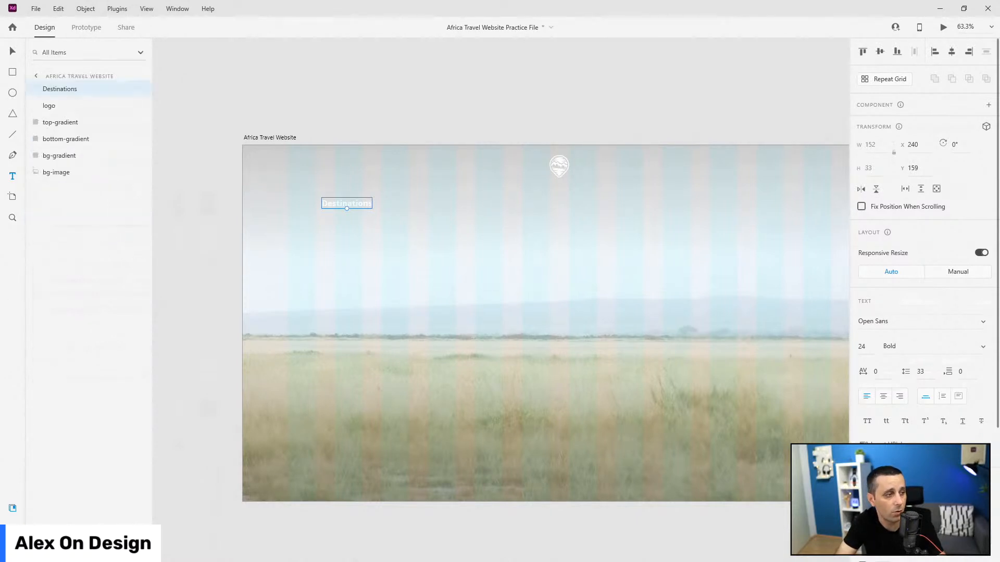
pyautogui.hotkey('ctrl', 'g')
pyautogui.doubleClick(62, 89)
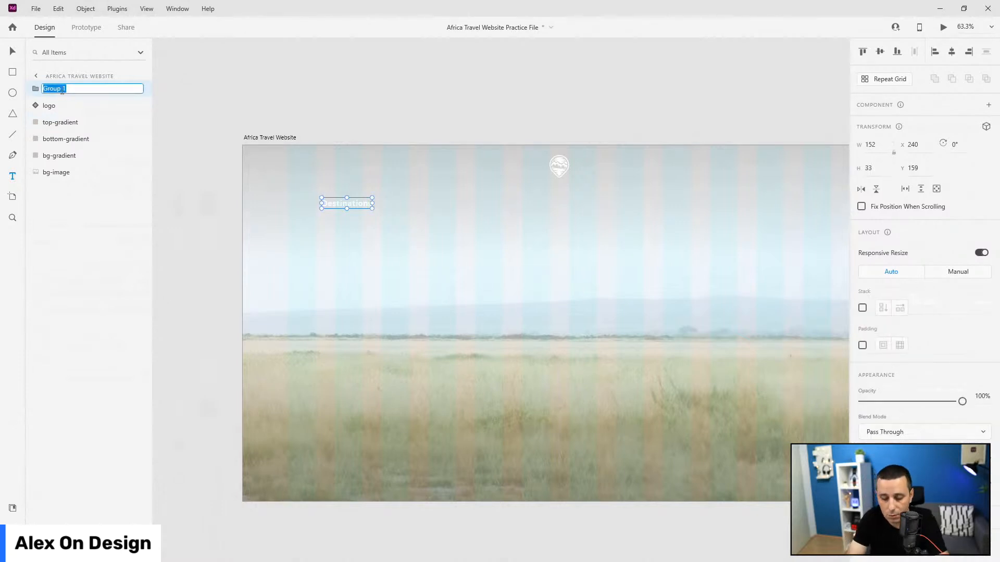
pyautogui.write('nav-')
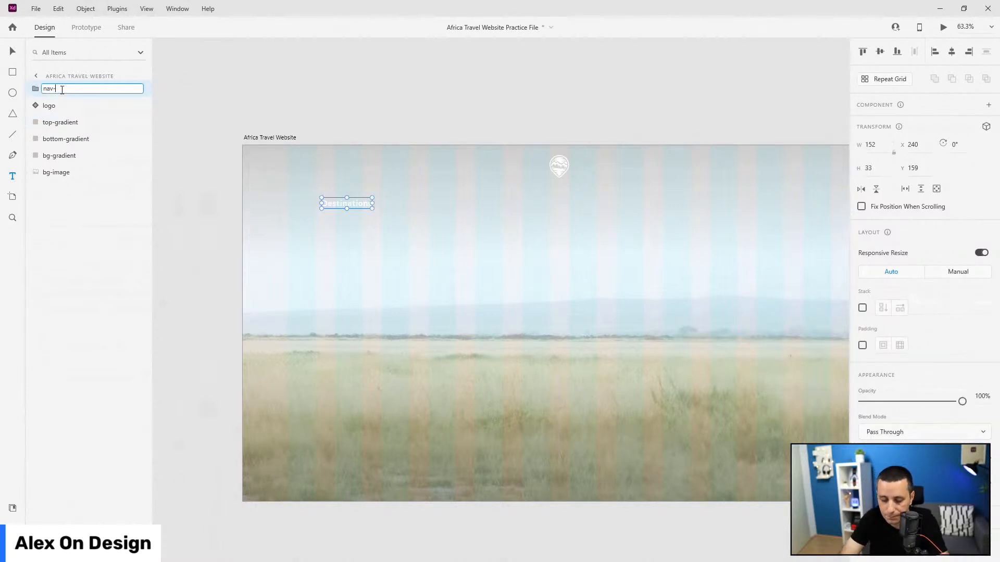
pyautogui.write('items-left')
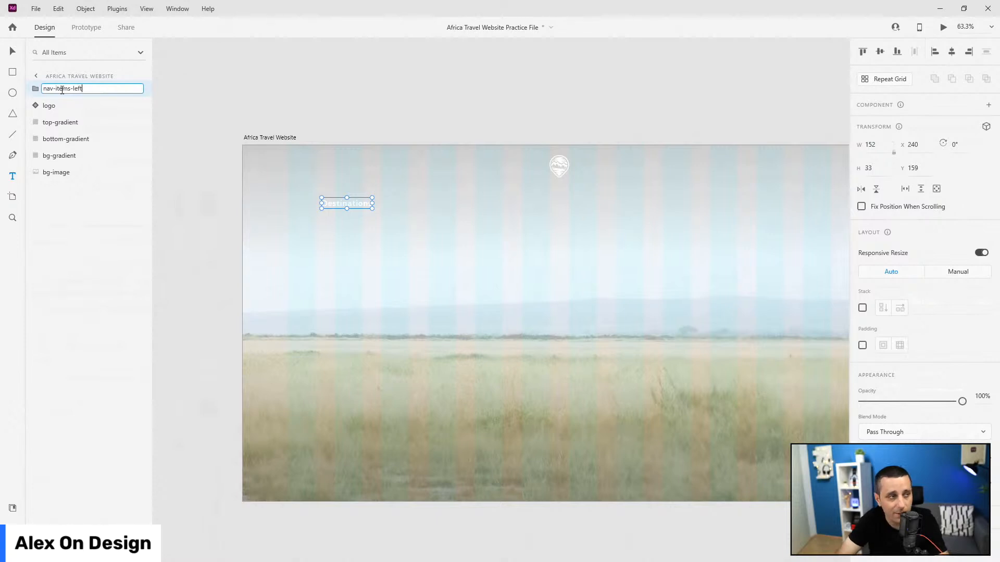
pyautogui.press('Return')
# Turn on a horizontal stack for nav-items-left and duplicate the "Destinations" text twice inside it
pyautogui.scroll(-1, 796, 267)
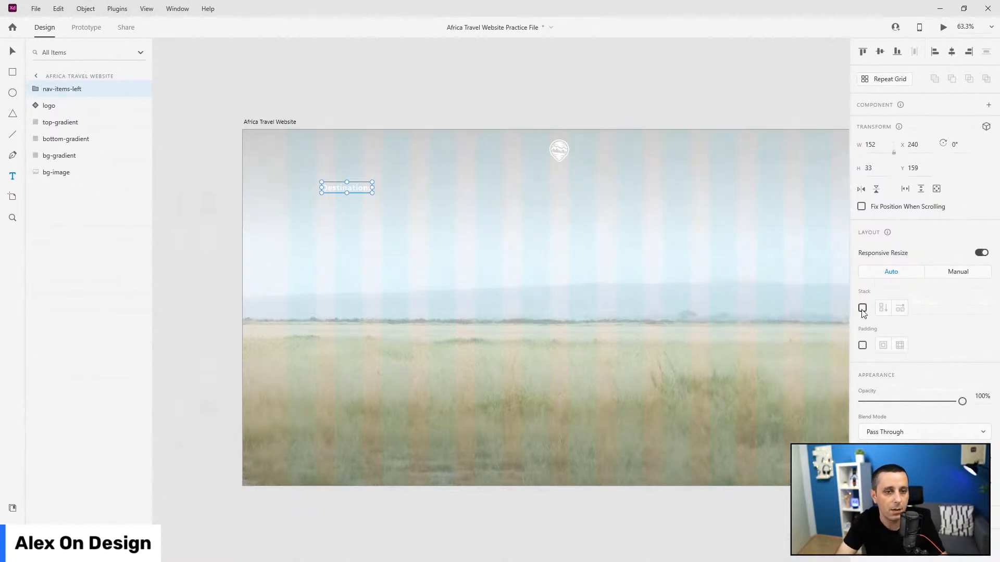
pyautogui.click(10, 52)
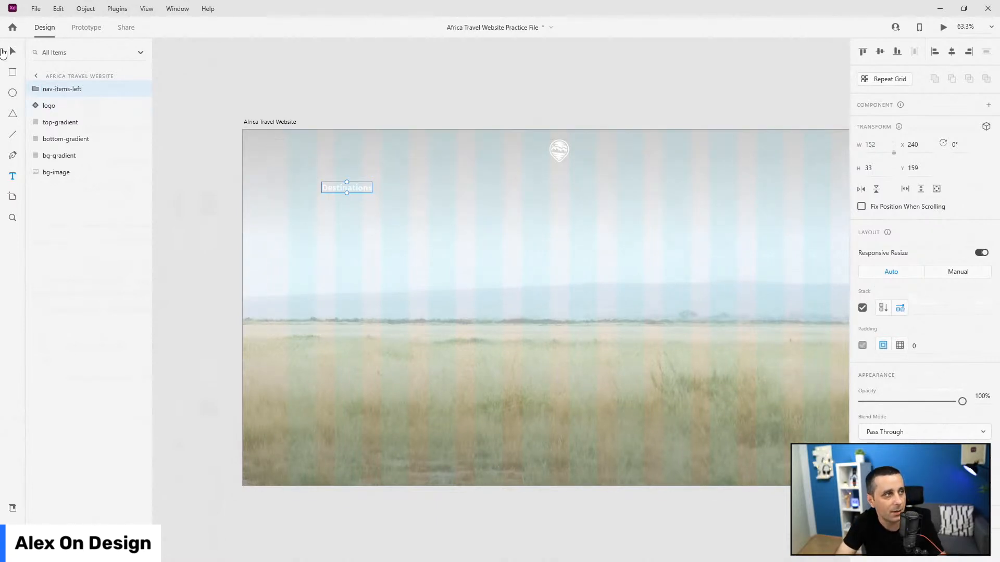
pyautogui.doubleClick(355, 189)
pyautogui.scroll(-4, 897, 330)
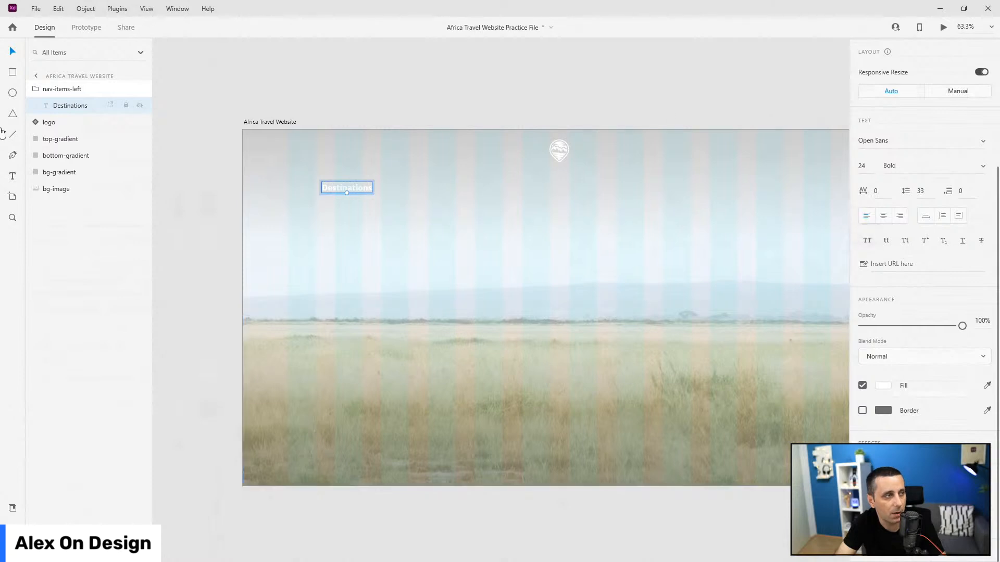
pyautogui.click(82, 106)
pyautogui.hotkey('ctrl', 'd')
pyautogui.hotkey('ctrl', 'd')
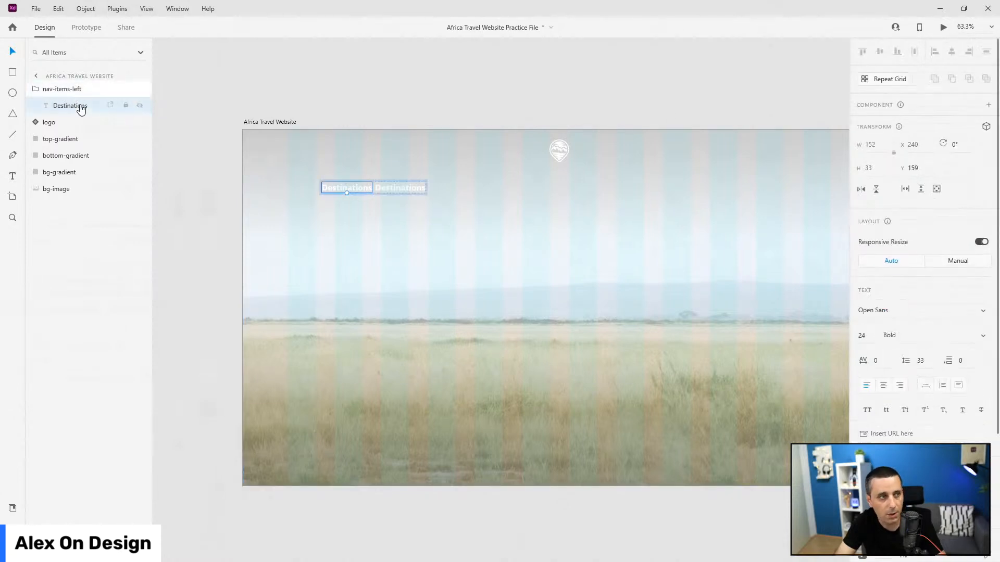
# Change the second nav item's text to "Attractions" and the third to "Tickets"
pyautogui.doubleClick(399, 187)
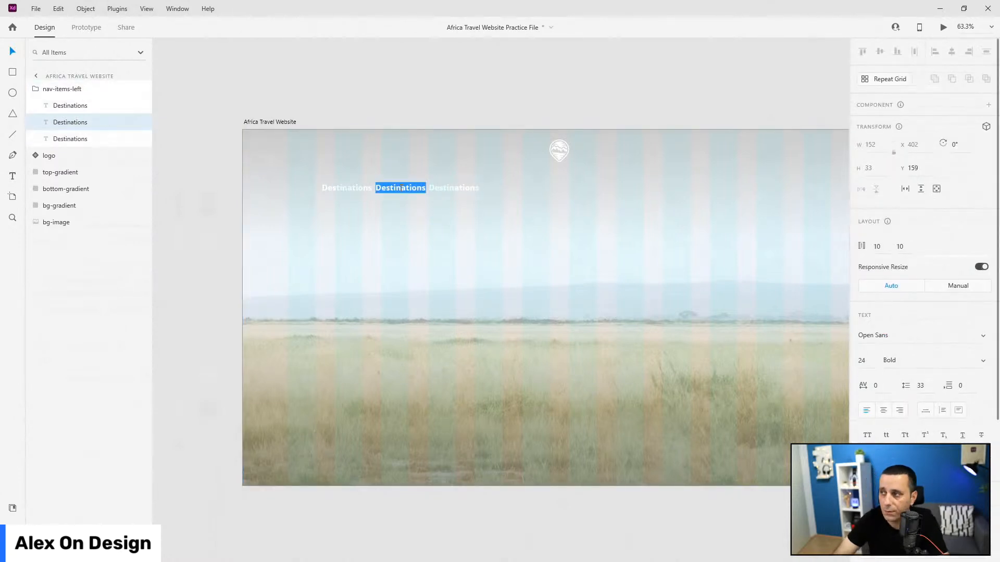
pyautogui.write('Attractions')
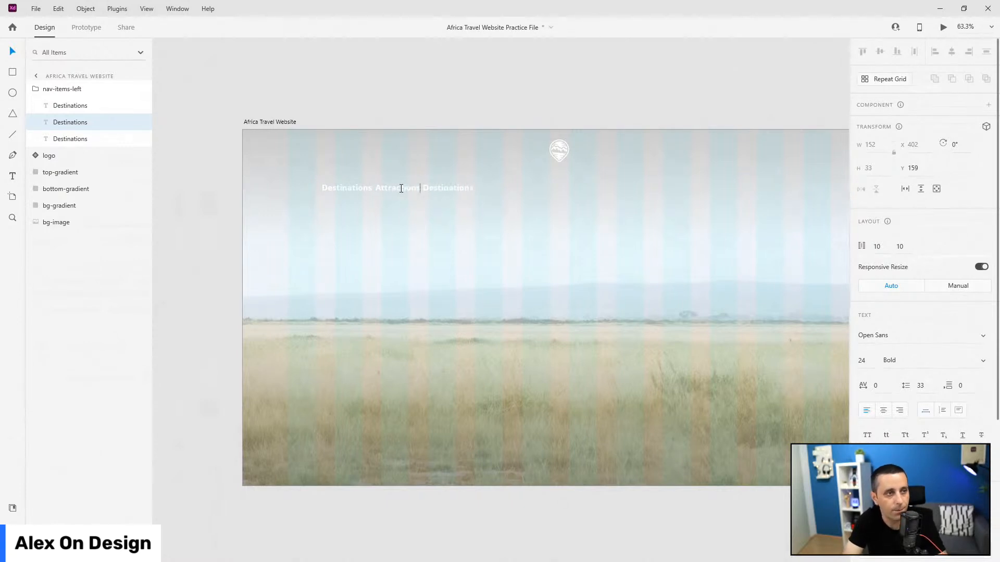
pyautogui.doubleClick(459, 188)
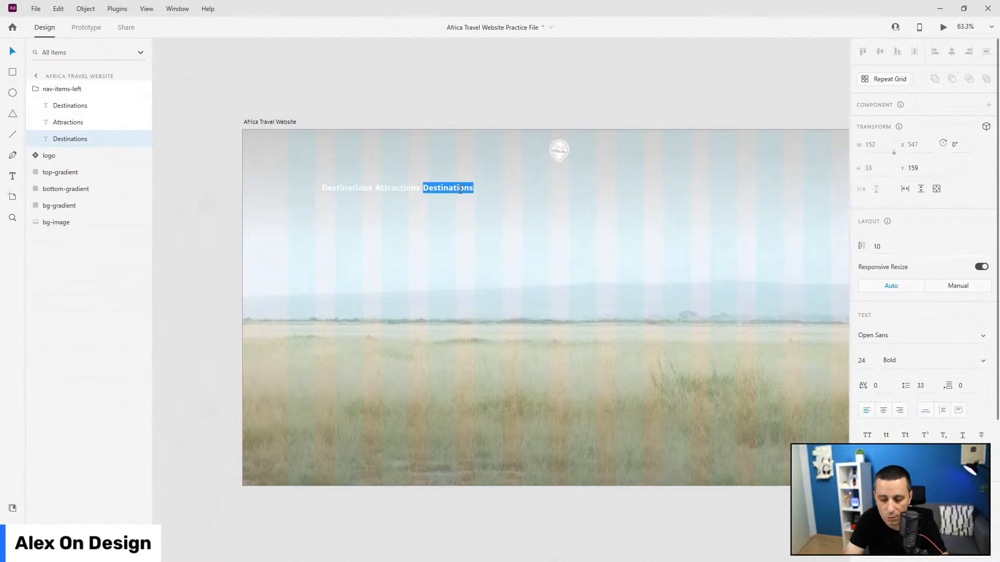
pyautogui.write('Tickets')
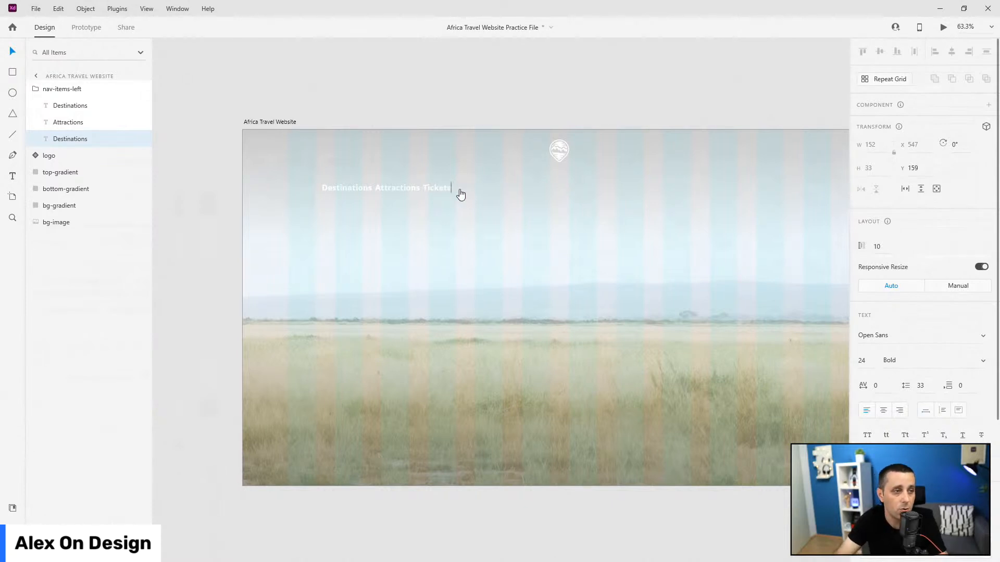
pyautogui.press('Escape')
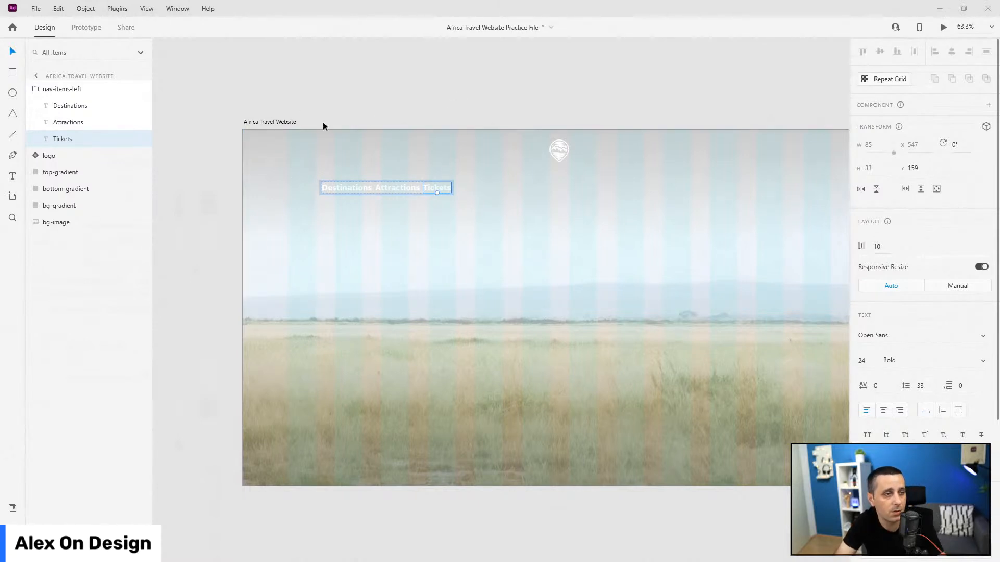
pyautogui.scroll(-2, 307, 124)
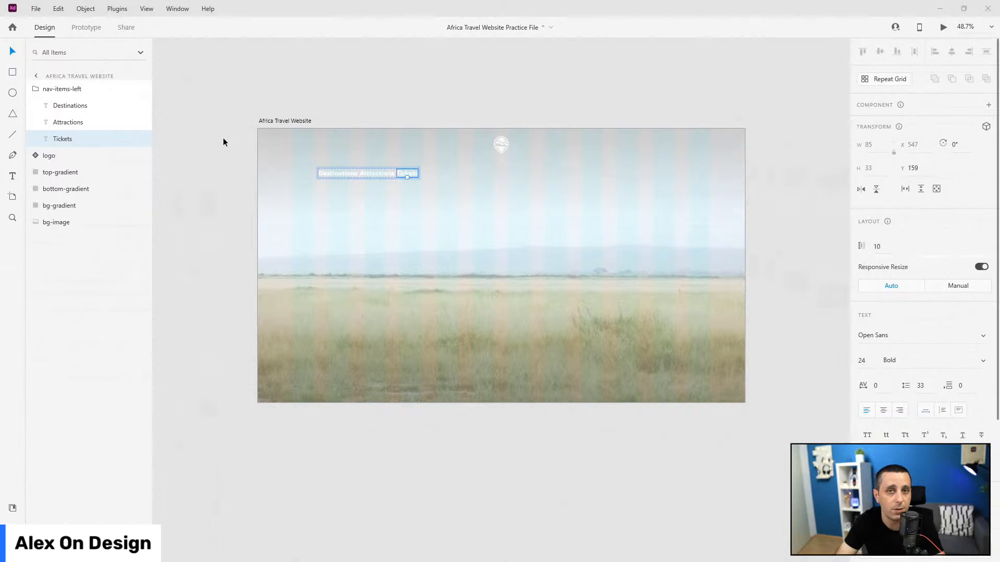
pyautogui.click(292, 121)
pyautogui.scroll(-1, 905, 274)
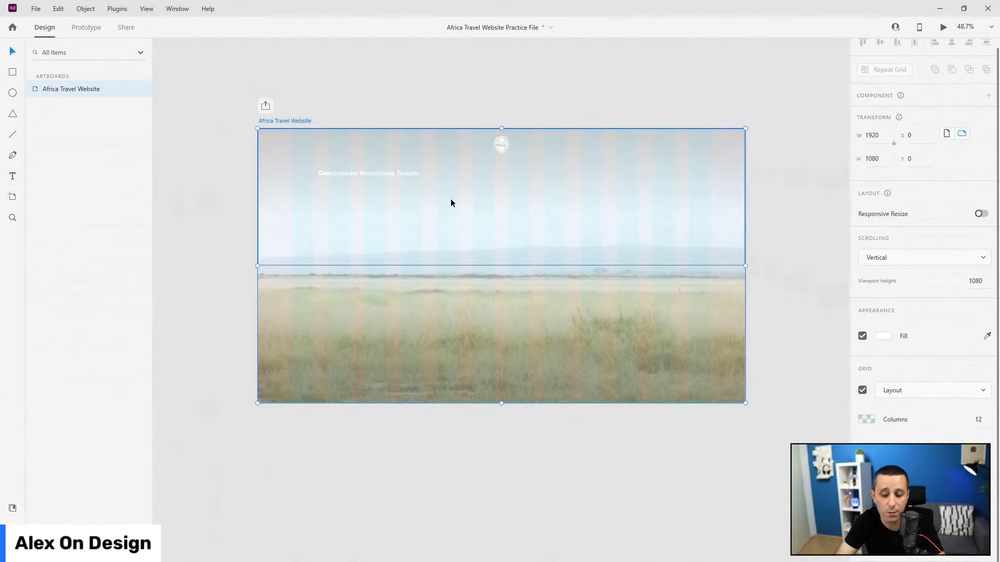
# Set the stack spacing of the nav-items-left group to 60
pyautogui.hotkey('ctrl', '0')
pyautogui.click(392, 180)
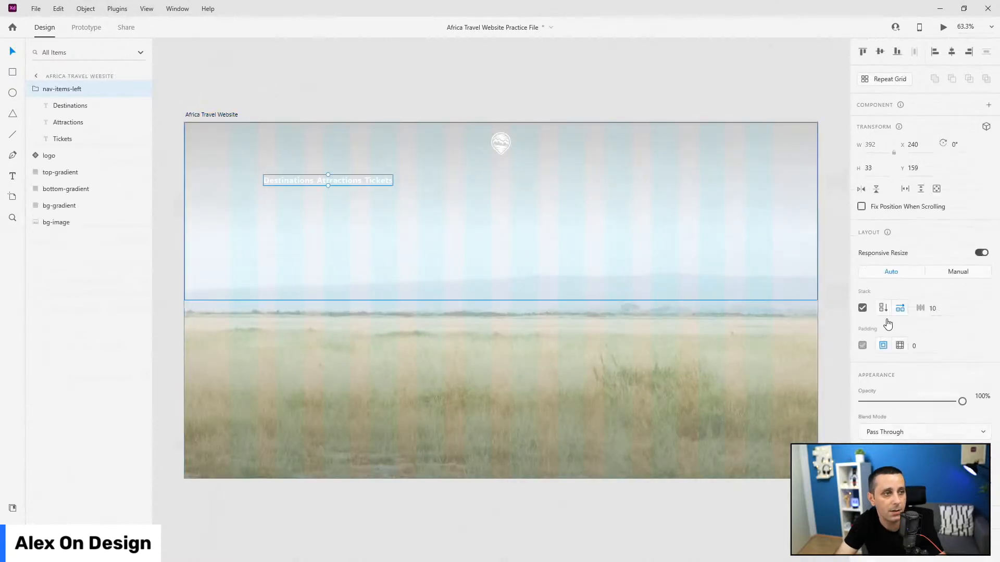
pyautogui.click(936, 308)
pyautogui.write('6')
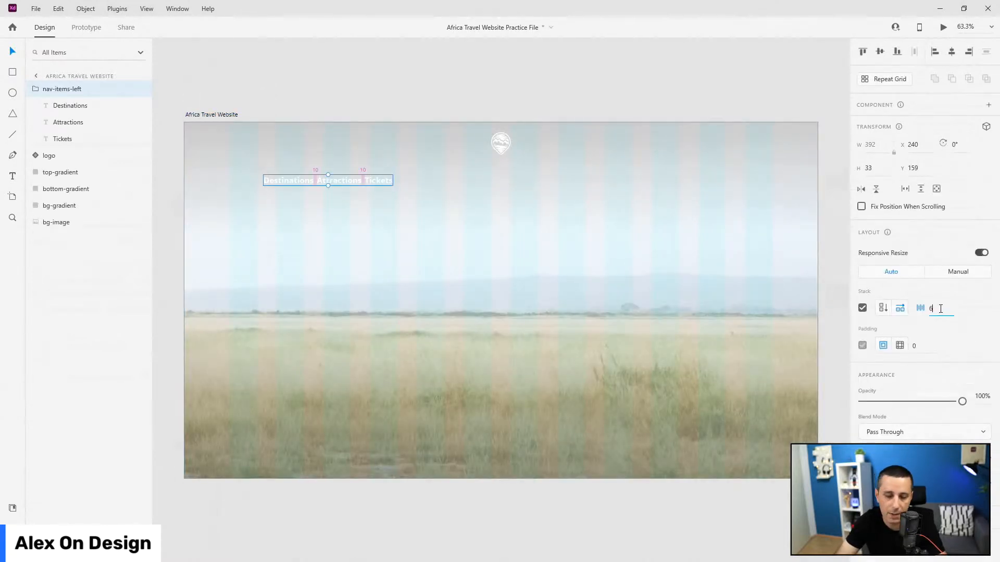
pyautogui.write('0')
pyautogui.press('Return')
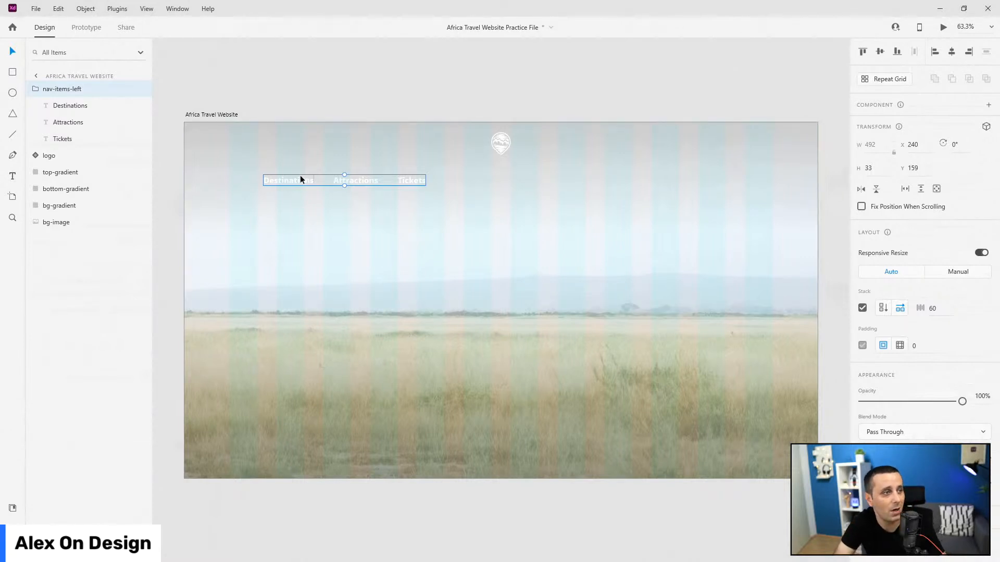
# Move nav-items-left to the first grid column's left edge at X 138, Y 48, vertically centered with the logo
pyautogui.moveTo(299, 177); pyautogui.dragTo(263, 143)
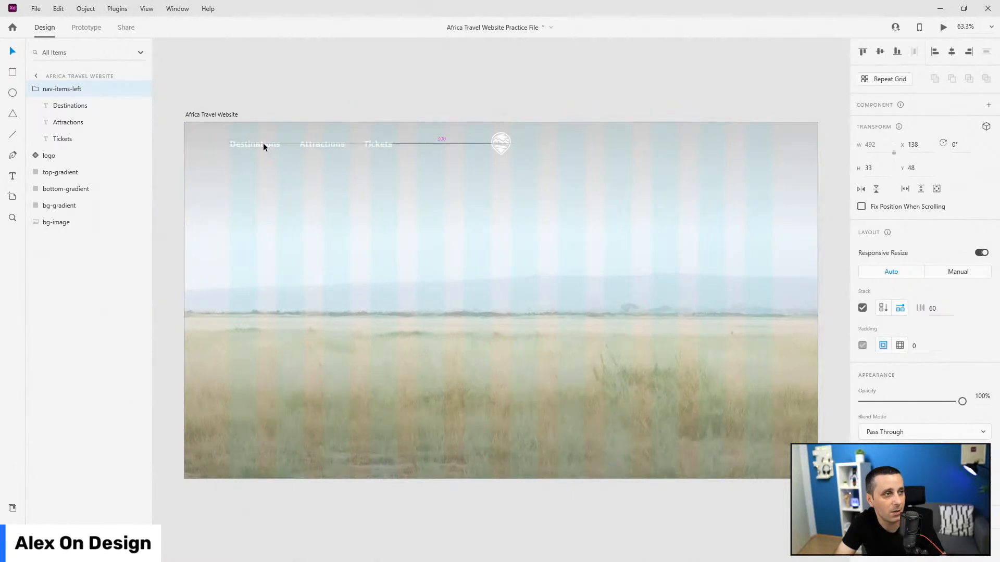
pyautogui.scroll(5, 211, 123)
pyautogui.scroll(5, 210, 124)
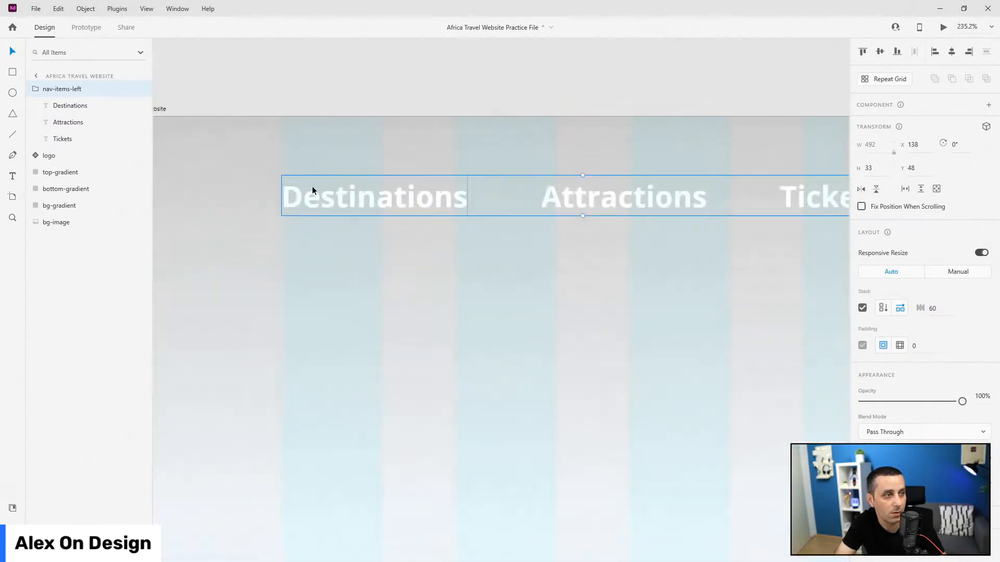
pyautogui.scroll(-10, 226, 195)
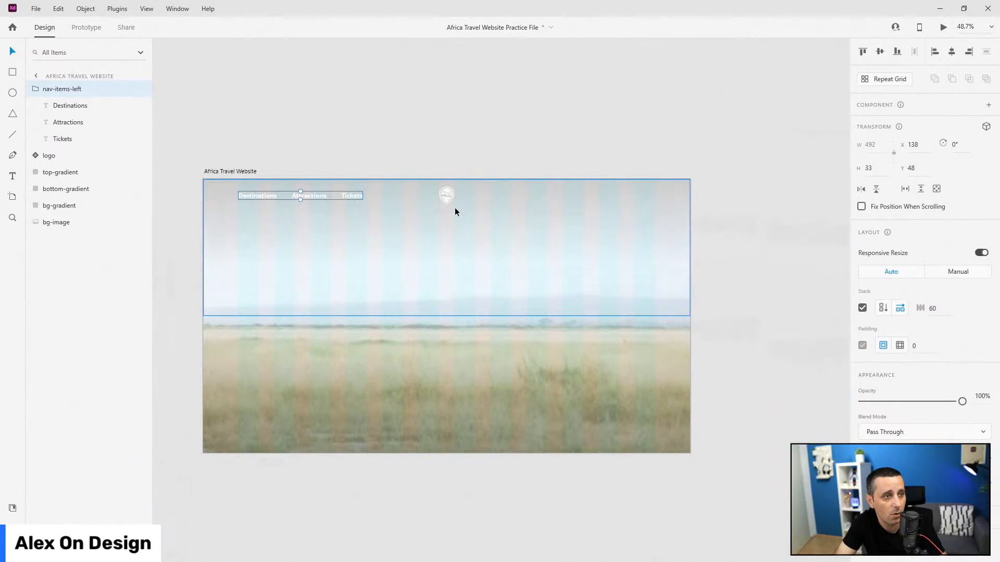
pyautogui.keyDown('shift'); pyautogui.click(450, 193); pyautogui.keyUp('shift')
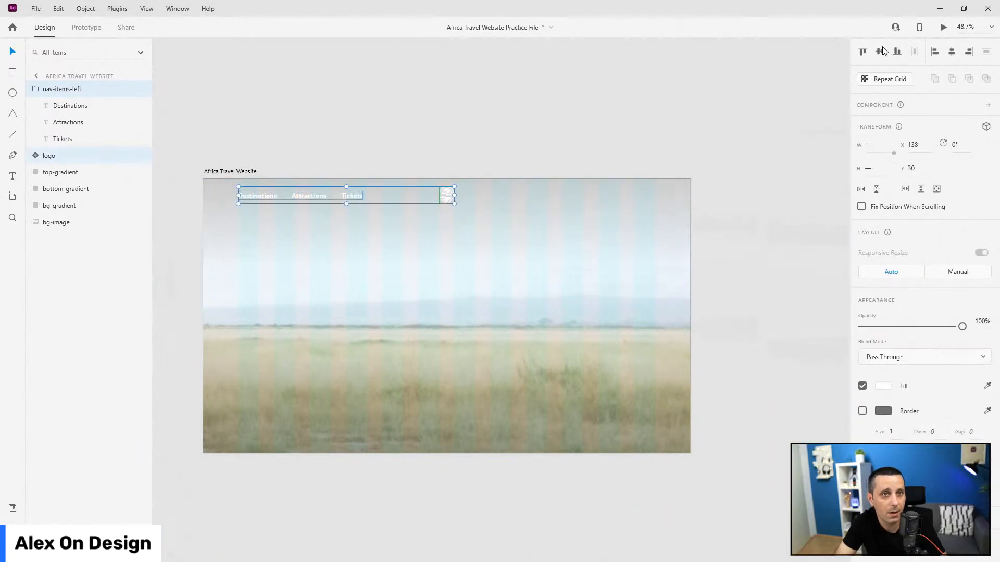
pyautogui.click(377, 167)
# Duplicate the nav-items-left group and rename the lower of the two groups as nav-items-right
pyautogui.click(354, 197)
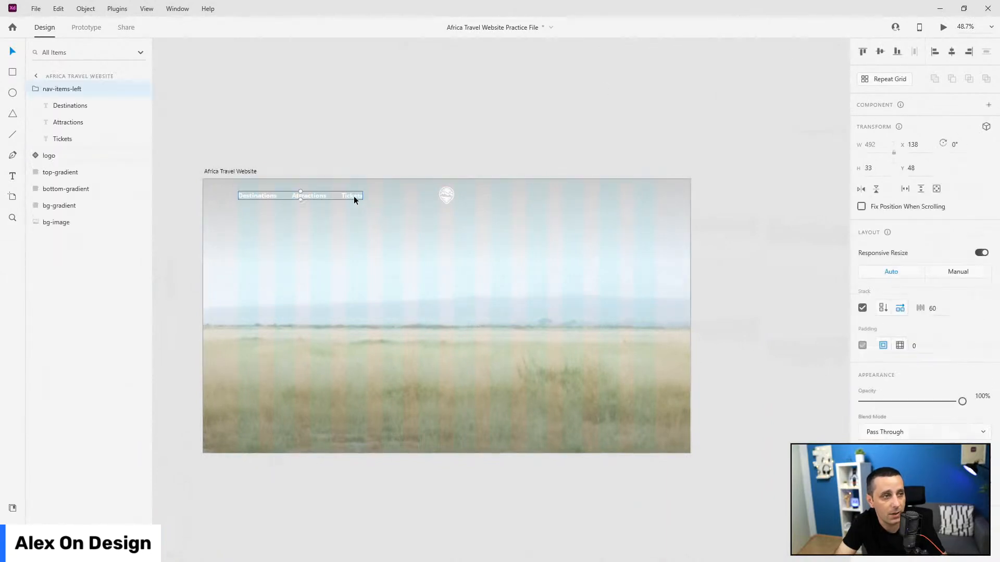
pyautogui.hotkey('ctrl', 'd')
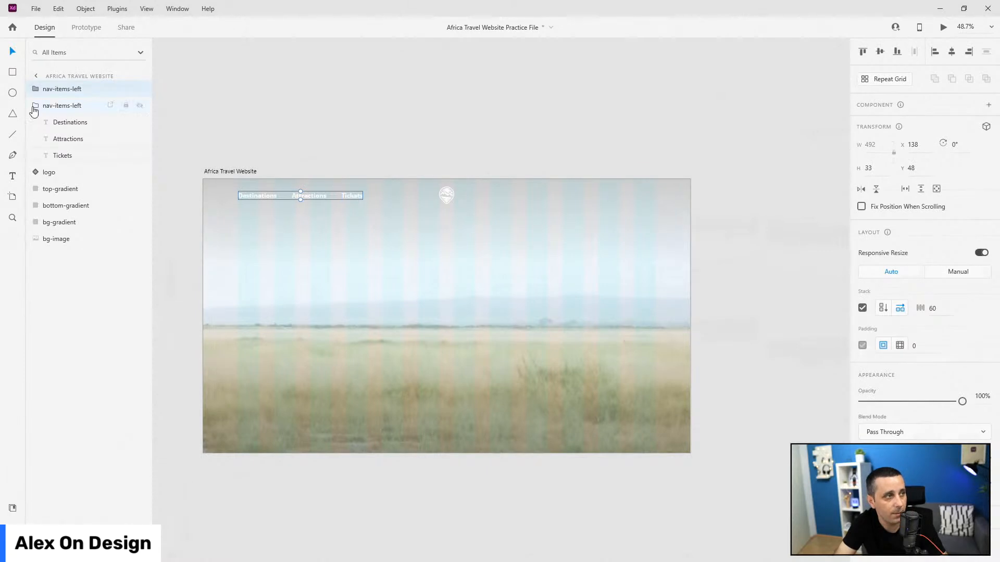
pyautogui.click(58, 107)
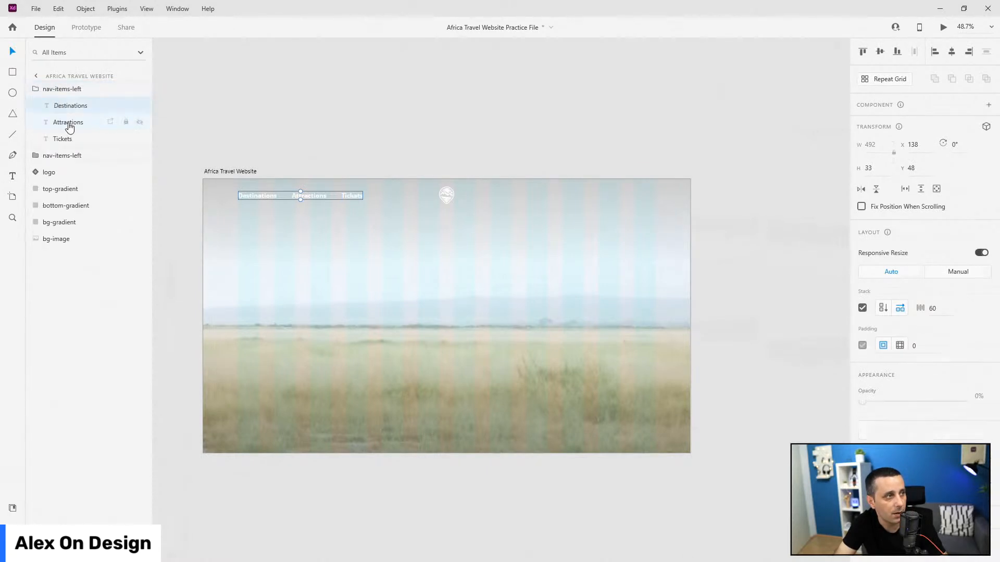
pyautogui.keyDown('shift'); pyautogui.click(73, 139); pyautogui.keyUp('shift')
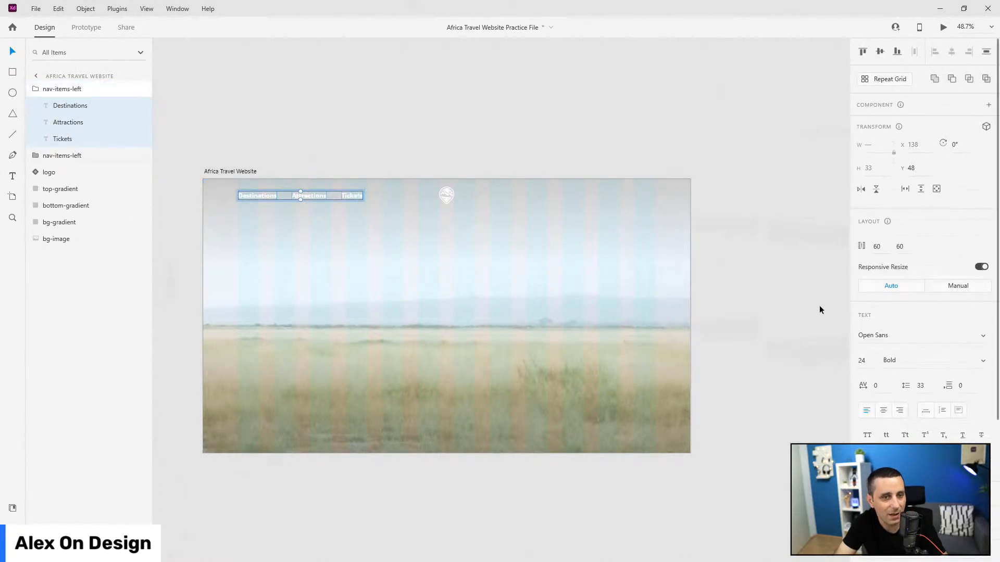
pyautogui.click(35, 89)
pyautogui.doubleClick(54, 105)
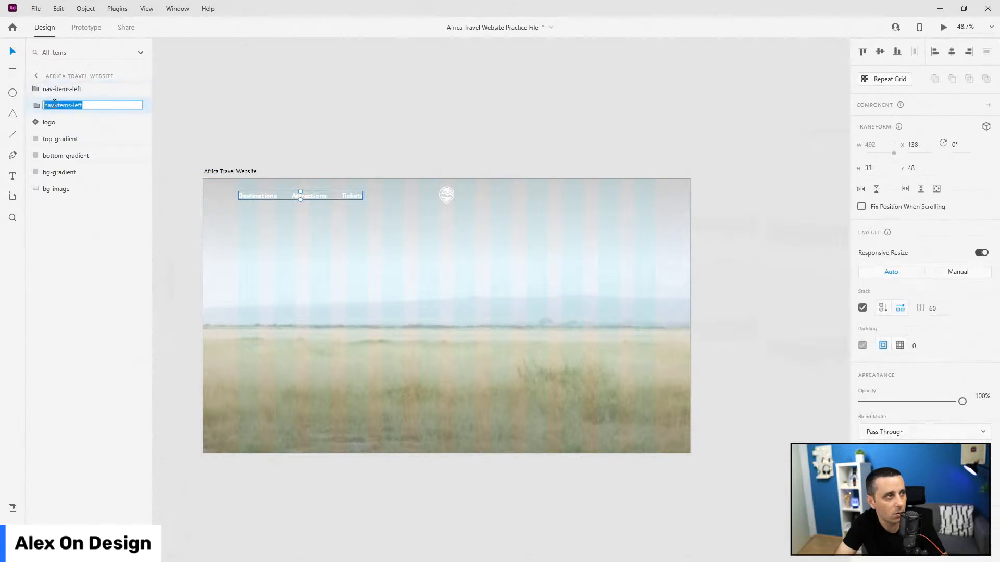
pyautogui.press('Right')
pyautogui.press('BackSpace')
pyautogui.press('BackSpace')
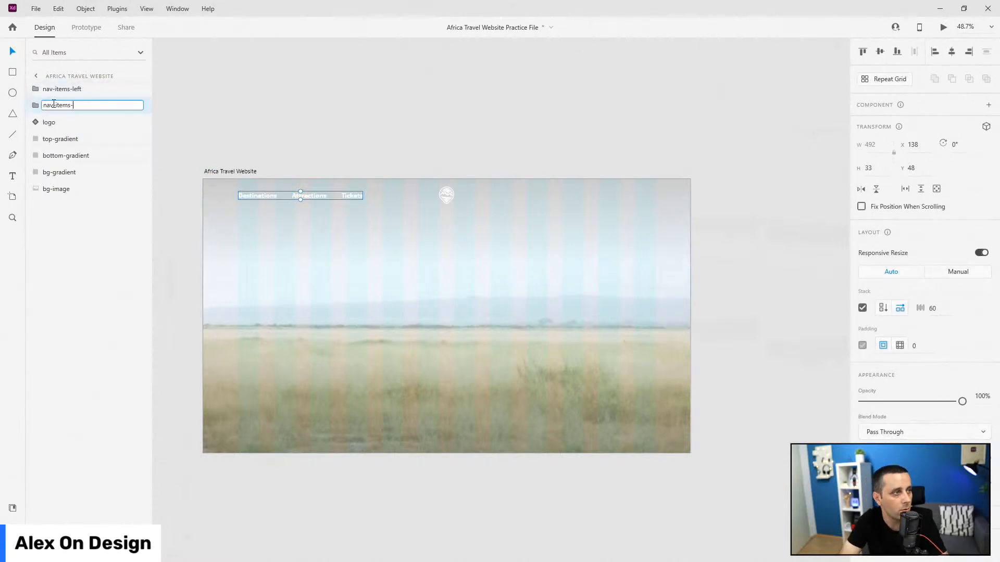
pyautogui.write('right')
pyautogui.press('Return')
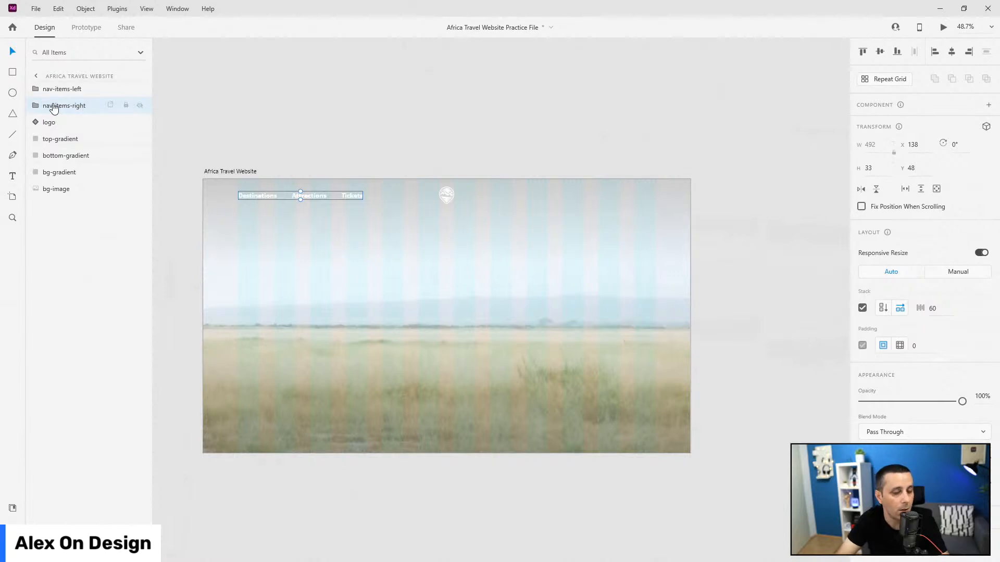
# Move the nav-items-right group horizontally in large increments to X 968, keeping it level with the left group
pyautogui.hotkey('shift', 'Right')
pyautogui.hotkey('shift', 'Right')
pyautogui.hotkey('shift', 'Right')
pyautogui.hotkey('shift', 'Right')
pyautogui.hotkey('shift', 'Right')
pyautogui.hotkey('shift', 'Right')
pyautogui.hotkey('shift', 'Right')
pyautogui.hotkey('shift', 'Right')
pyautogui.hotkey('shift', 'Right')
pyautogui.hotkey('shift', 'Right')
pyautogui.hotkey('shift', 'Right')
pyautogui.hotkey('shift', 'Right')
pyautogui.hotkey('shift', 'Right')
pyautogui.hotkey('shift', 'Right')
pyautogui.hotkey('shift', 'Right')
pyautogui.hotkey('shift', 'Right')
pyautogui.hotkey('shift', 'Right')
pyautogui.hotkey('shift', 'Right')
pyautogui.hotkey('shift', 'Right')
pyautogui.hotkey('shift', 'Right')
pyautogui.hotkey('shift', 'Right')
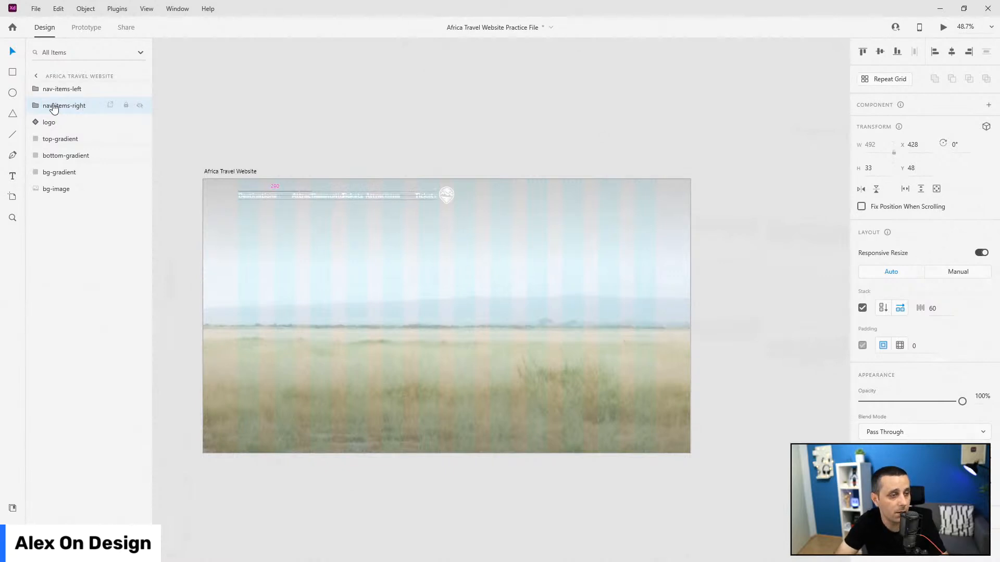
pyautogui.hotkey('shift', 'Right')
pyautogui.hotkey('shift', 'Right')
pyautogui.hotkey('shift', 'Right')
pyautogui.hotkey('shift', 'Right')
pyautogui.hotkey('shift', 'Right')
pyautogui.hotkey('shift', 'Right')
pyautogui.hotkey('shift', 'Right')
pyautogui.hotkey('shift', 'Right')
pyautogui.hotkey('shift', 'Right')
pyautogui.hotkey('shift', 'Right')
pyautogui.hotkey('shift', 'Right')
pyautogui.hotkey('shift', 'Right')
pyautogui.hotkey('shift', 'Right')
pyautogui.hotkey('shift', 'Right')
pyautogui.hotkey('shift', 'Right')
pyautogui.hotkey('shift', 'Right')
pyautogui.hotkey('shift', 'Right')
pyautogui.hotkey('shift', 'Right')
pyautogui.hotkey('shift', 'Right')
pyautogui.hotkey('shift', 'Right')
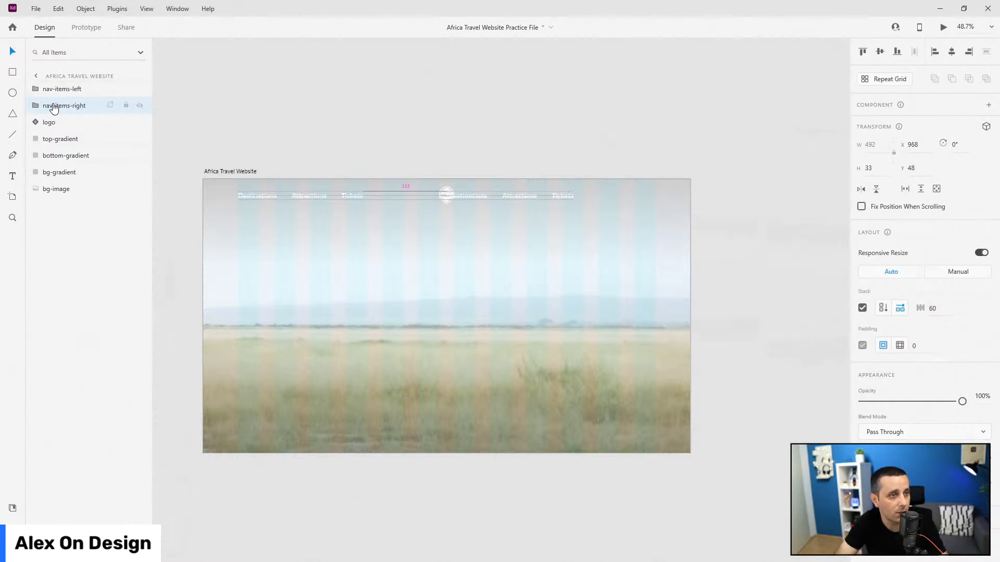
# Right-align the text of all three items inside the nav-items-right group
pyautogui.click(37, 107)
pyautogui.click(63, 155)
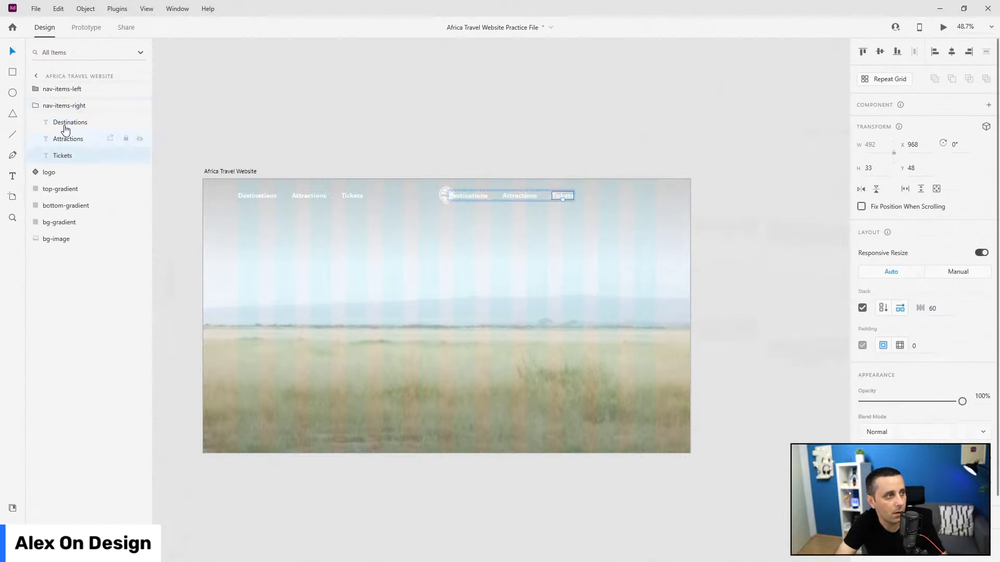
pyautogui.keyDown('shift'); pyautogui.click(62, 123); pyautogui.keyUp('shift')
pyautogui.scroll(-1, 775, 226)
pyautogui.scroll(-1, 920, 279)
pyautogui.scroll(-3, 919, 280)
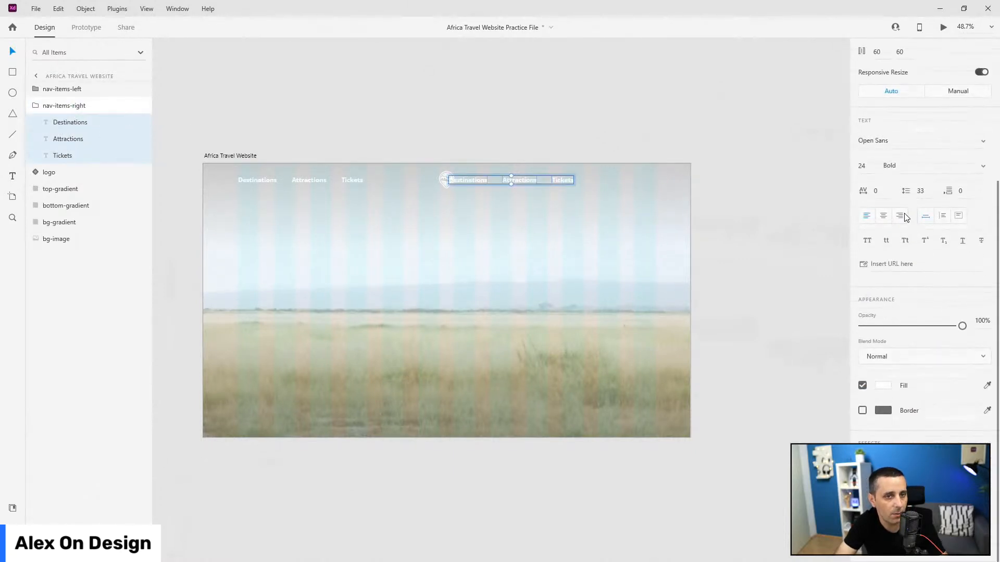
pyautogui.click(904, 217)
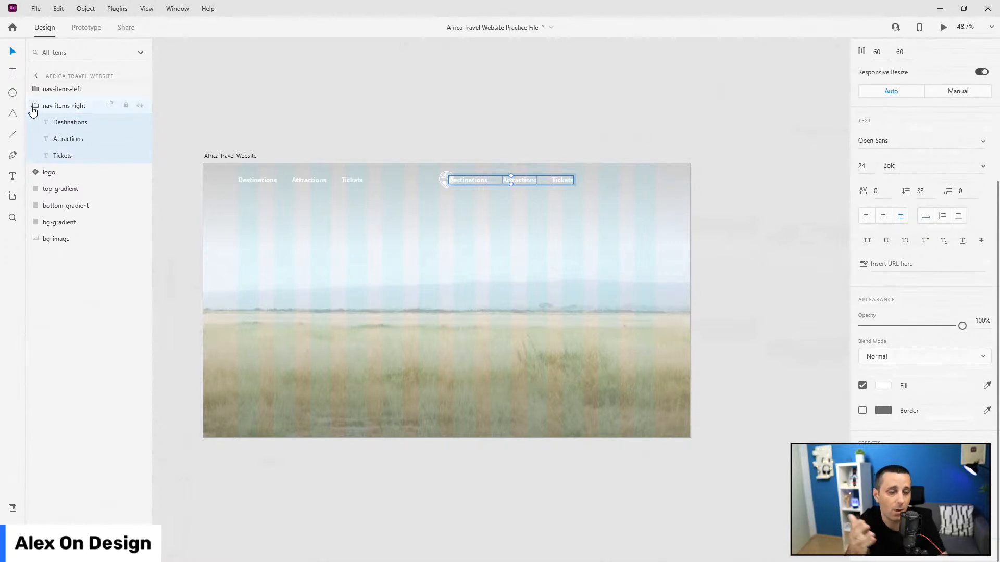
pyautogui.click(32, 110)
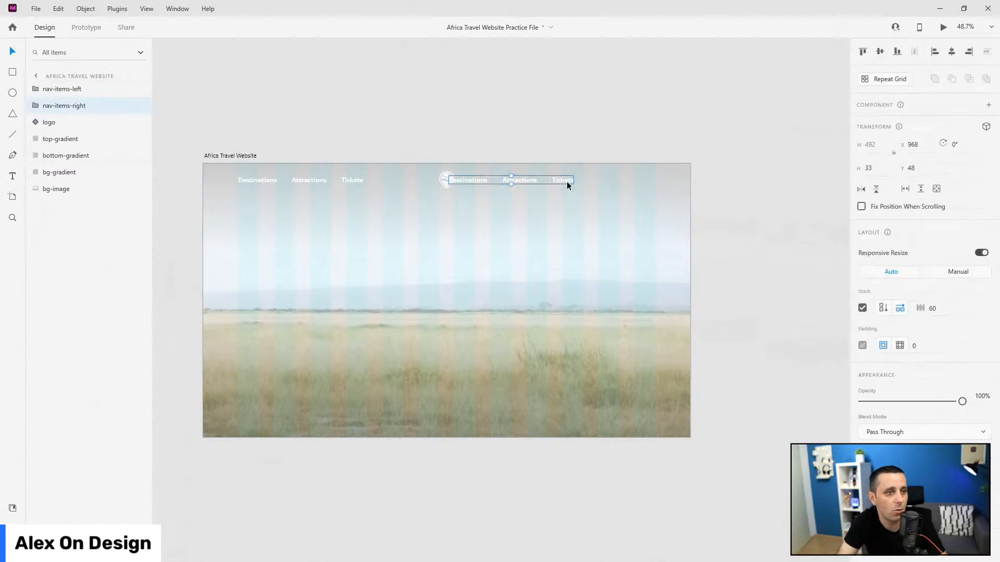
# Move nav-items-right to X 1290, Y 48 at the last grid column's right edge and change its first item's text to "Accomodation"
pyautogui.moveTo(566, 181); pyautogui.dragTo(648, 177)
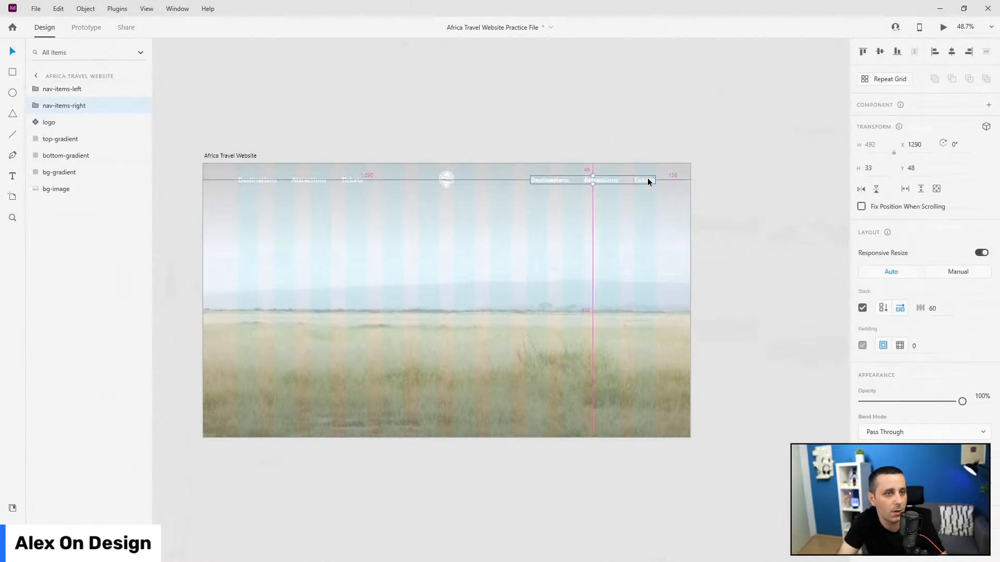
pyautogui.scroll(5, 647, 177)
pyautogui.doubleClick(418, 183)
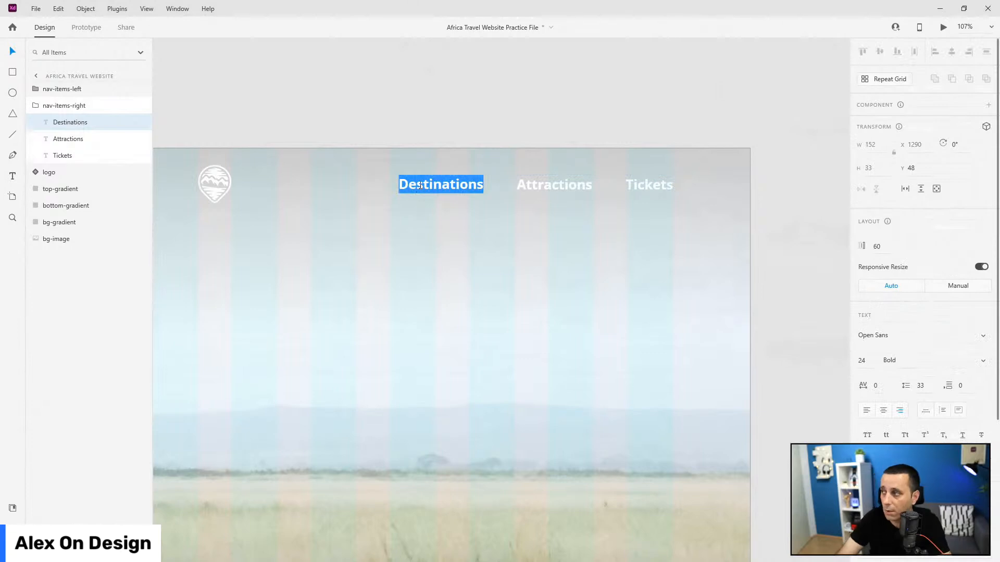
pyautogui.write('A')
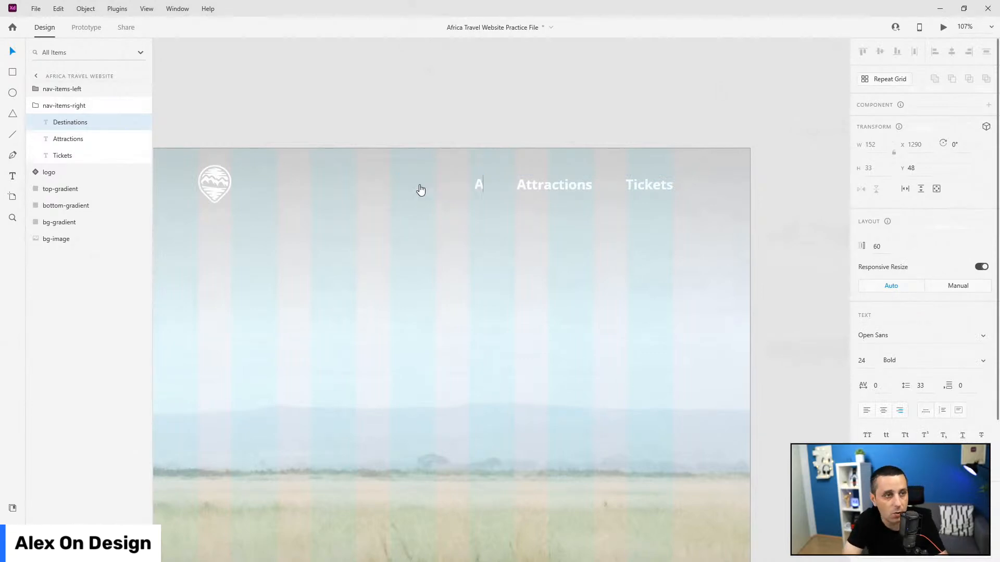
pyautogui.write('ccomo')
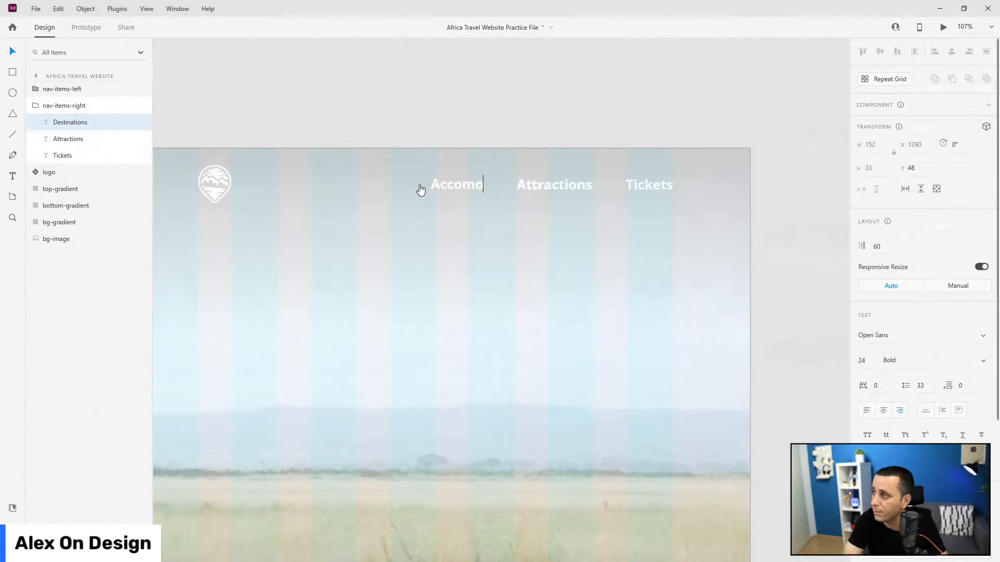
pyautogui.write('dation')
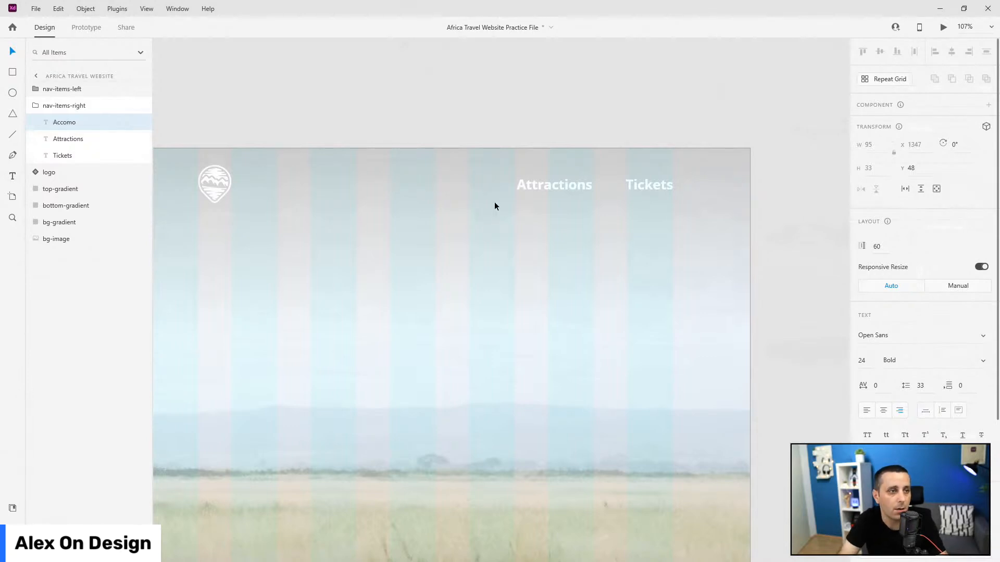
# Change the second and third items' text in nav-items-right to "Food" and "About Us"
pyautogui.doubleClick(529, 185)
pyautogui.write('Food')
pyautogui.press('Escape')
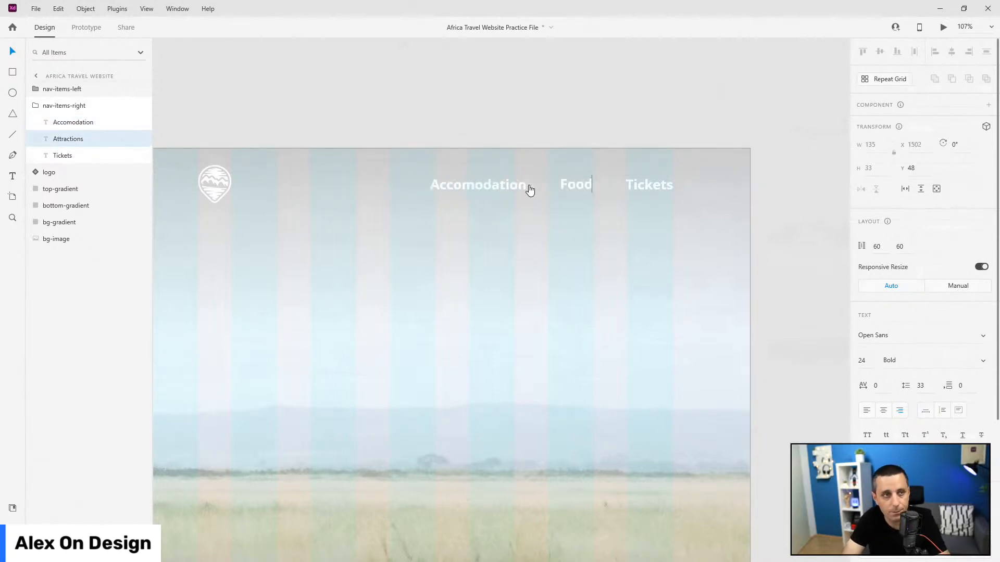
pyautogui.doubleClick(664, 189)
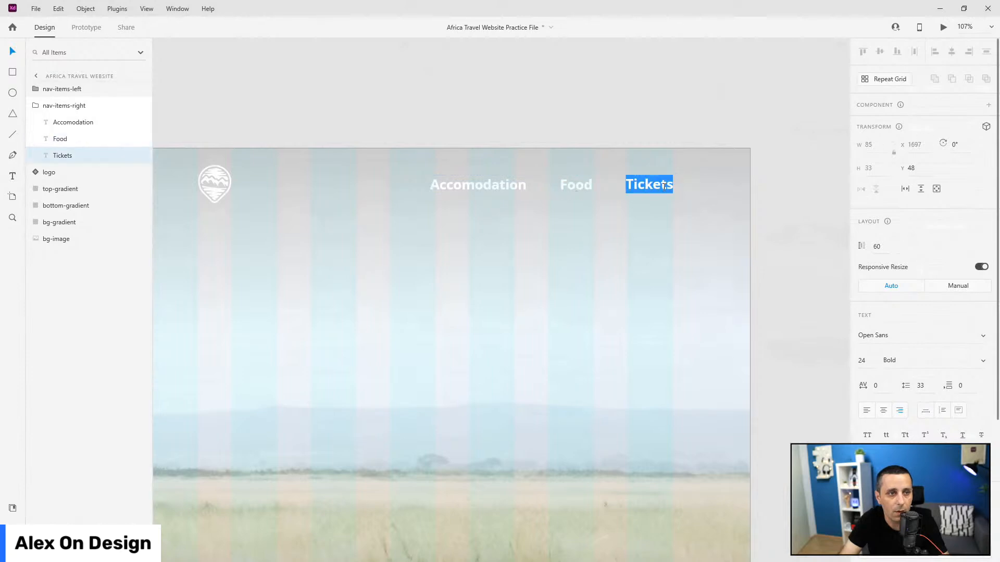
pyautogui.write('About Us')
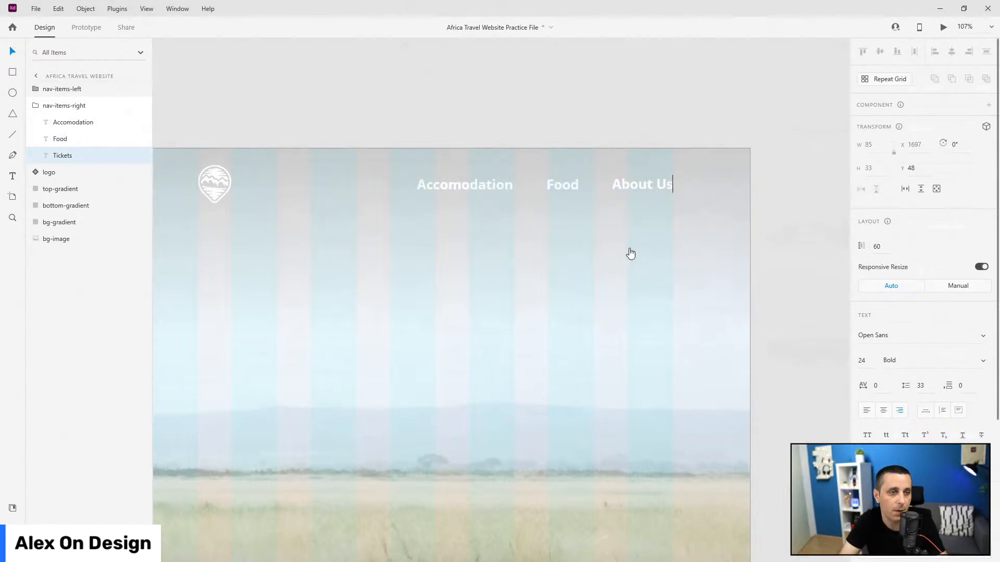
pyautogui.press('Escape')
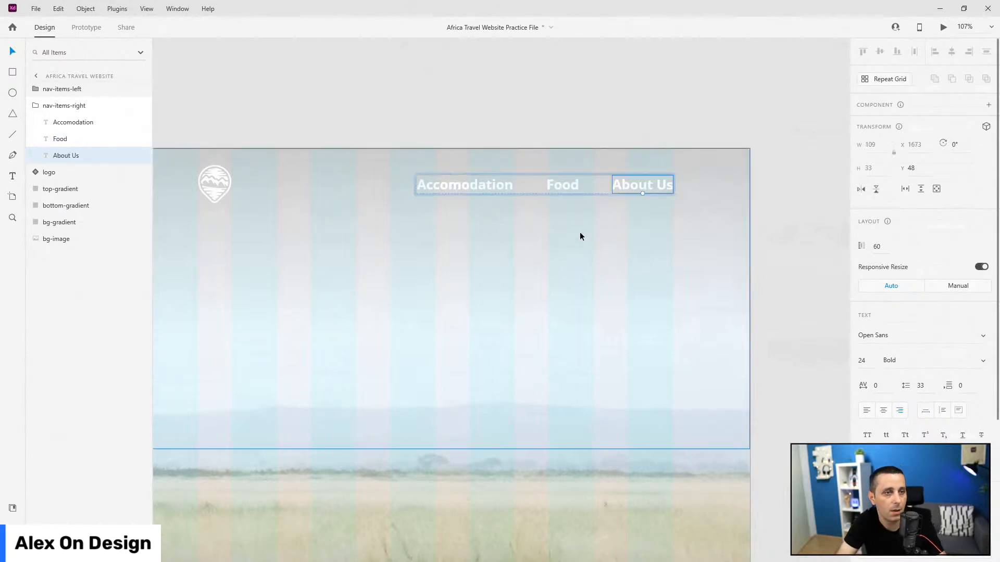
pyautogui.click(42, 105)
# Reorder the logo layer so it sits between nav-items-left and nav-items-right
pyautogui.scroll(3, 687, 177)
pyautogui.scroll(2, 691, 182)
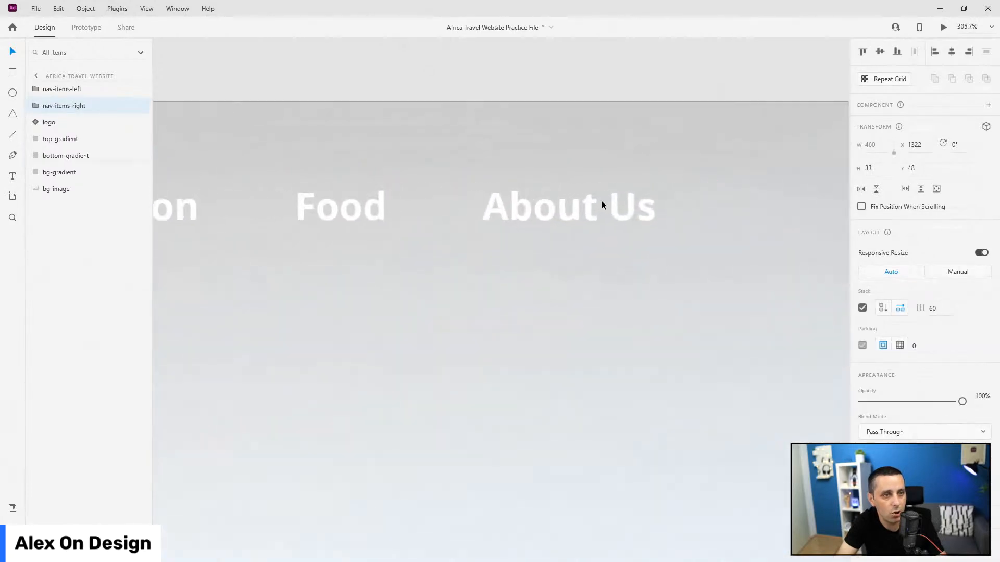
pyautogui.hscroll(1, 601, 201)
pyautogui.hotkey('ctrl', '0')
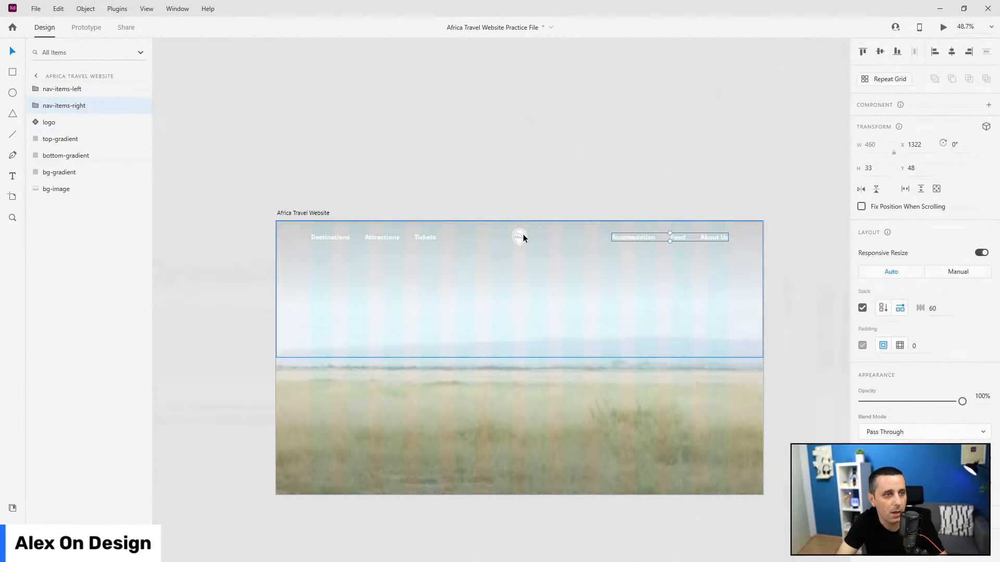
pyautogui.click(522, 233)
pyautogui.click(74, 92)
pyautogui.moveTo(72, 125); pyautogui.dragTo(56, 110)
pyautogui.hotkey('ctrl', 'z')
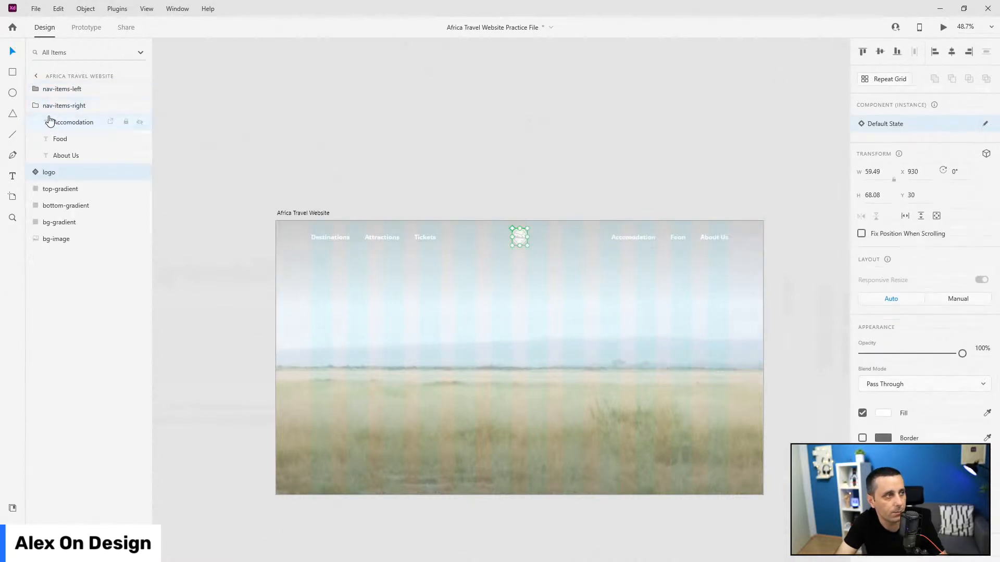
pyautogui.moveTo(49, 173); pyautogui.dragTo(40, 105)
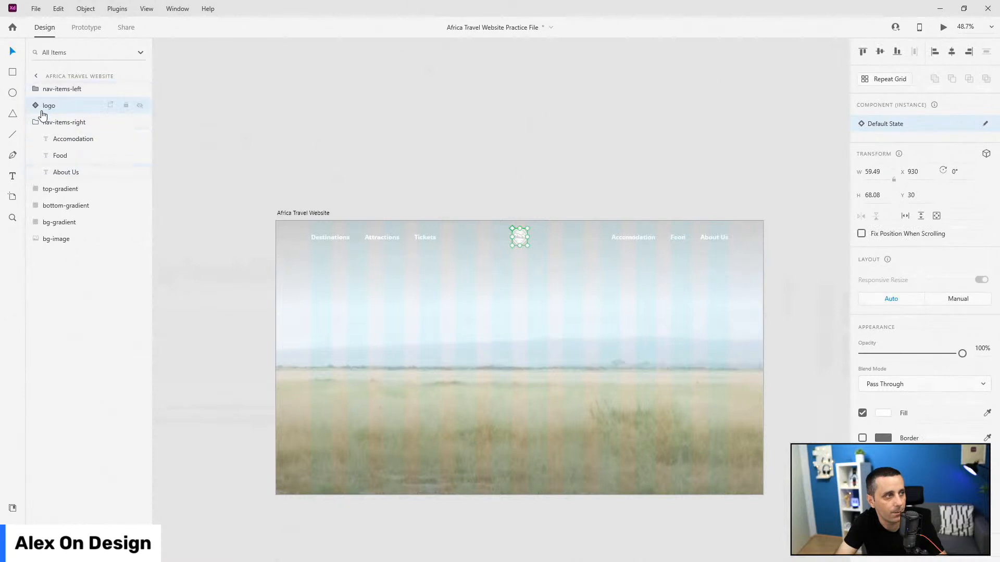
pyautogui.click(37, 122)
# Group nav-items-left, logo and nav-items-right together and rename the group as nav
pyautogui.click(45, 121)
pyautogui.keyDown('shift'); pyautogui.click(67, 89); pyautogui.keyUp('shift')
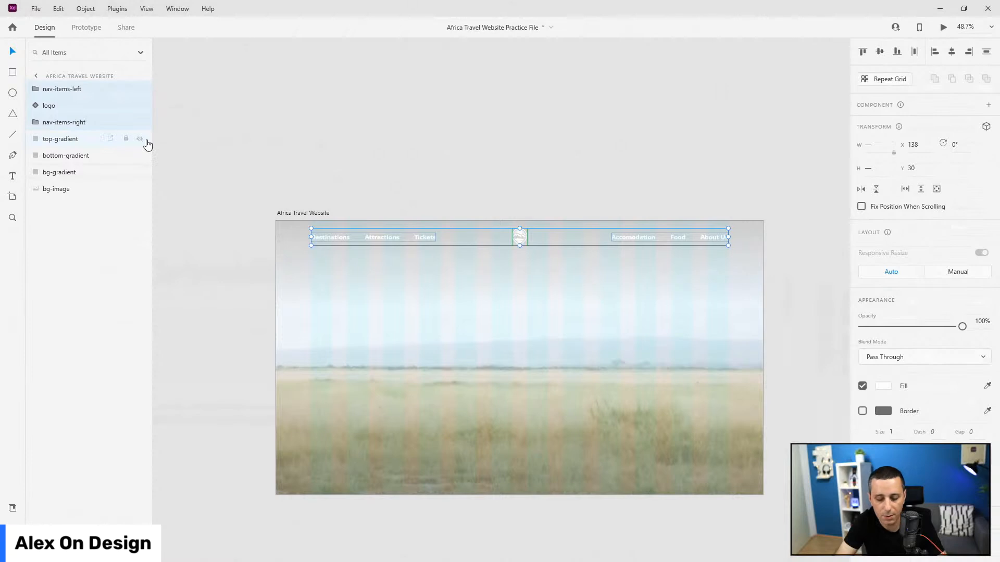
pyautogui.hotkey('ctrl', 'g')
pyautogui.doubleClick(57, 89)
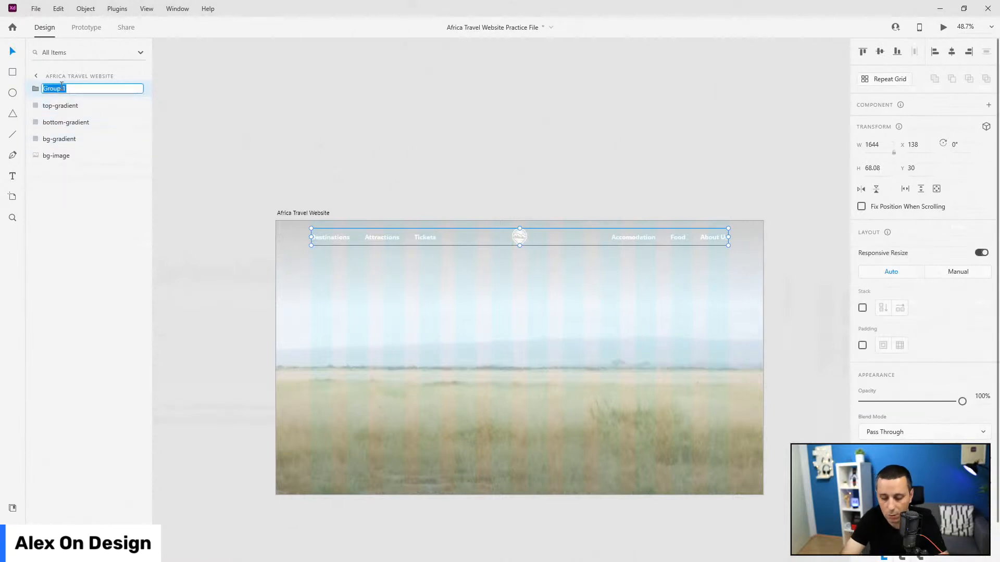
pyautogui.write('nav')
pyautogui.press('Return')
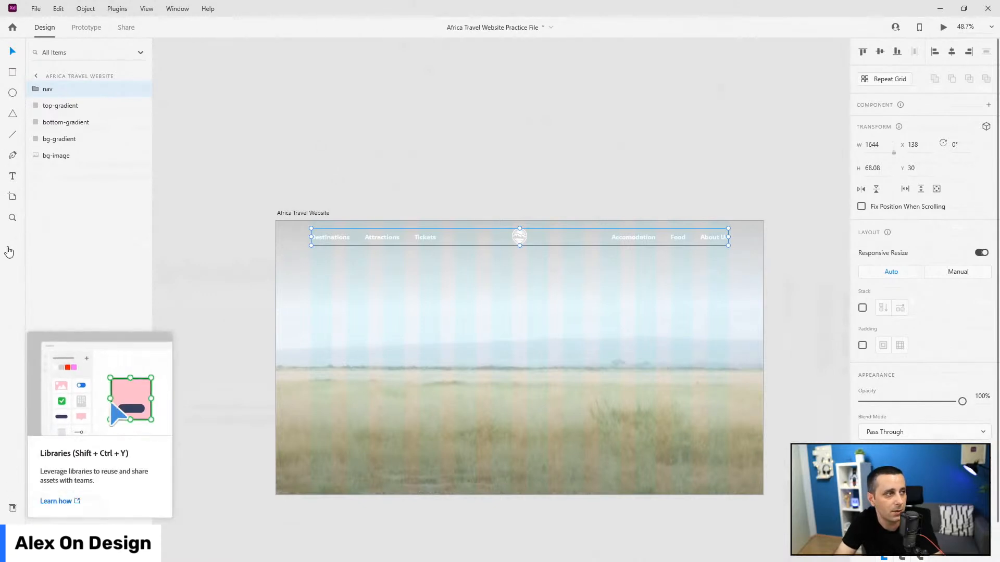
# Add the text "AFRICA" to the artboard below the left navigation items
pyautogui.click(12, 176)
pyautogui.click(379, 336)
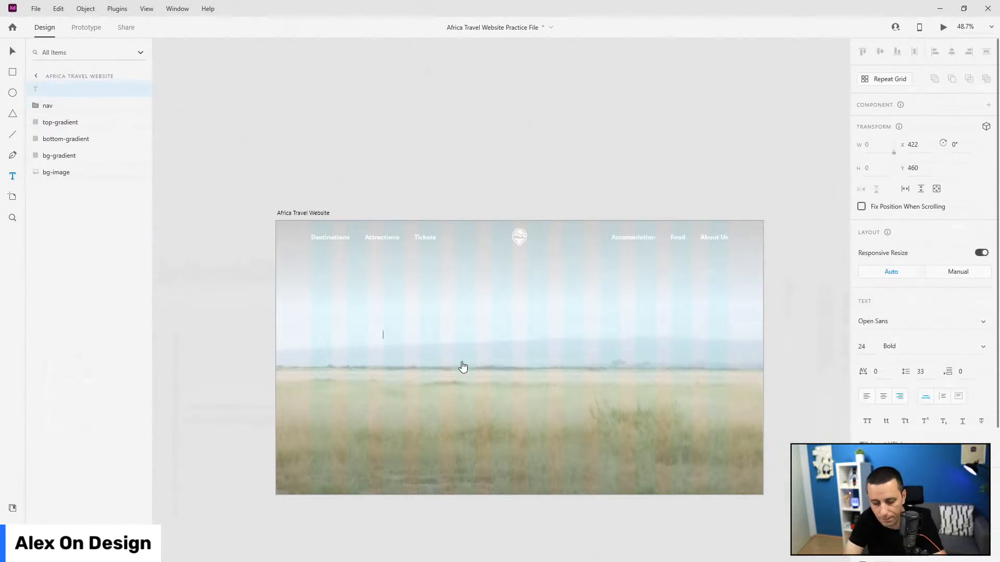
pyautogui.write('AFRICA')
pyautogui.press('Escape')
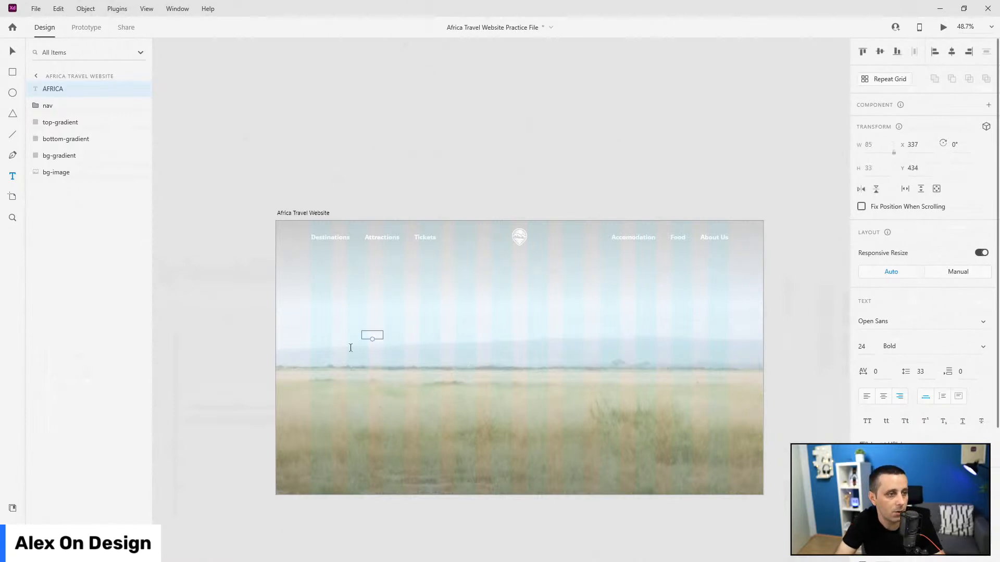
# Enlarge the AFRICA text to about size 433 and center it horizontally on the artboard at about Y 245
pyautogui.moveTo(372, 340); pyautogui.dragTo(371, 480)
pyautogui.click(951, 51)
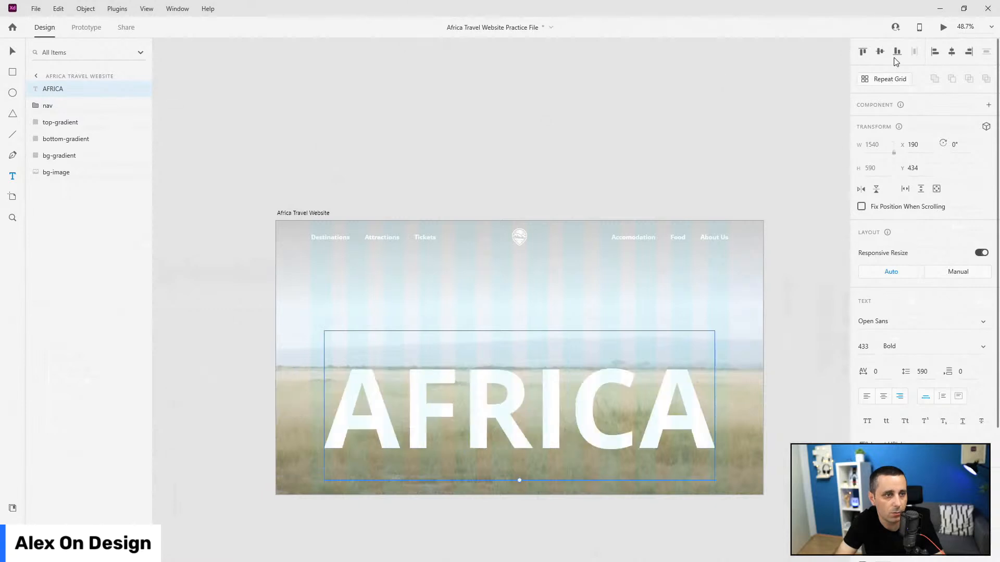
pyautogui.click(12, 50)
pyautogui.moveTo(588, 412); pyautogui.dragTo(589, 363)
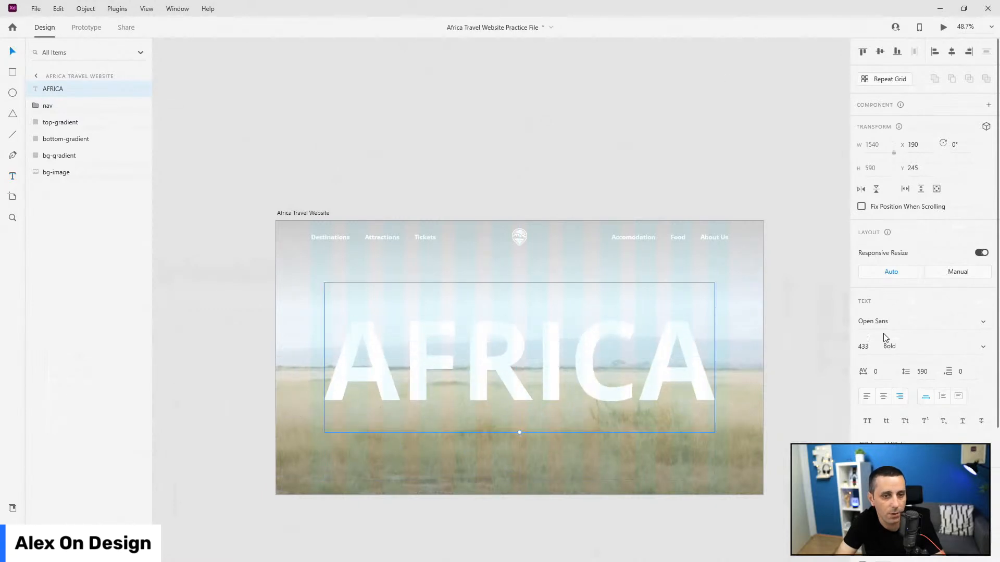
# Set the AFRICA text's font to Anton and move it back toward the artboard's center at about X 395, Y 203
pyautogui.scroll(-3, 885, 339)
pyautogui.click(982, 142)
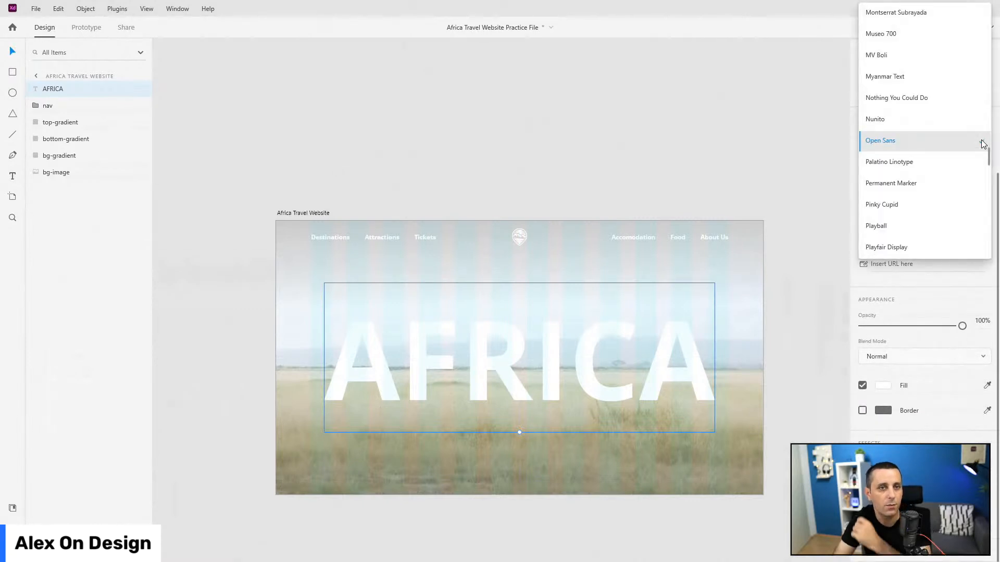
pyautogui.scroll(20, 979, 149)
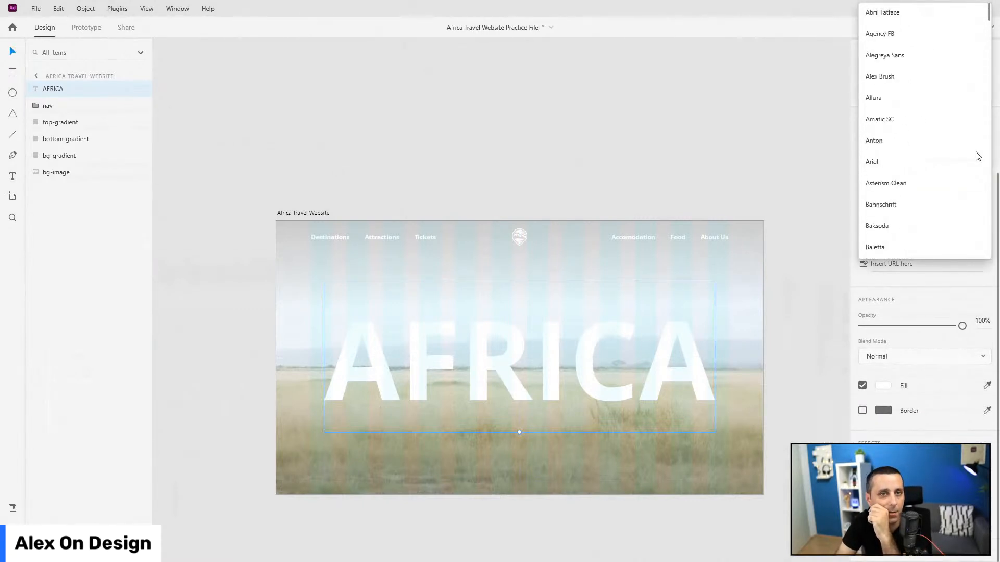
pyautogui.click(896, 148)
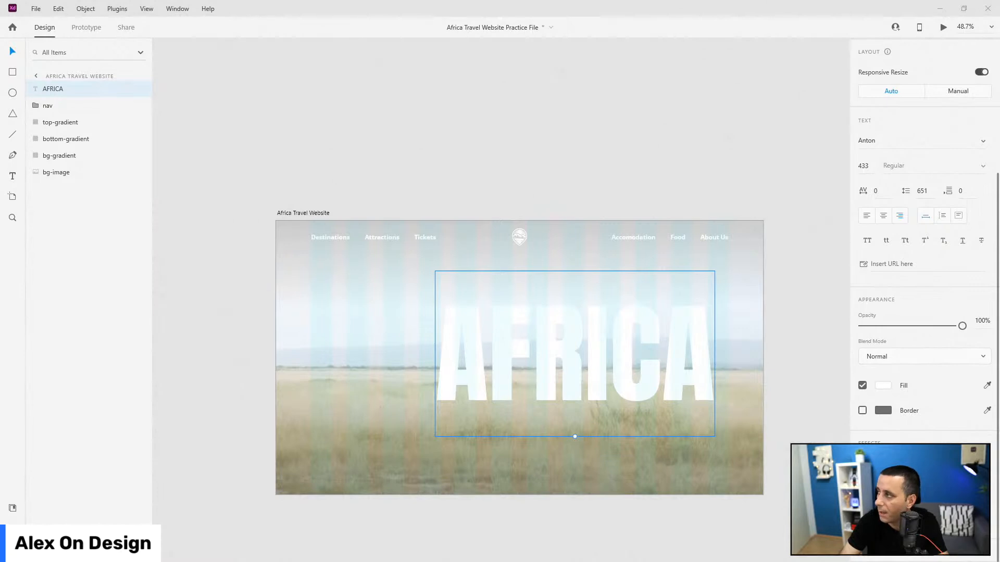
pyautogui.moveTo(603, 321); pyautogui.dragTo(539, 322)
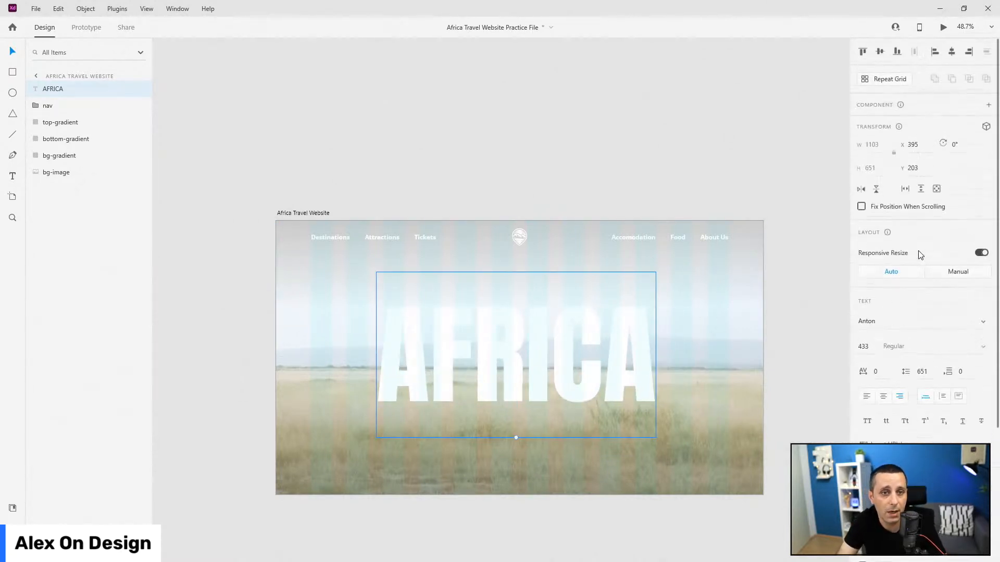
# Enlarge the AFRICA heading and set its font size to 470
pyautogui.scroll(-3, 920, 254)
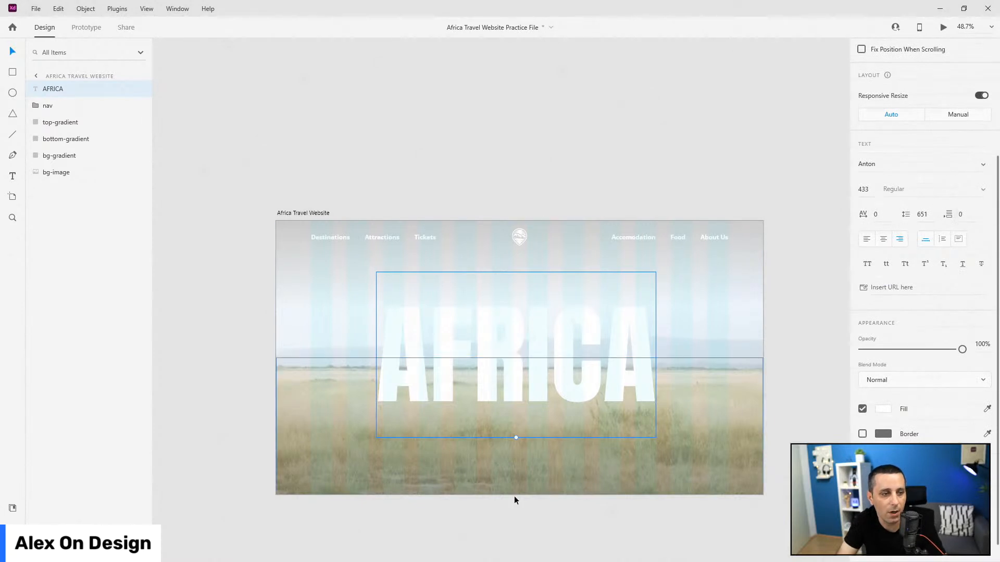
pyautogui.moveTo(516, 436); pyautogui.dragTo(520, 456)
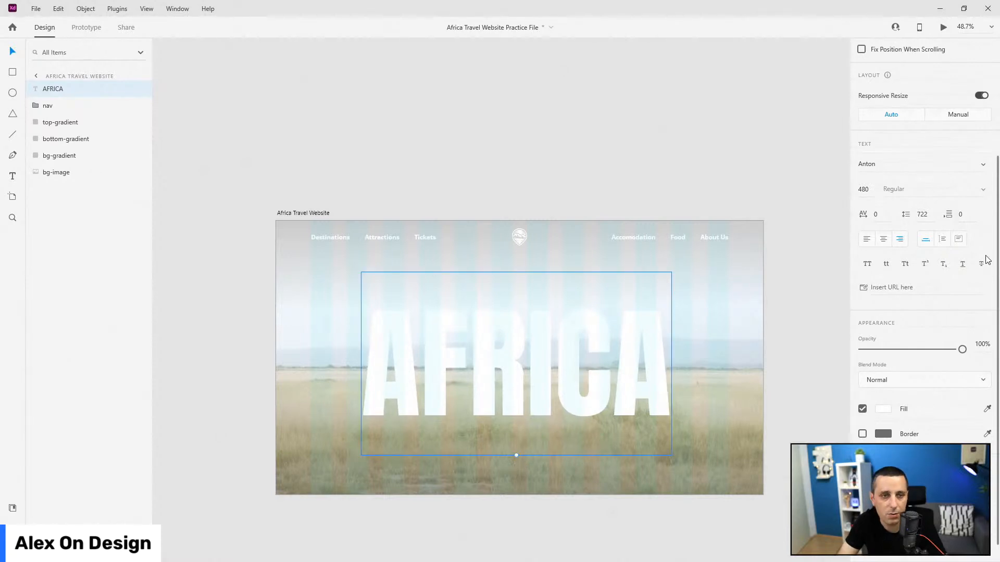
pyautogui.click(865, 189)
pyautogui.write('470')
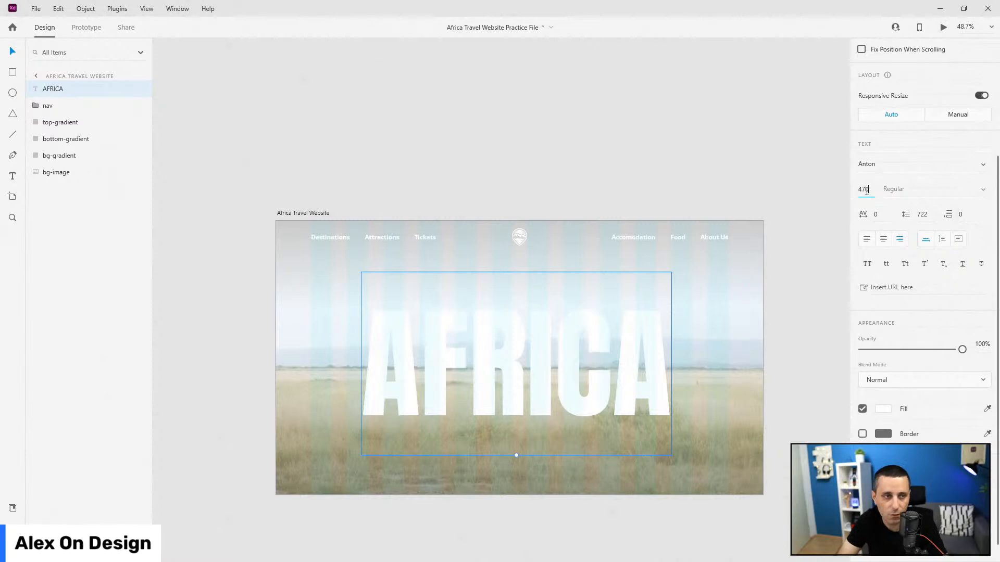
pyautogui.press('Return')
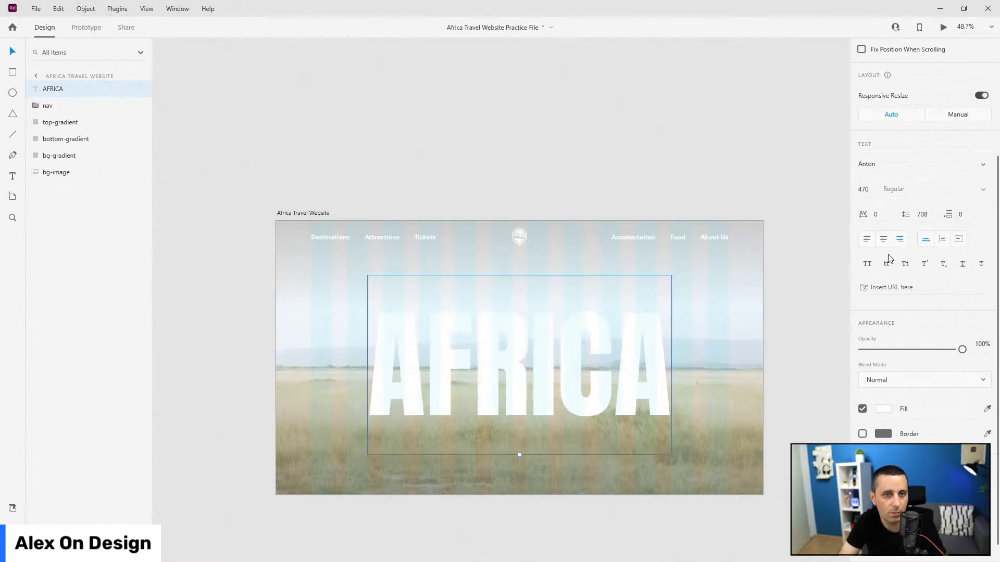
# Center-align the AFRICA heading's text and move it up to X 361, Y 186
pyautogui.click(883, 239)
pyautogui.scroll(3, 937, 60)
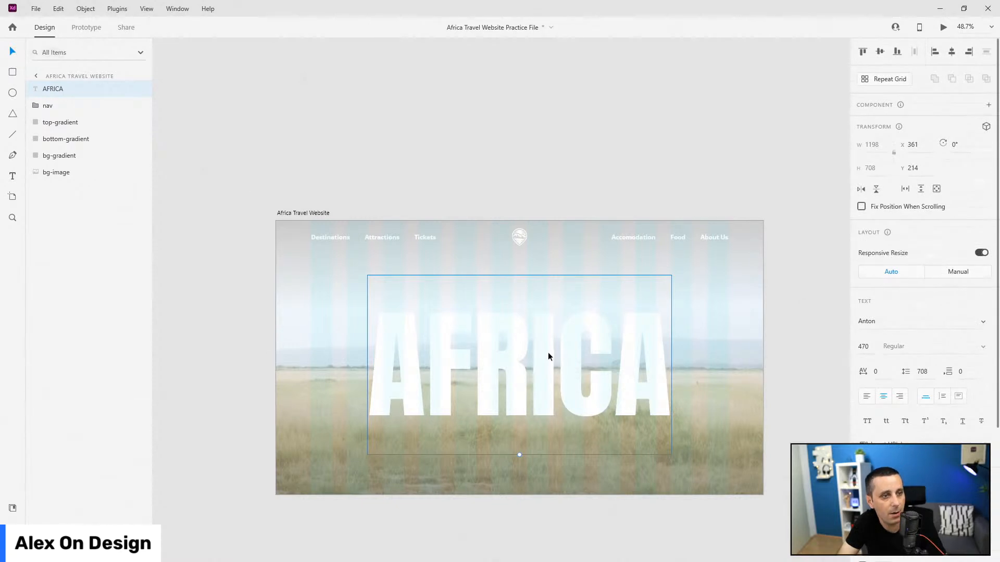
pyautogui.moveTo(564, 348); pyautogui.dragTo(563, 341)
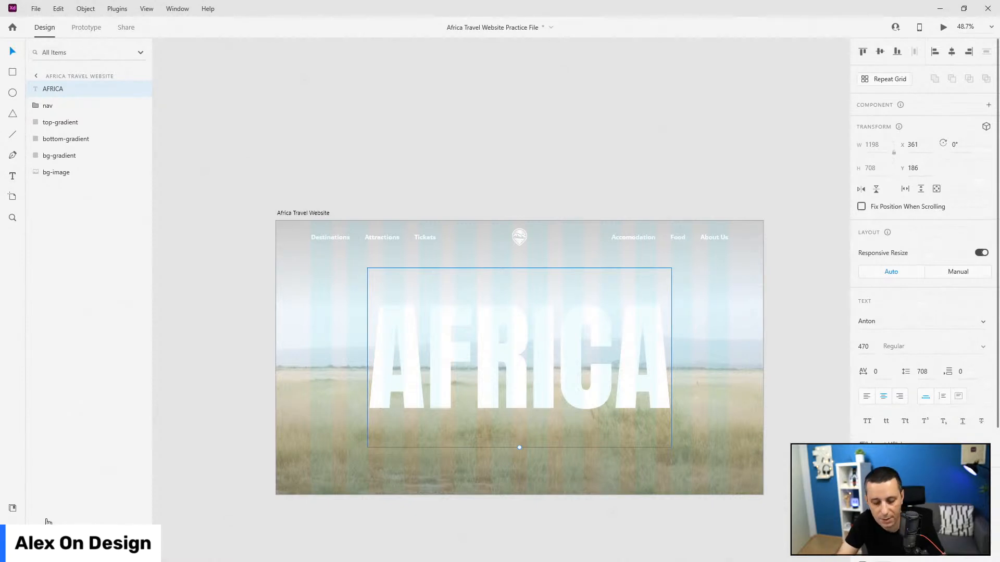
# Add the text "Explore" at the first grid column and apply the Playfair Display — 80pt character style to it
pyautogui.press('t')
pyautogui.click(312, 314)
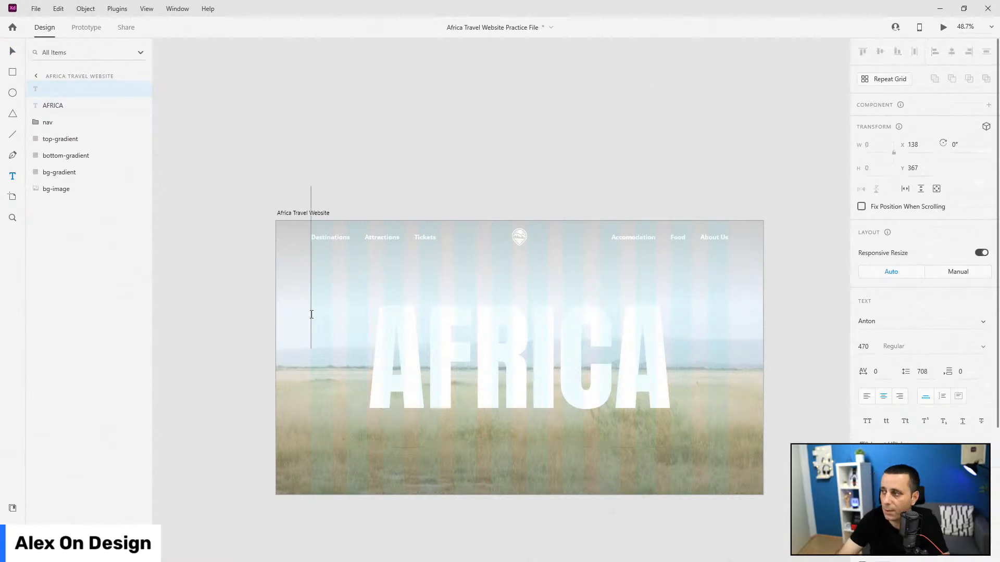
pyautogui.write('Explore')
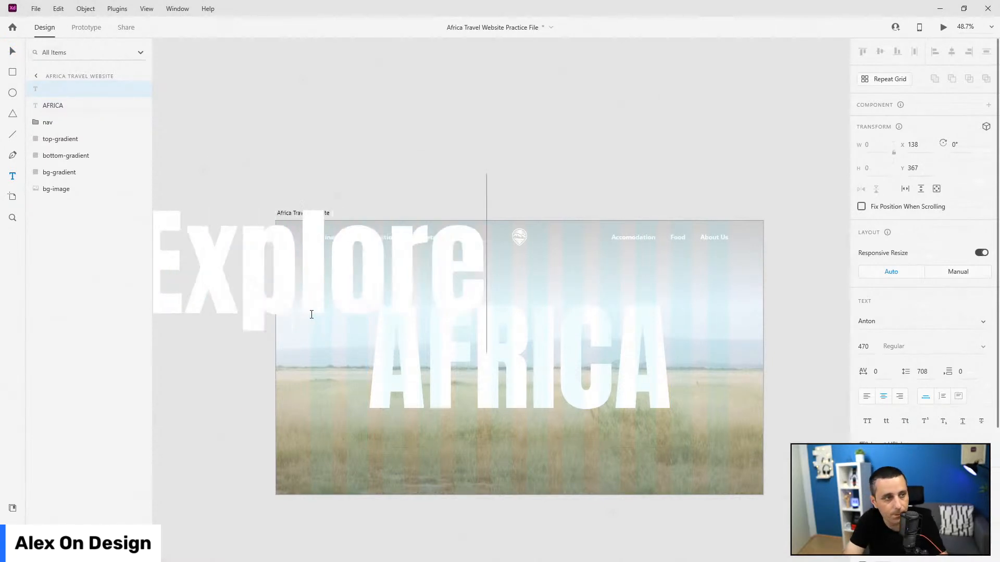
pyautogui.click(11, 508)
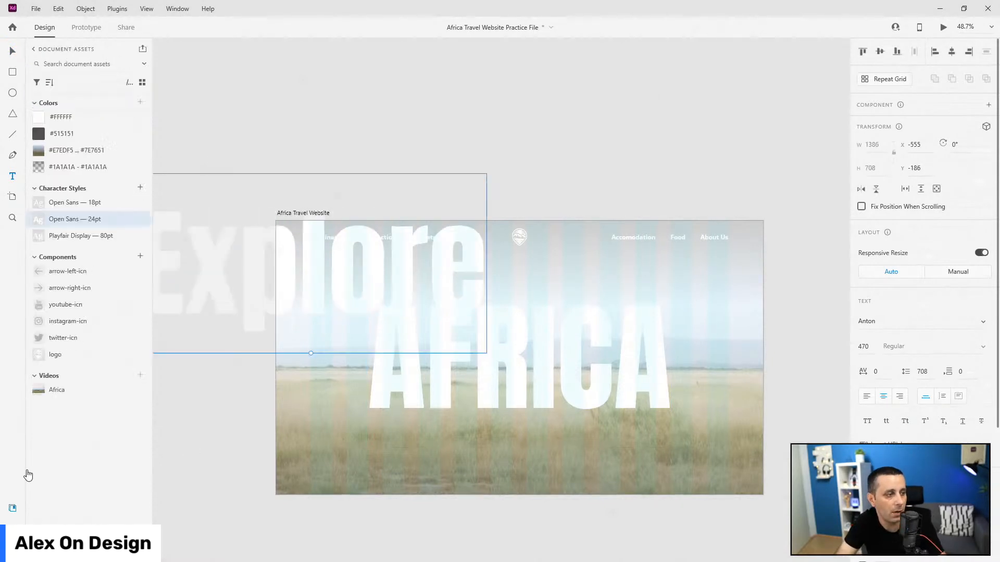
pyautogui.click(79, 234)
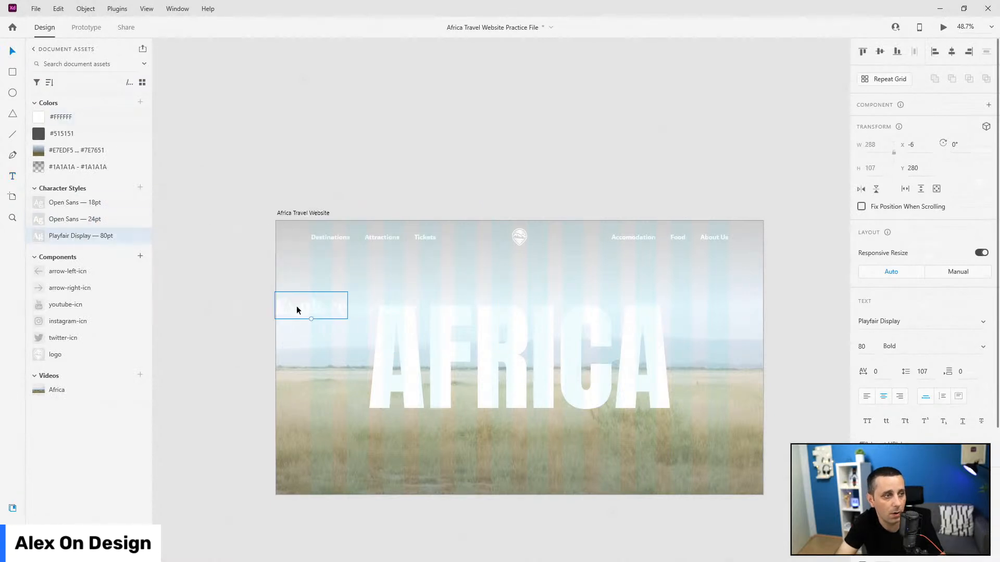
# Move the Explore text above the AFRICA heading and extend it to read "Explore The Beautiful"
pyautogui.moveTo(297, 307); pyautogui.dragTo(414, 273)
pyautogui.doubleClick(444, 282)
pyautogui.press('Right')
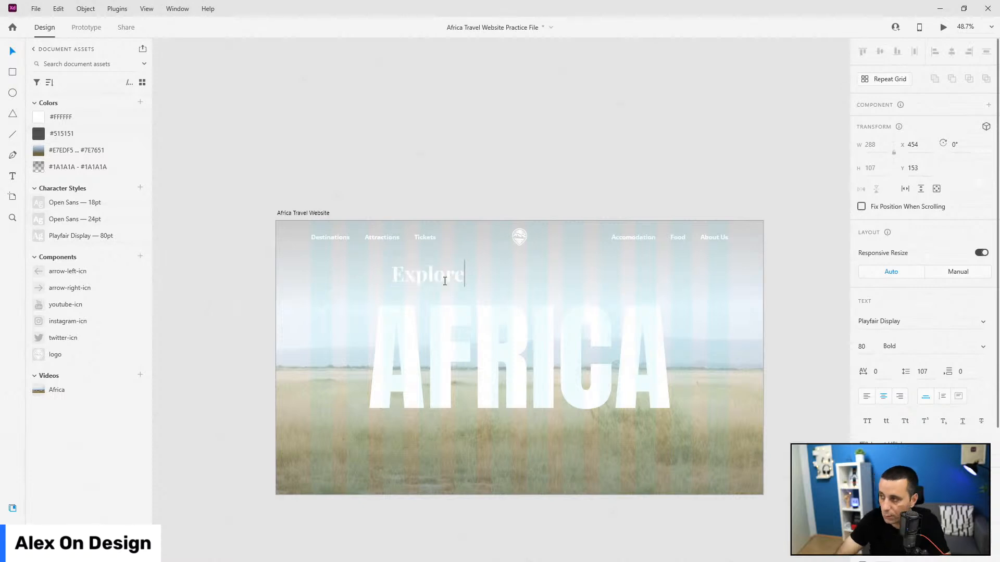
pyautogui.write('The B')
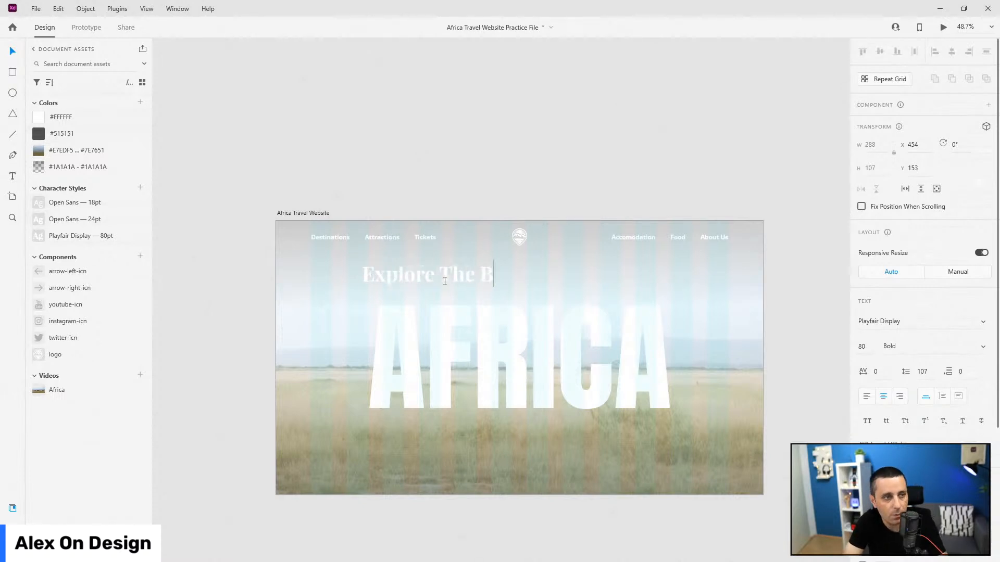
pyautogui.write('eautiful')
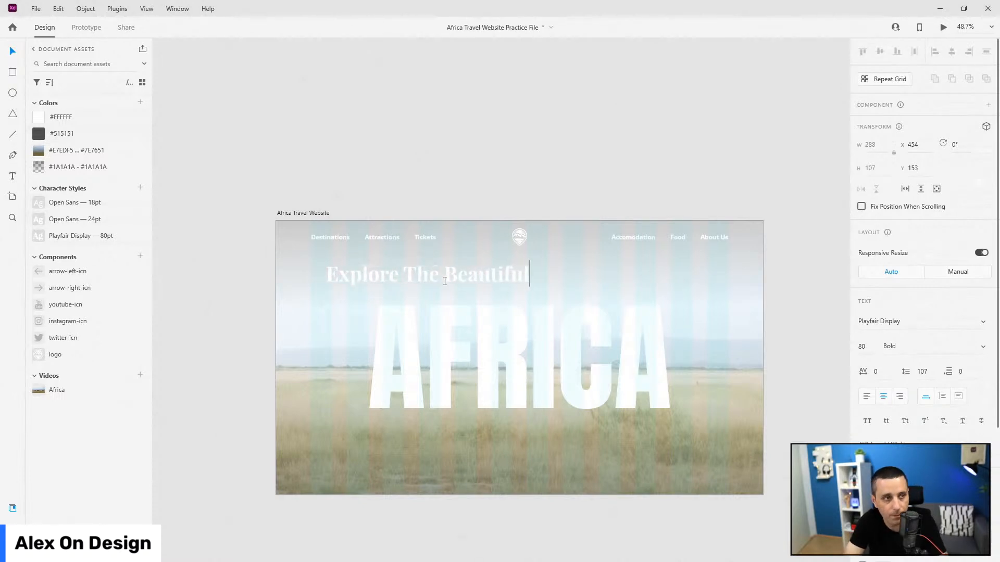
pyautogui.press('Escape')
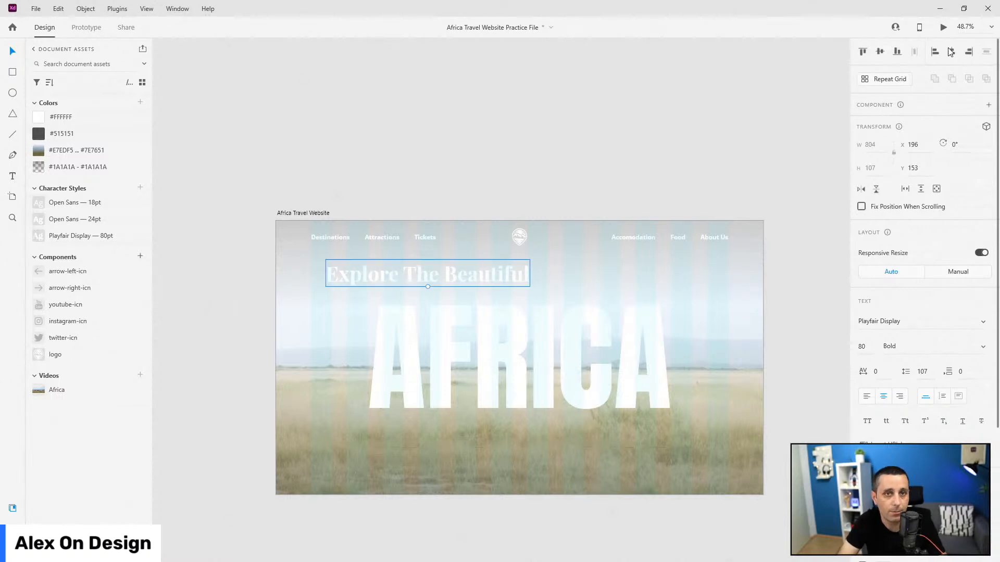
# Center the "Explore The Beautiful" tagline horizontally on the artboard and move it down to Y 179, closer to the AFRICA heading
pyautogui.click(951, 52)
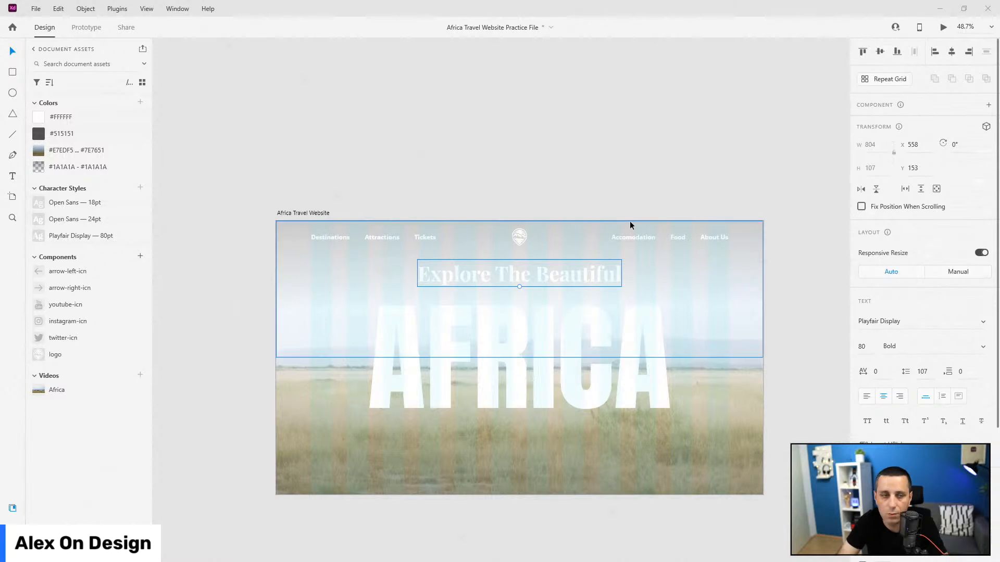
pyautogui.scroll(5, 522, 266)
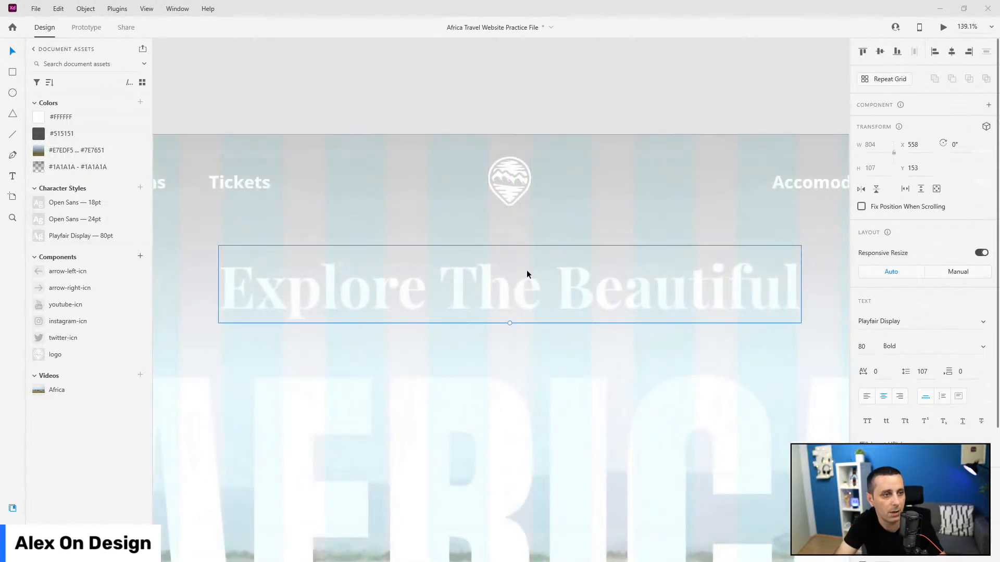
pyautogui.moveTo(527, 272); pyautogui.dragTo(526, 295)
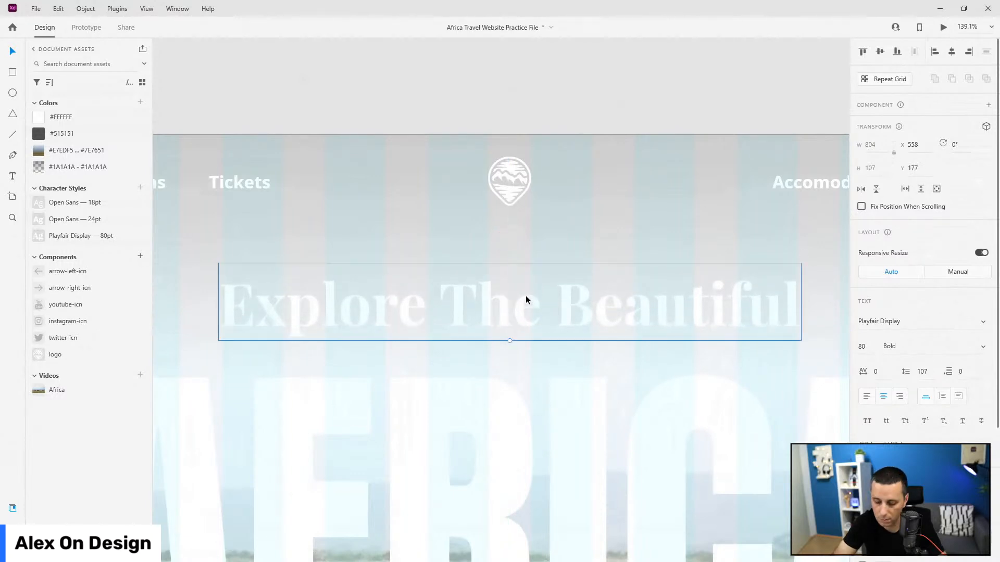
pyautogui.press('Down')
pyautogui.press('Down')
pyautogui.scroll(-5, 678, 246)
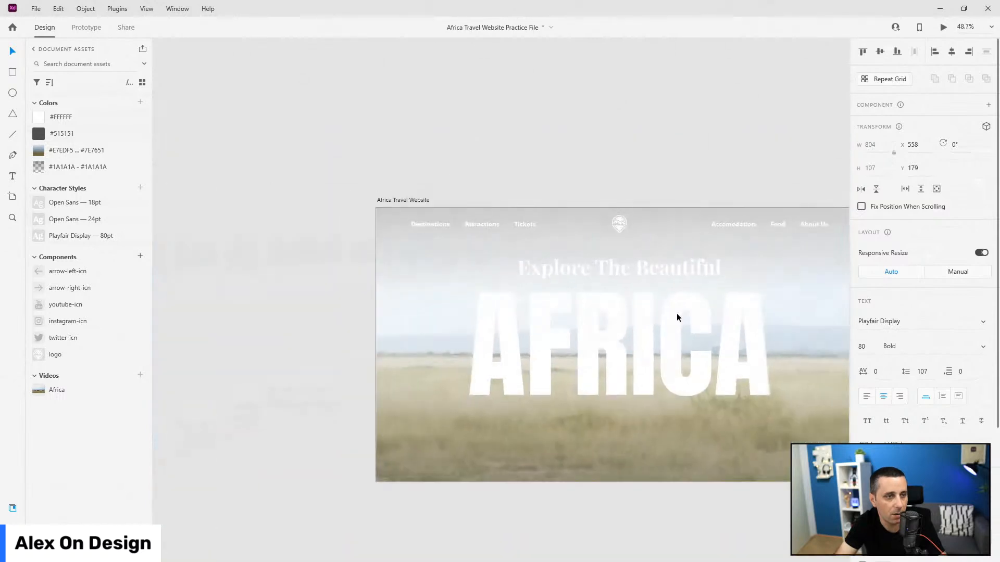
# Nudge the AFRICA heading vertically to Y 200 beneath the tagline
pyautogui.click(677, 318)
pyautogui.press('Up')
pyautogui.press('Up')
pyautogui.press('Up')
pyautogui.press('Up')
pyautogui.press('Up')
pyautogui.press('Up')
pyautogui.press('Up')
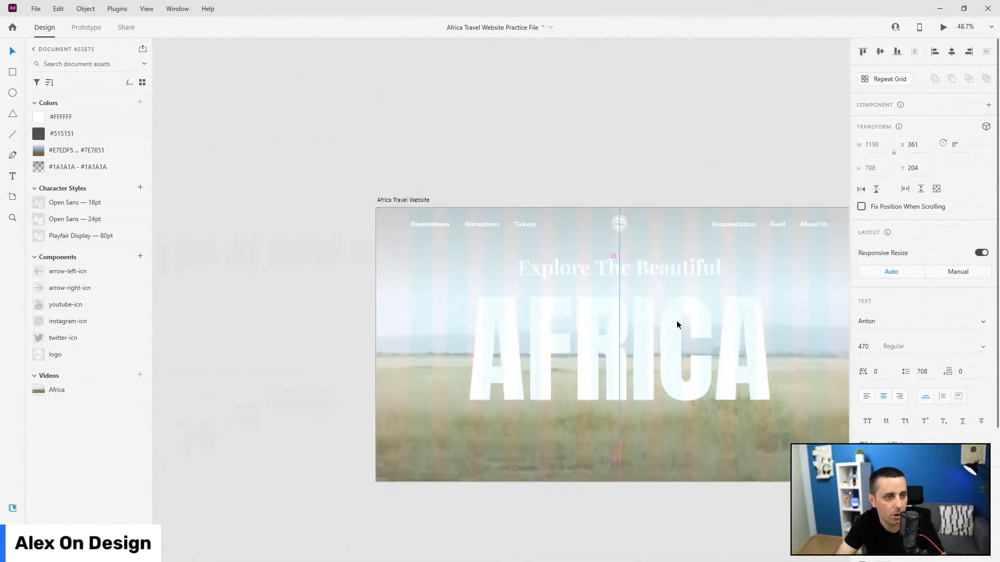
pyautogui.scroll(-1, 344, 355)
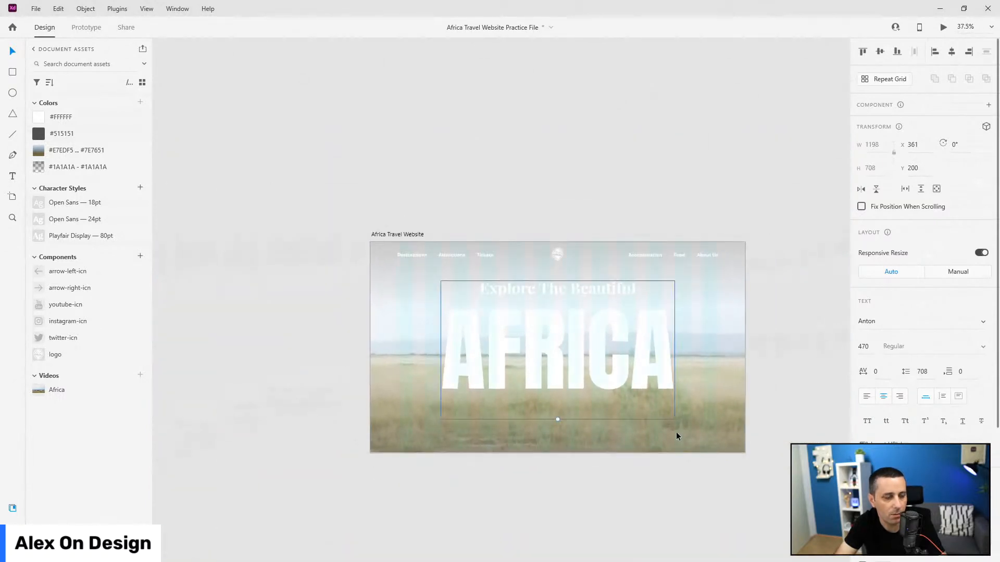
pyautogui.scroll(1, 677, 436)
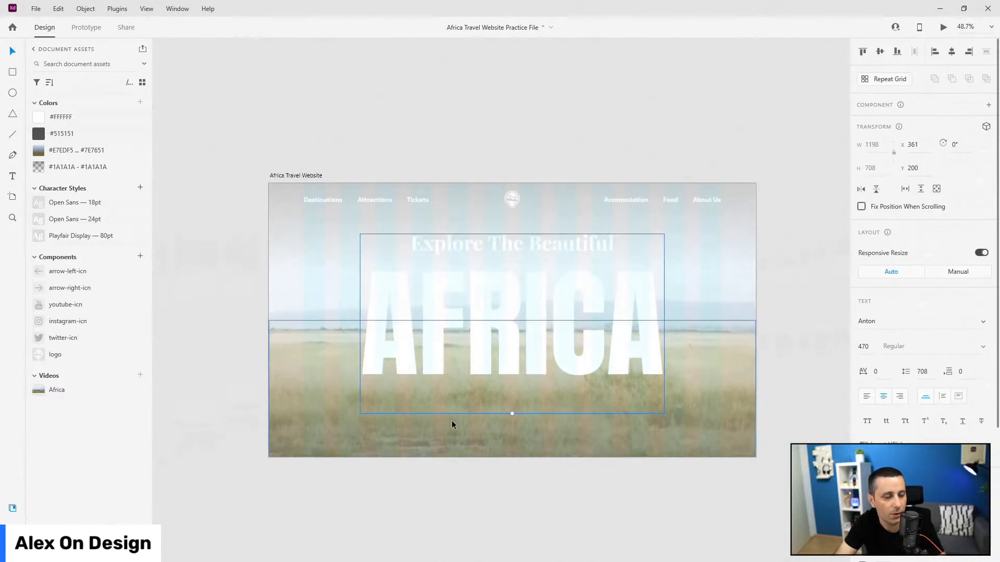
pyautogui.press('Escape')
pyautogui.scroll(2, 518, 367)
pyautogui.click(520, 368)
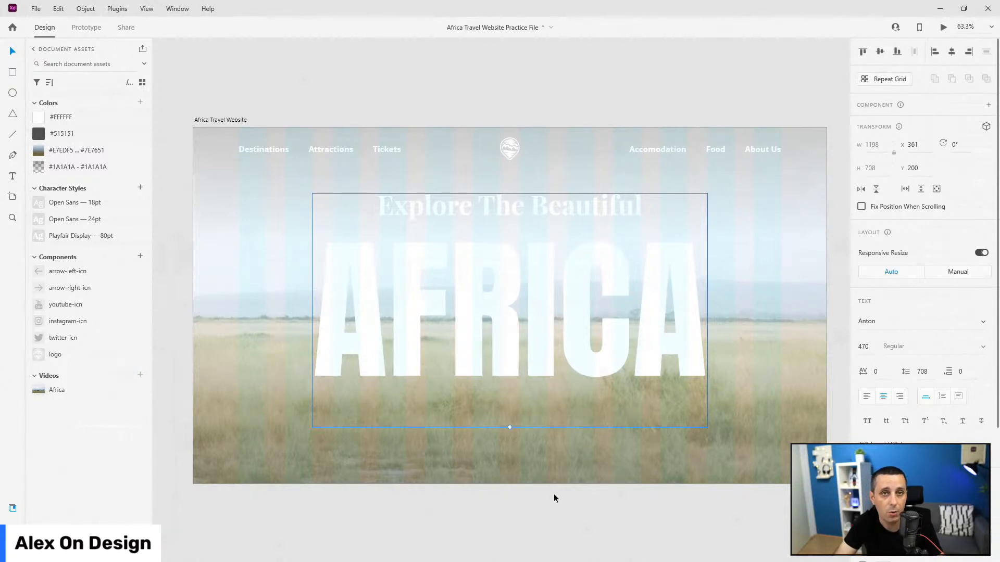
# Place the Africa video asset over the artboard at X 0, Y 0 and set it to play automatically
pyautogui.click(56, 389)
pyautogui.scroll(-2, 373, 362)
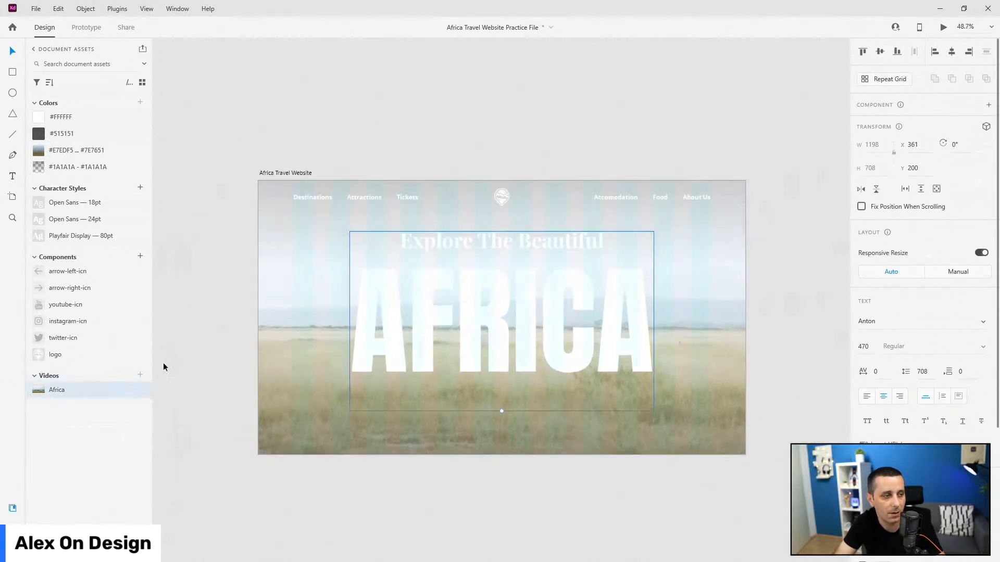
pyautogui.moveTo(164, 367); pyautogui.dragTo(241, 307)
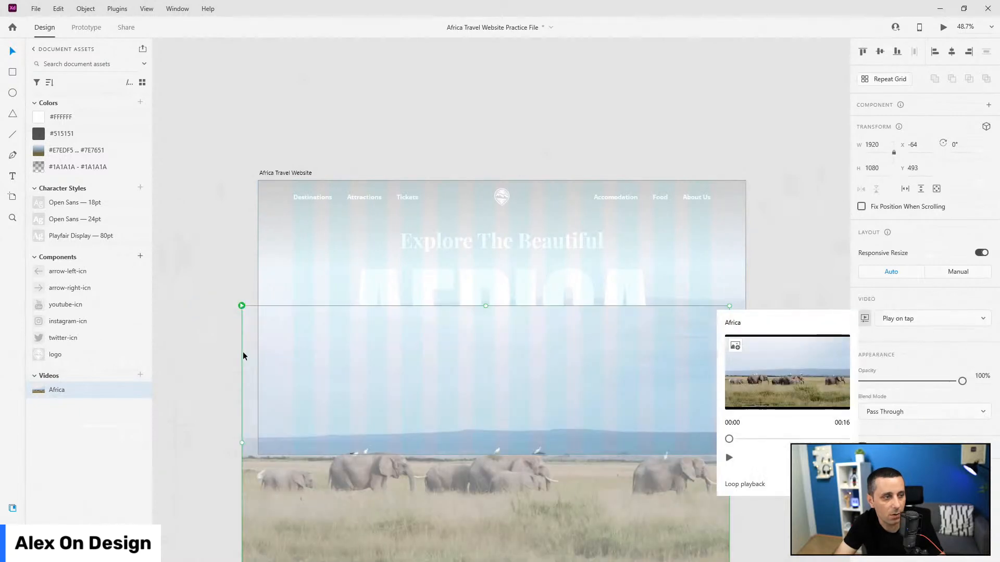
pyautogui.moveTo(243, 356); pyautogui.dragTo(262, 229)
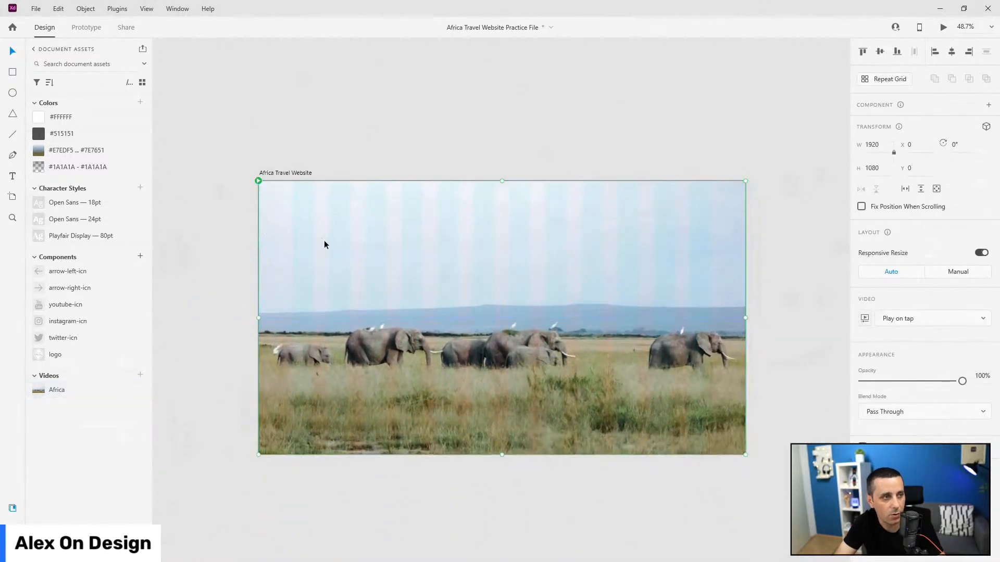
pyautogui.click(927, 319)
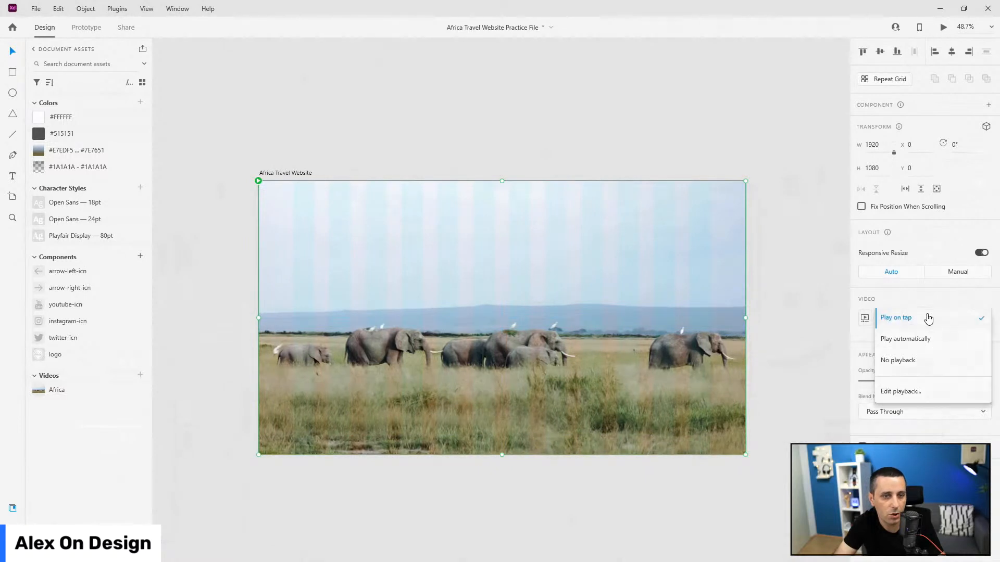
pyautogui.click(927, 343)
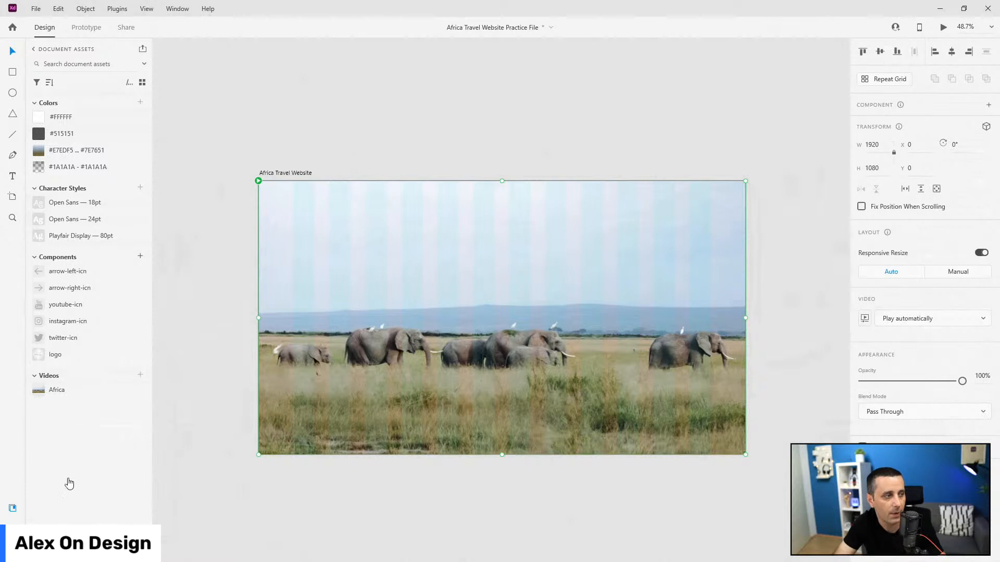
# Reorder the layers so the Africa video lies directly below the AFRICA text and the tagline lies below the nav group
pyautogui.hotkey('ctrl', 'y')
pyautogui.moveTo(65, 86); pyautogui.dragTo(71, 150)
pyautogui.keyDown('shift'); pyautogui.click(75, 107); pyautogui.keyUp('shift')
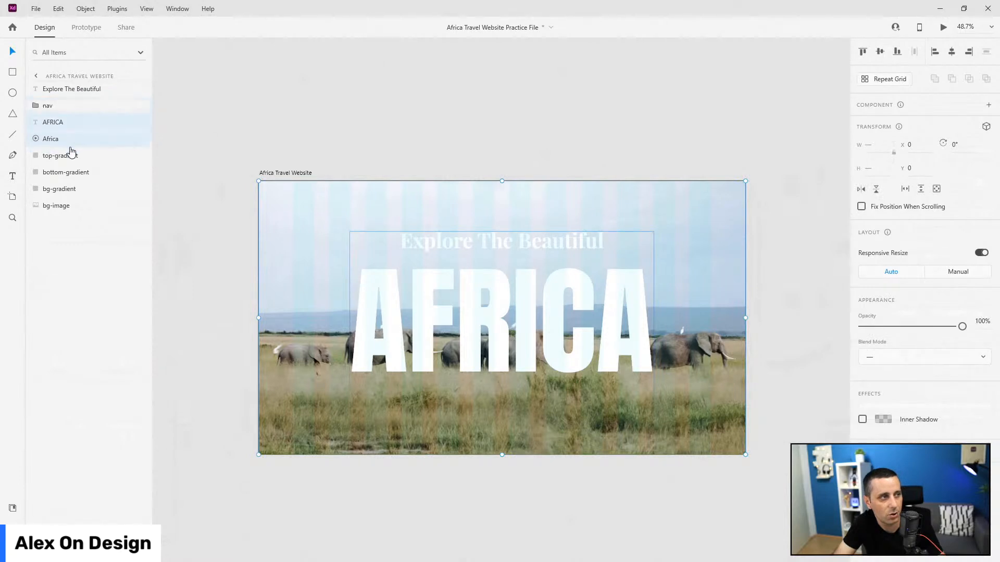
pyautogui.moveTo(72, 89); pyautogui.dragTo(74, 116)
pyautogui.click(45, 89)
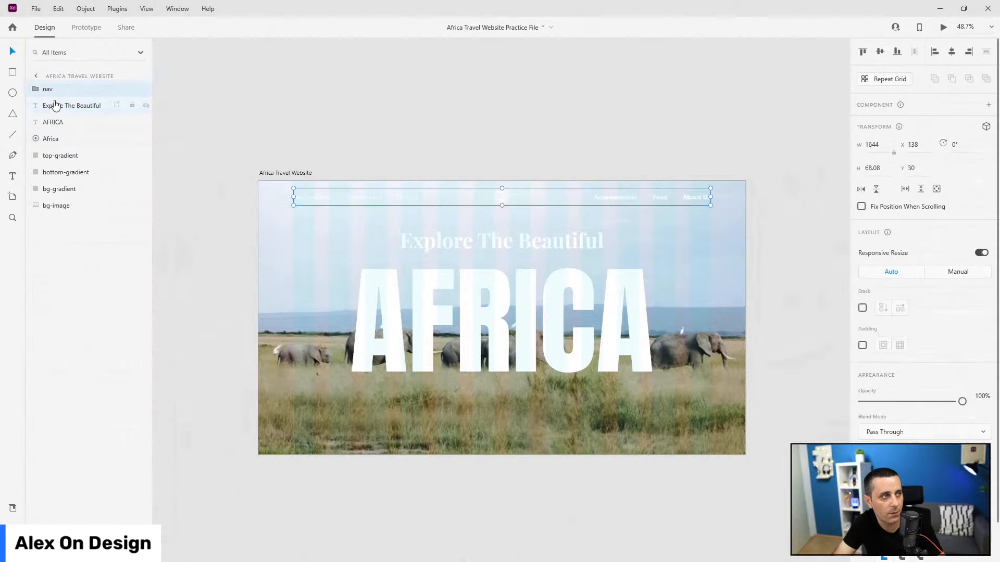
pyautogui.click(61, 107)
pyautogui.click(61, 123)
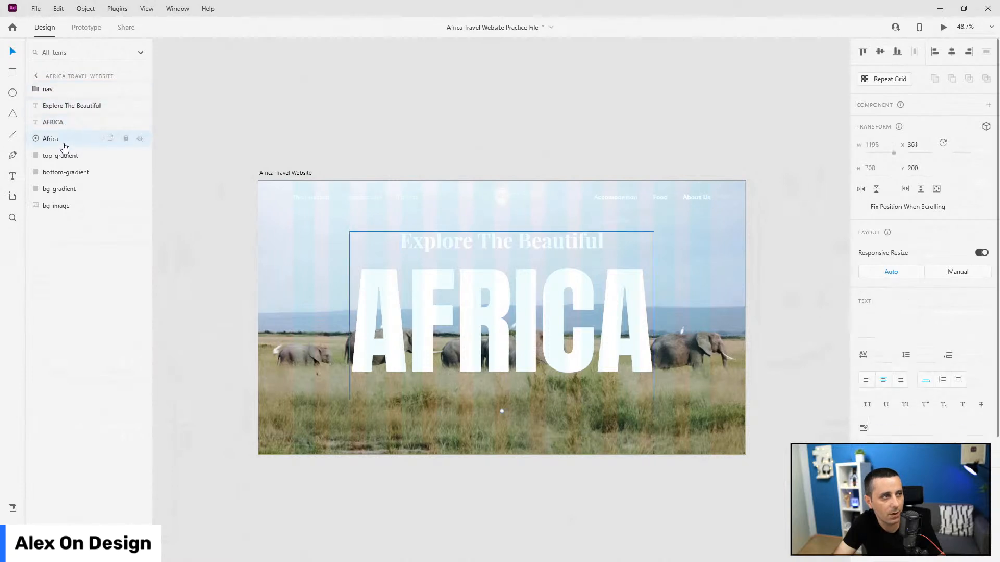
pyautogui.click(62, 139)
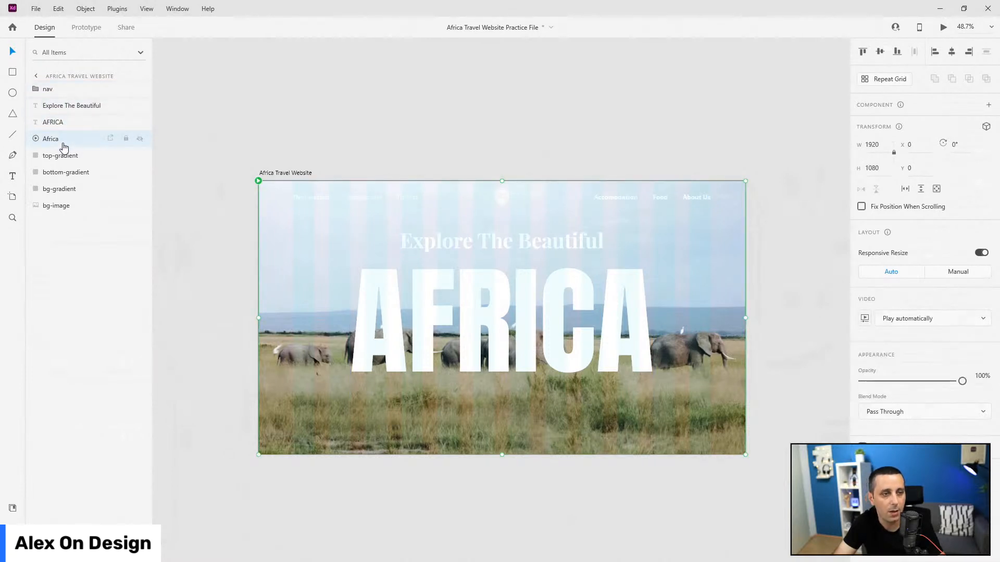
# Try to mask the Africa video with the editable AFRICA text
pyautogui.click(66, 124)
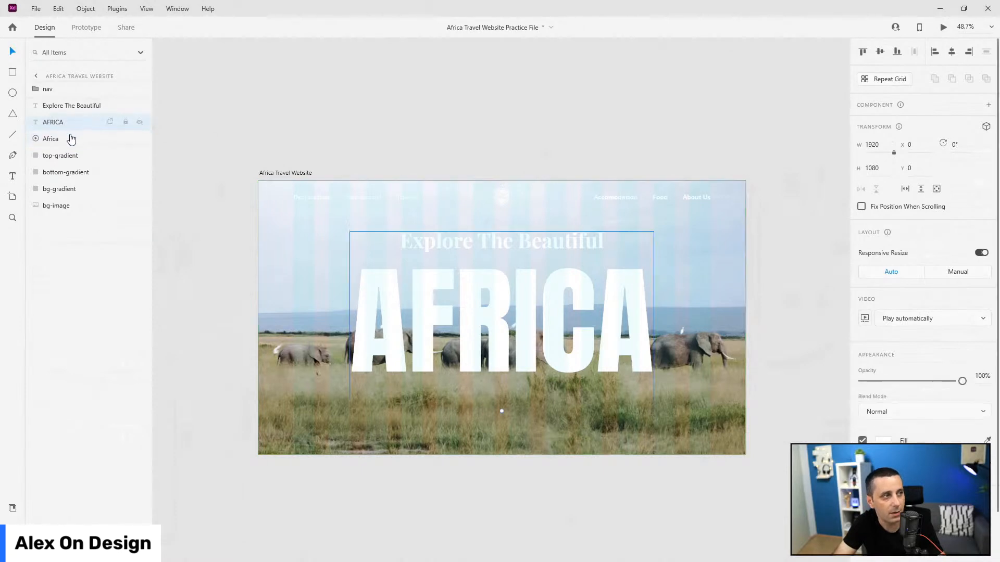
pyautogui.keyDown('shift'); pyautogui.click(72, 143); pyautogui.keyUp('shift')
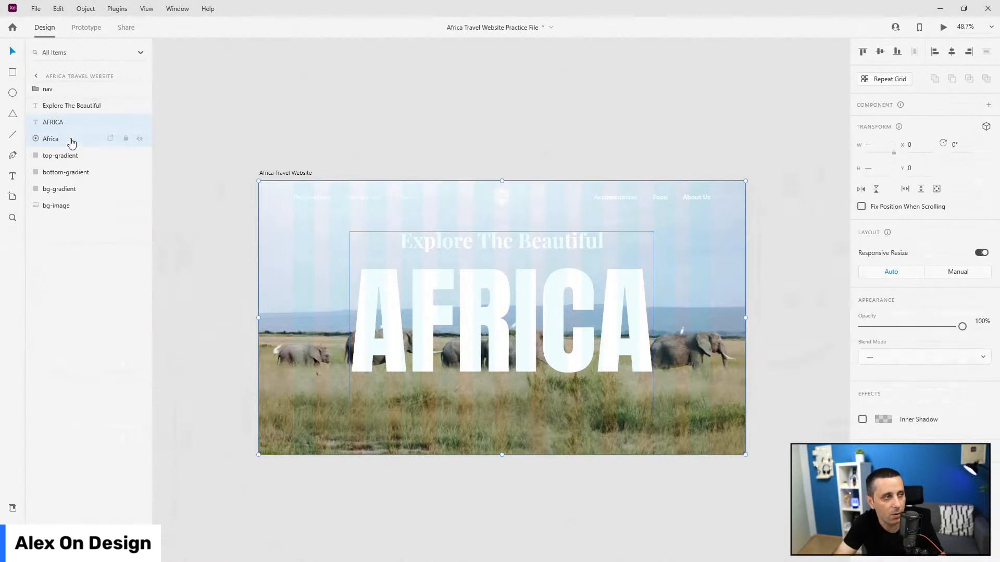
pyautogui.rightClick(70, 139)
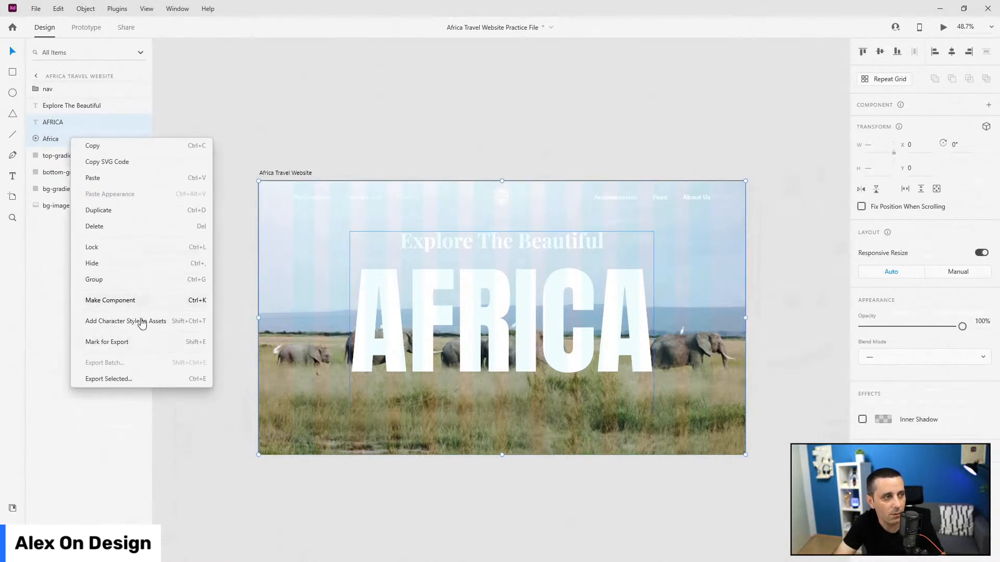
pyautogui.click(63, 125)
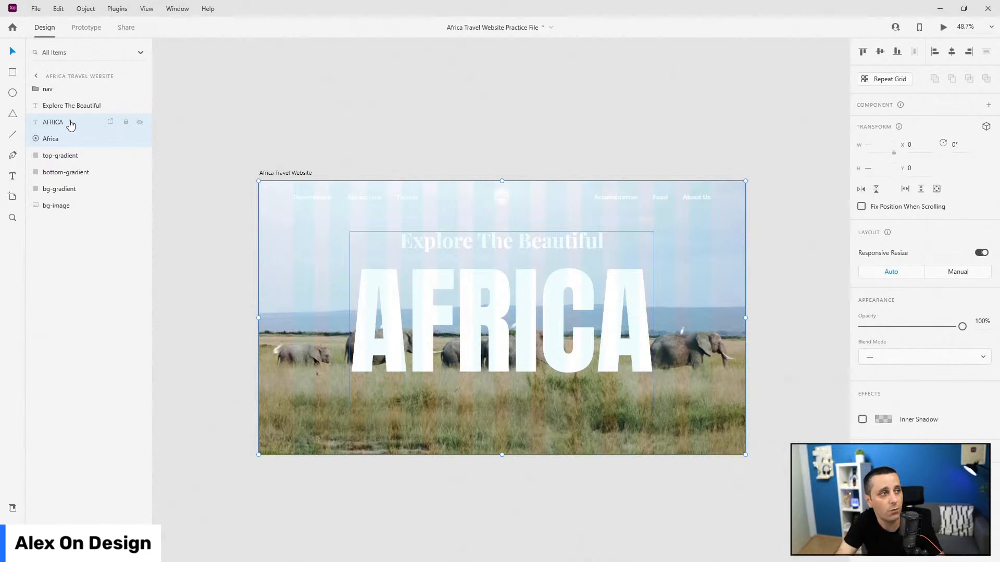
# Convert the AFRICA heading text to a path
pyautogui.click(69, 123)
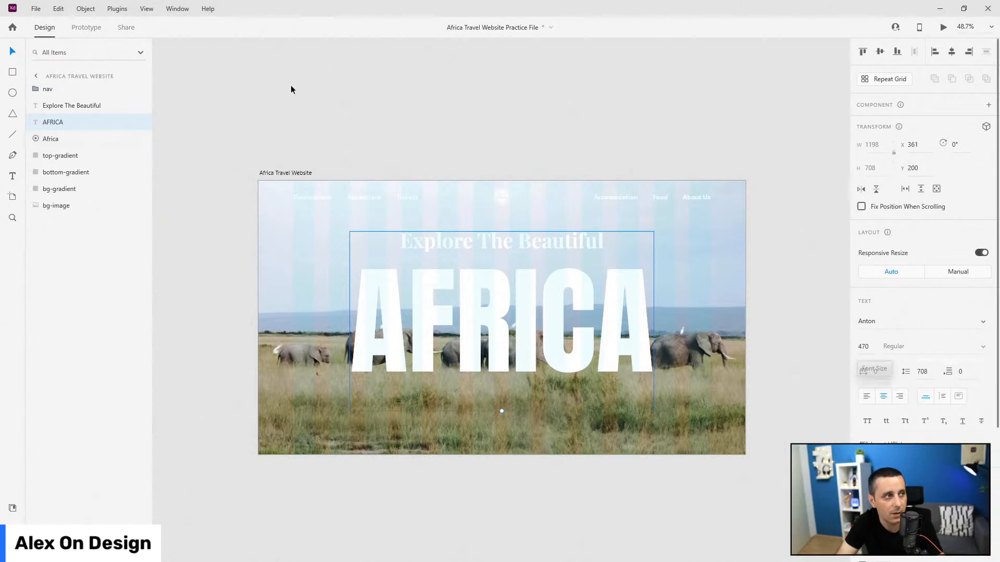
pyautogui.click(86, 10)
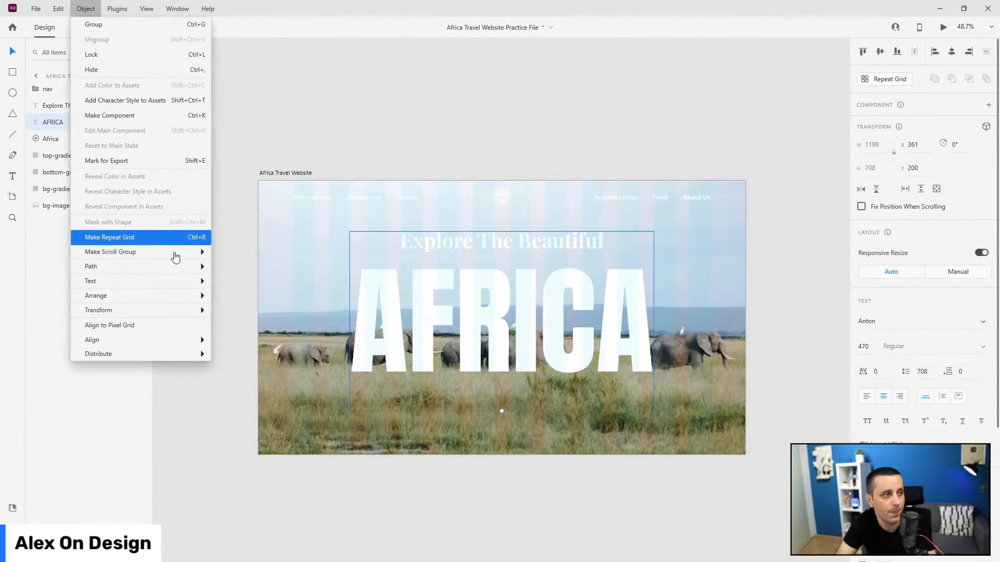
pyautogui.moveTo(194, 274)
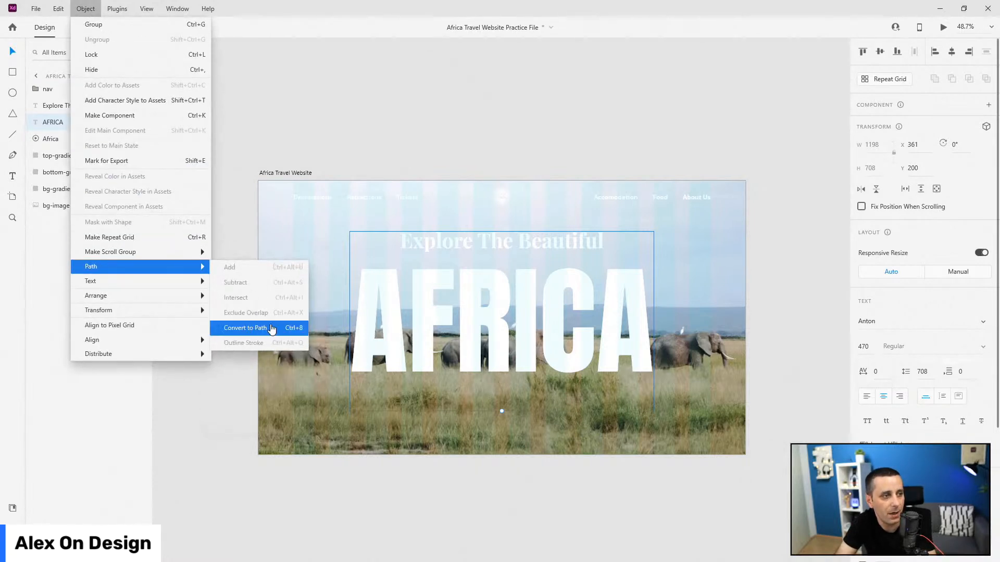
pyautogui.click(245, 328)
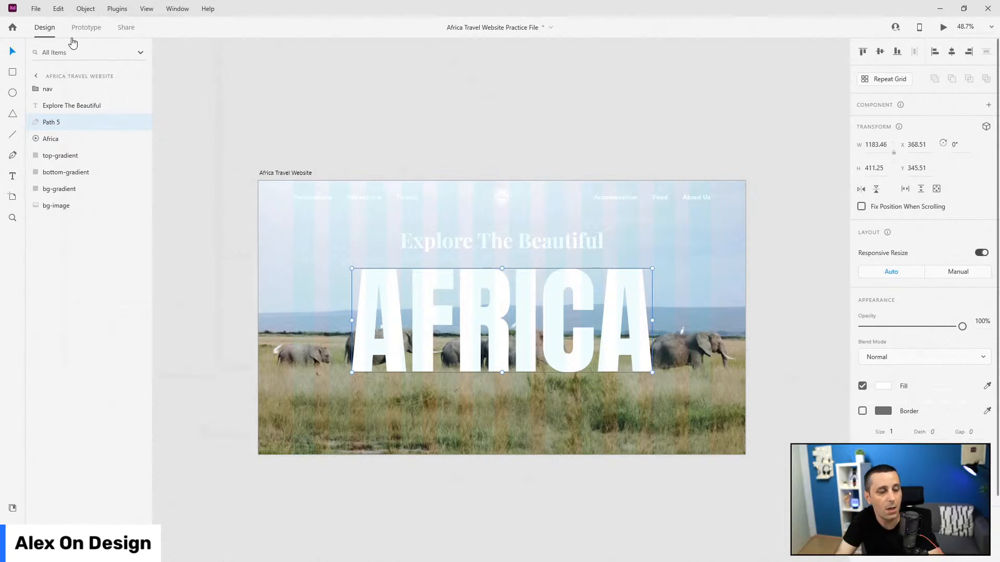
# Rename the converted heading's path layer to "Africa Text"
pyautogui.doubleClick(58, 120)
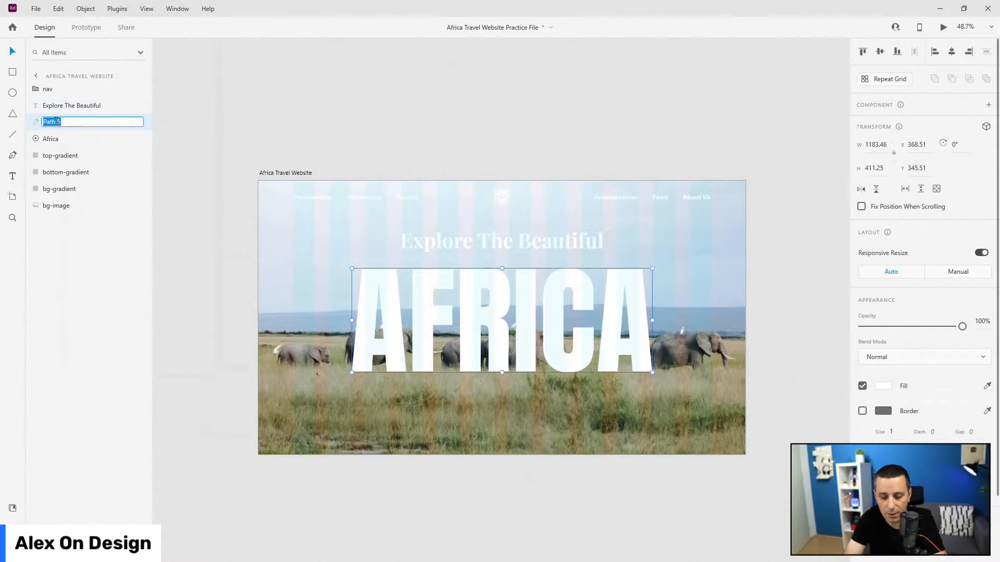
pyautogui.write('text')
pyautogui.hotkey('ctrl', 'a')
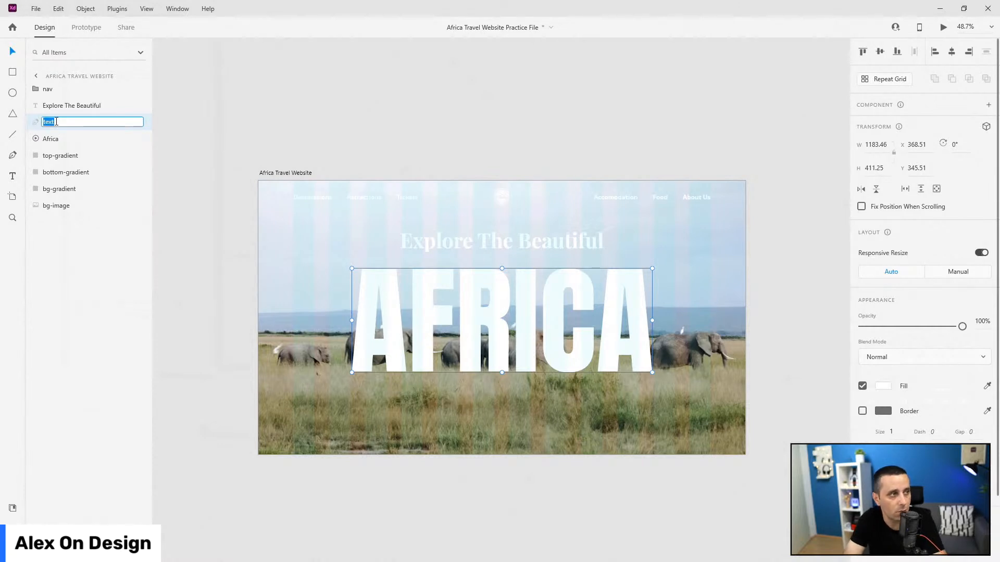
pyautogui.write('Africa T')
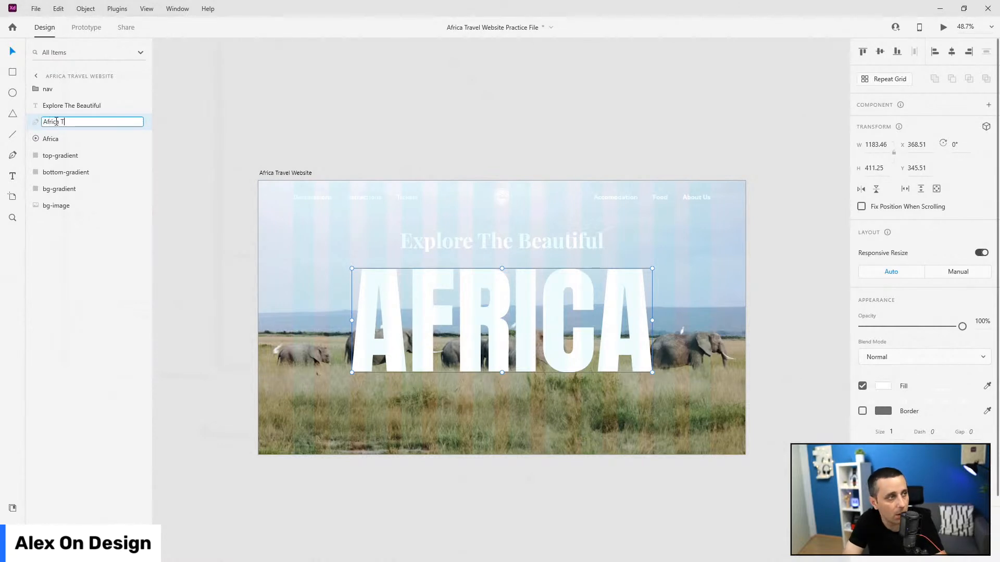
pyautogui.write('ext')
pyautogui.press('Return')
# Try moving the upper-left anchor point of the letter F in the Africa Text path, and undo the move
pyautogui.scroll(5, 368, 280)
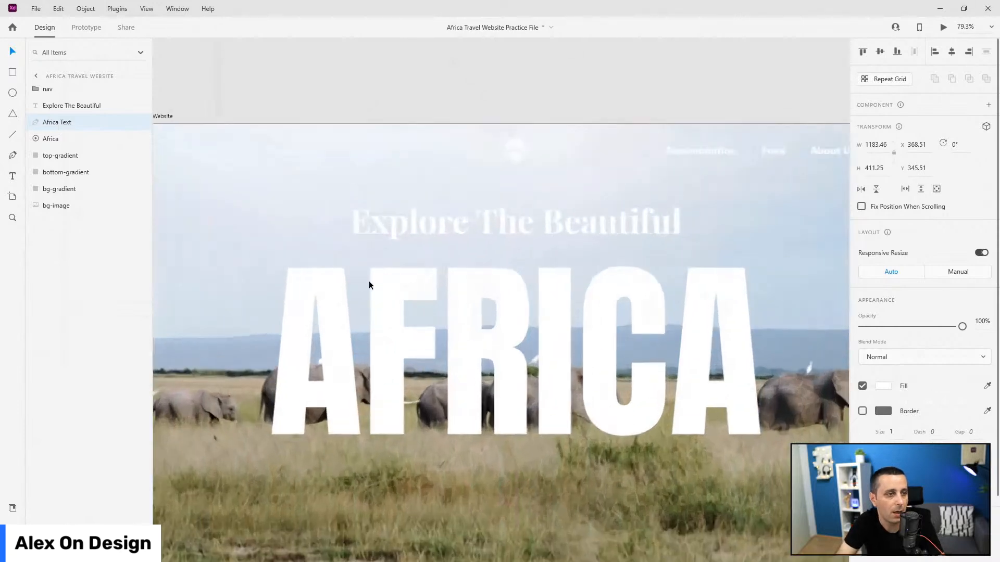
pyautogui.scroll(5, 375, 281)
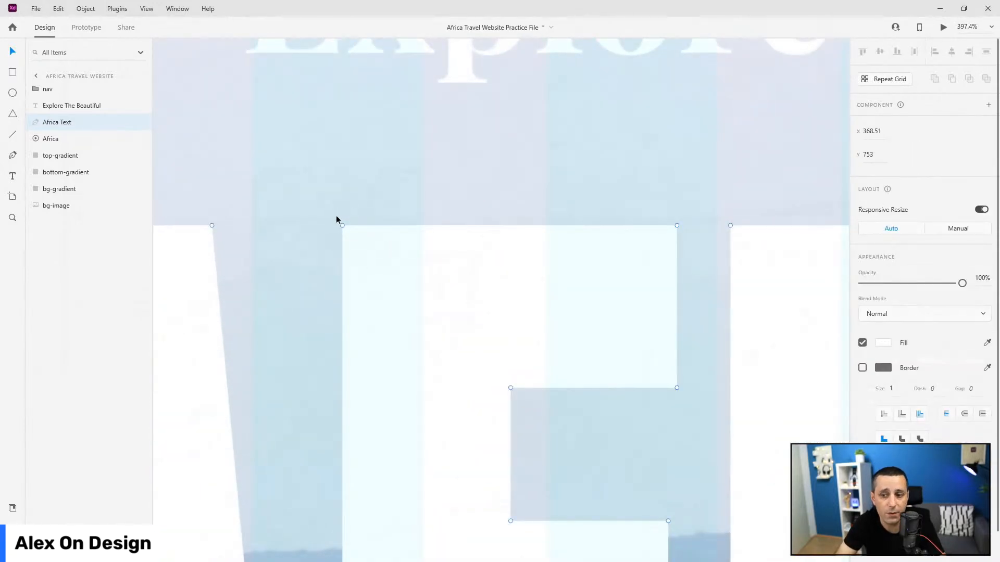
pyautogui.moveTo(341, 225); pyautogui.dragTo(403, 195)
pyautogui.hotkey('ctrl', 'z')
pyautogui.scroll(-8, 412, 219)
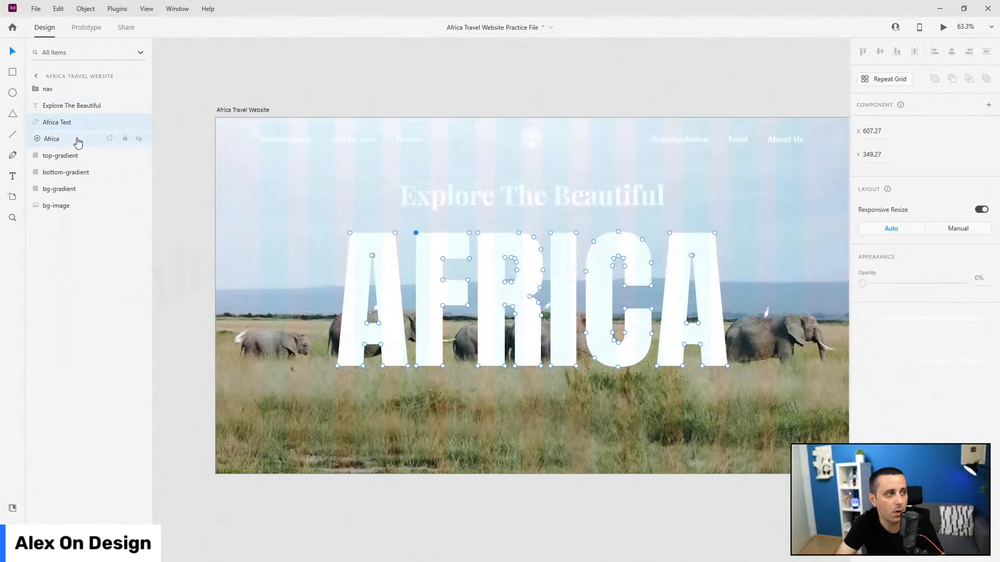
# Mask the Africa video with the Africa Text path and preview the page
pyautogui.press('Escape')
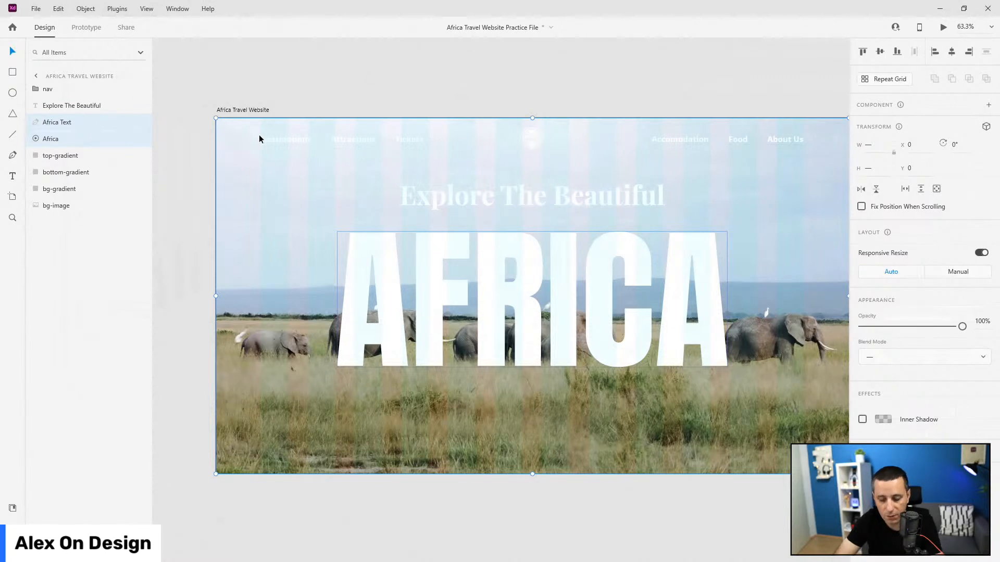
pyautogui.hotkey('ctrl', 'shift', 'm')
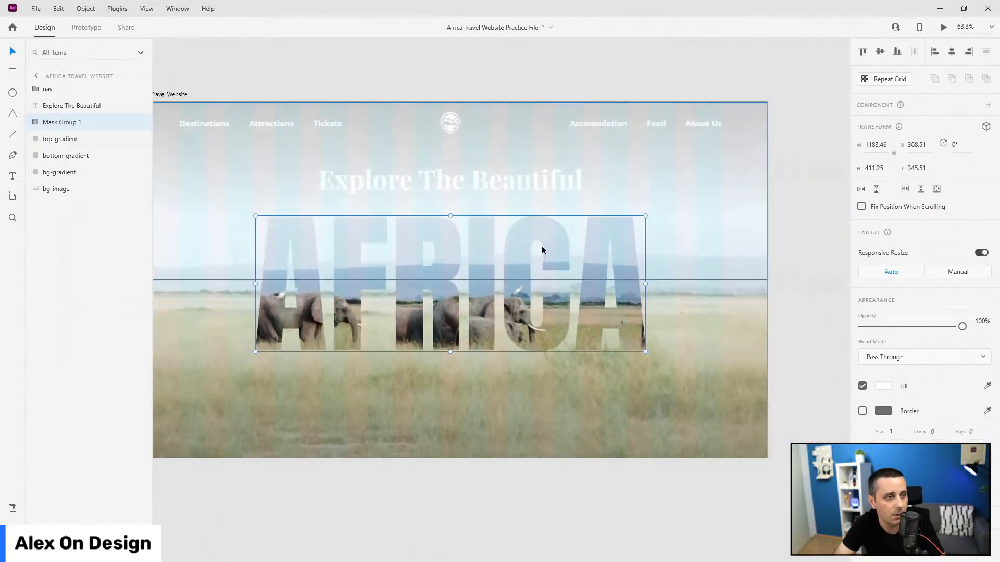
pyautogui.hotkey('ctrl', 'Return')
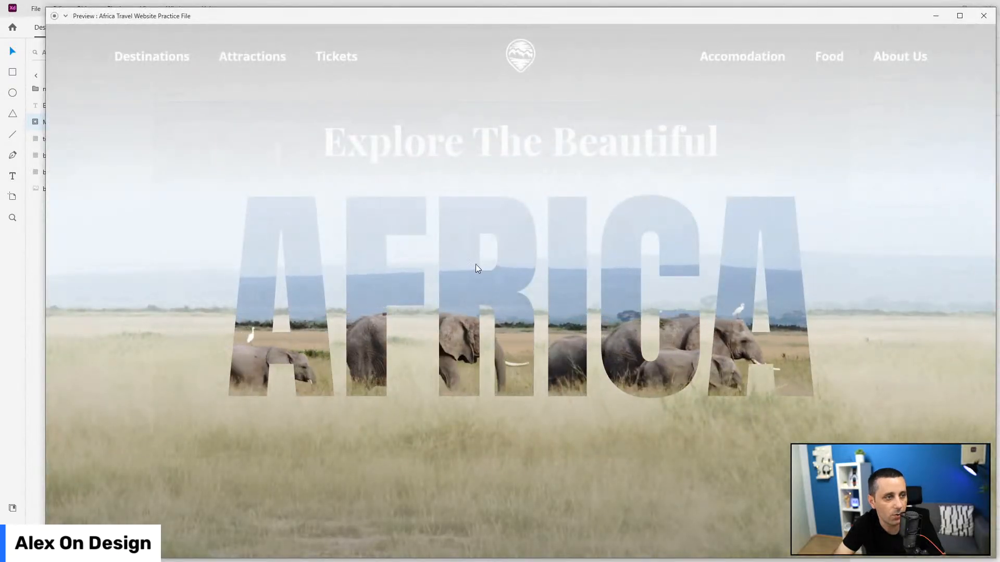
pyautogui.click(983, 16)
# Move the Africa video inside the mask group up to Y -30
pyautogui.click(35, 122)
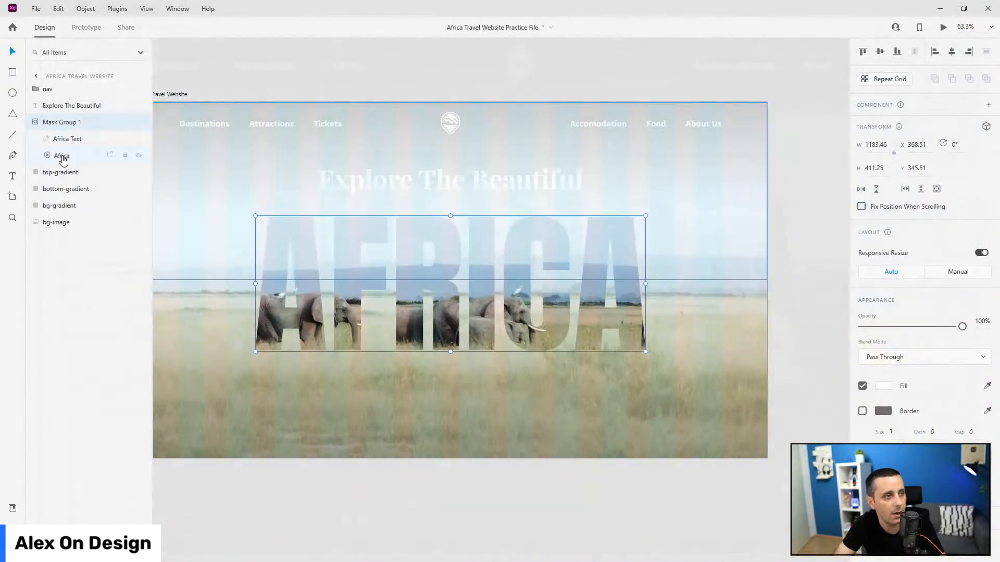
pyautogui.click(60, 155)
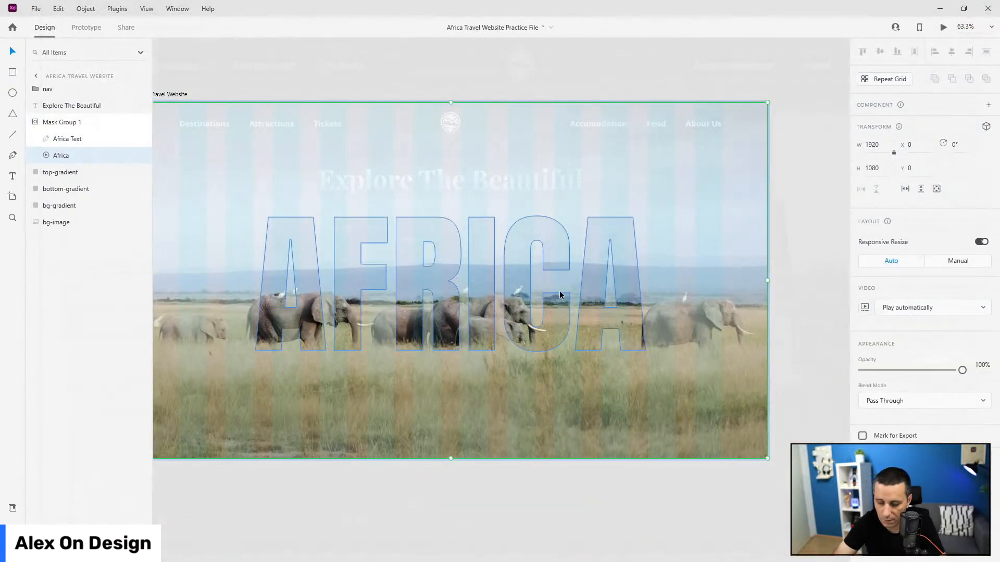
pyautogui.hotkey('shift', 'Up')
pyautogui.hotkey('shift', 'Up')
pyautogui.hotkey('shift', 'Up')
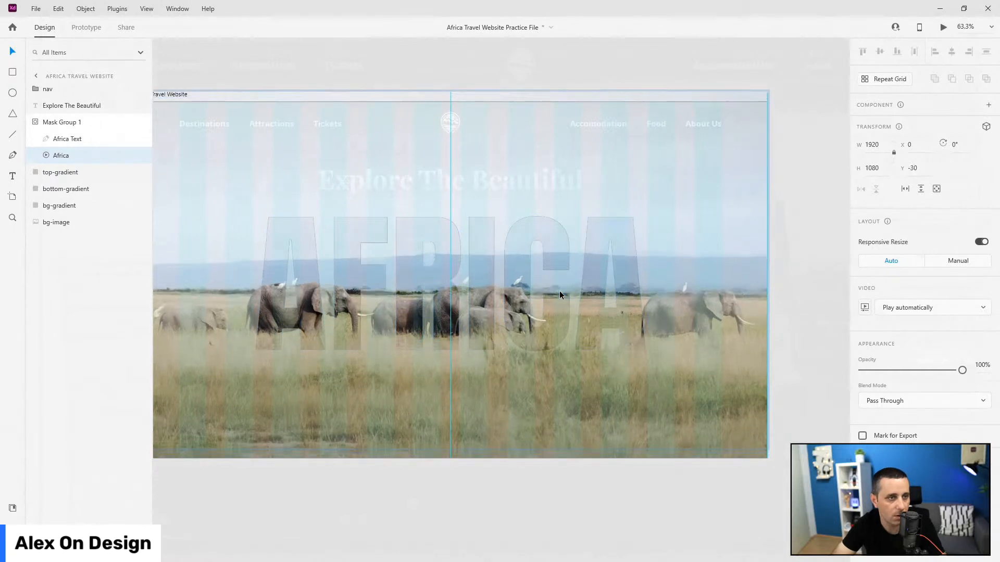
pyautogui.click(32, 121)
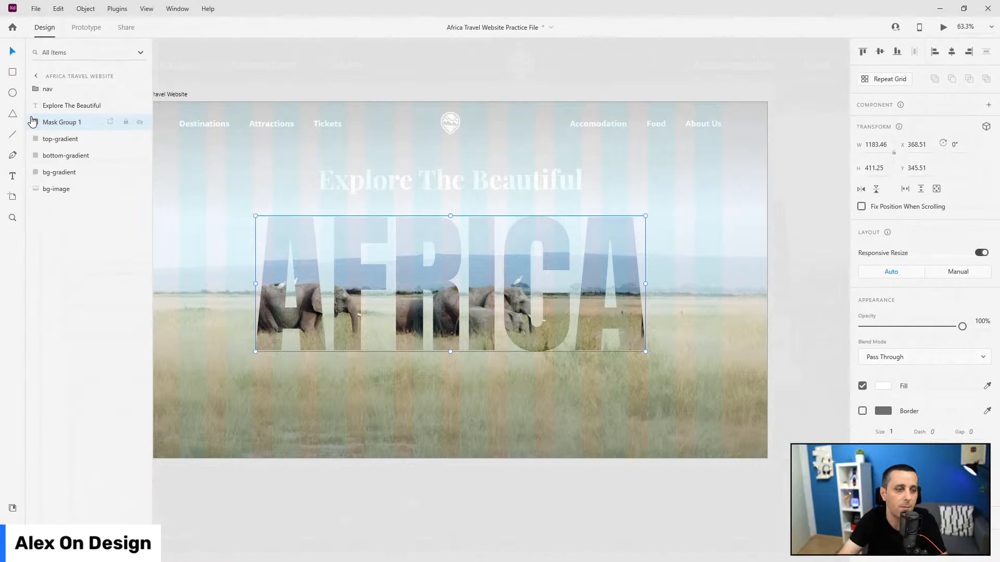
# Rename the mask group to "africa" and preview the page
pyautogui.doubleClick(53, 122)
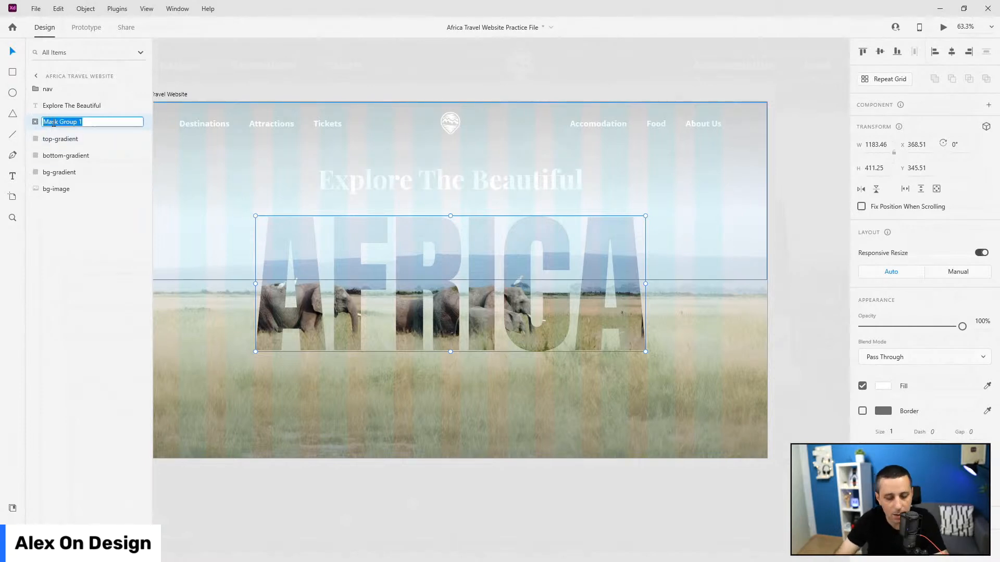
pyautogui.write('afri')
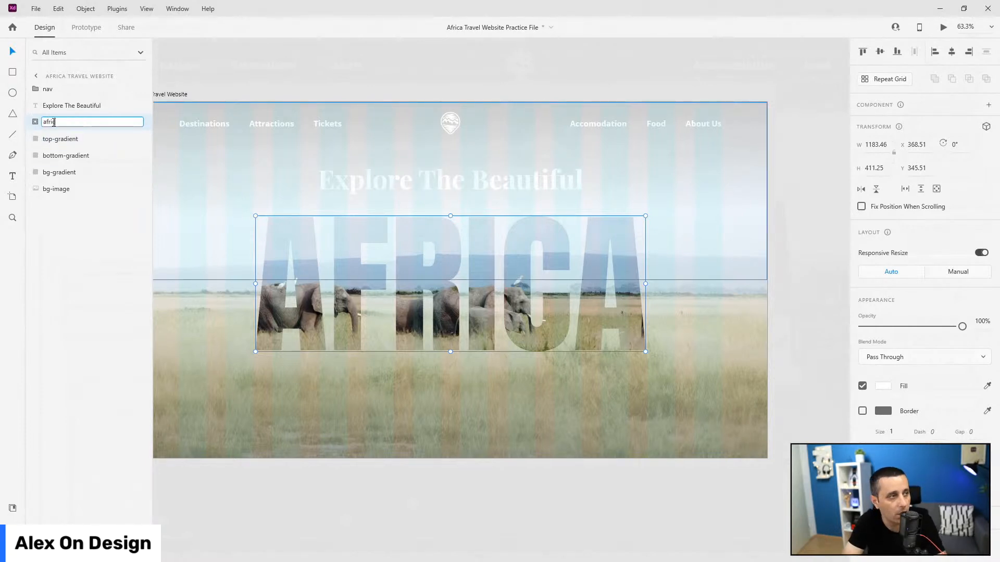
pyautogui.write('ca')
pyautogui.press('Return')
pyautogui.hotkey('ctrl', 'Return')
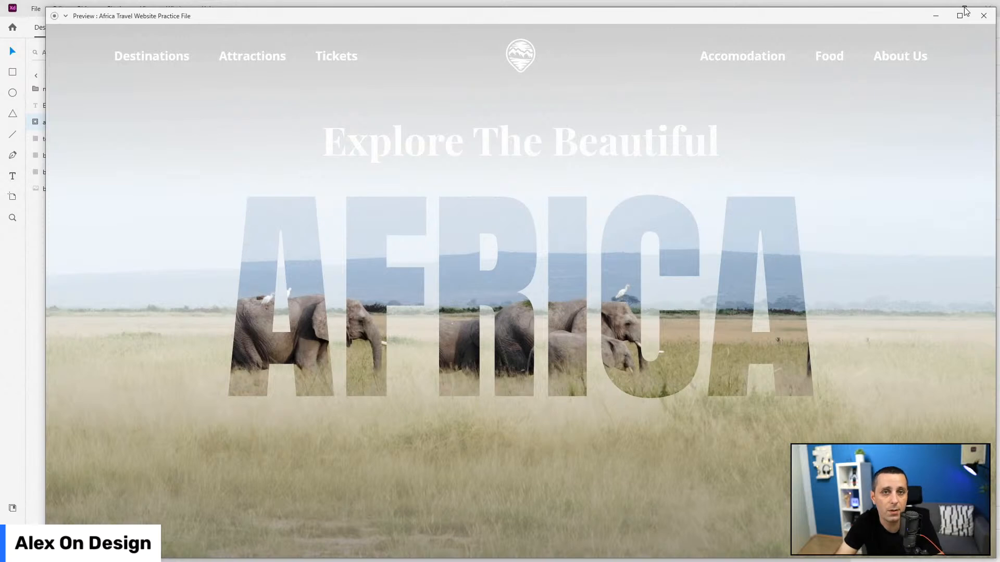
pyautogui.click(983, 16)
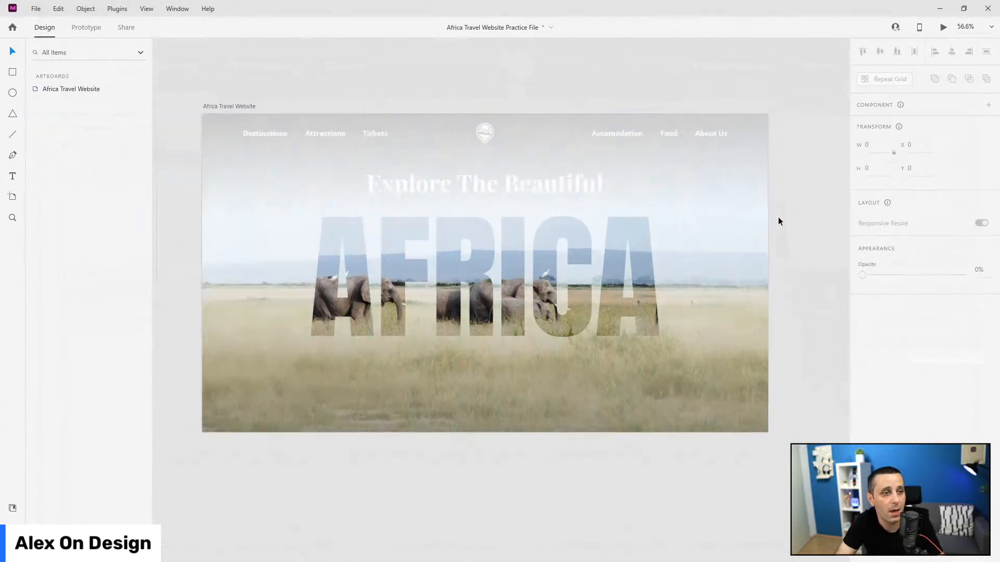
# Show the layout grid and draw a rectangle about 366 by 71 px below the AFRICA heading
pyautogui.scroll(-2, 778, 218)
pyautogui.scroll(2, 402, 349)
pyautogui.hotkey('ctrl', 'shift', "'")
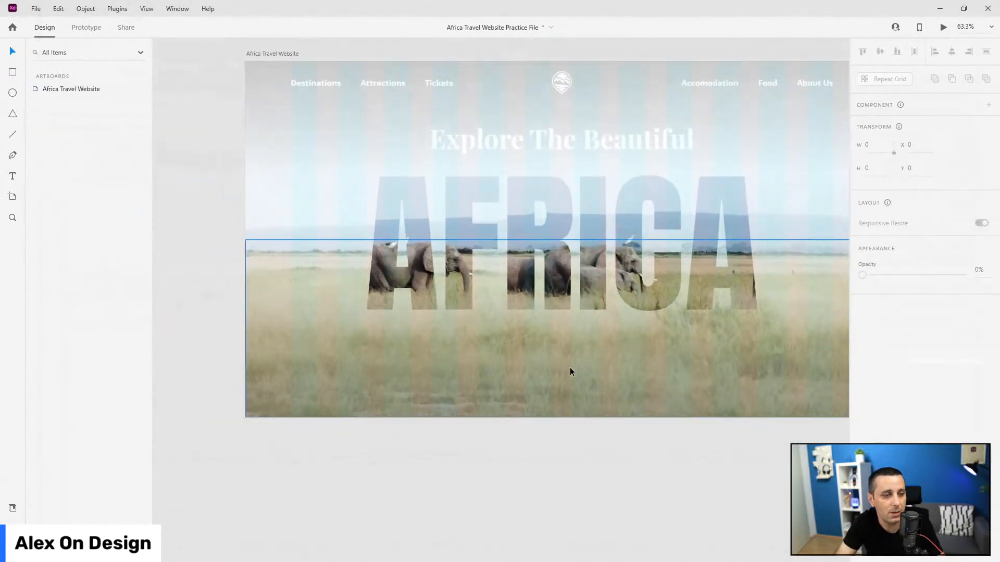
pyautogui.scroll(2, 546, 345)
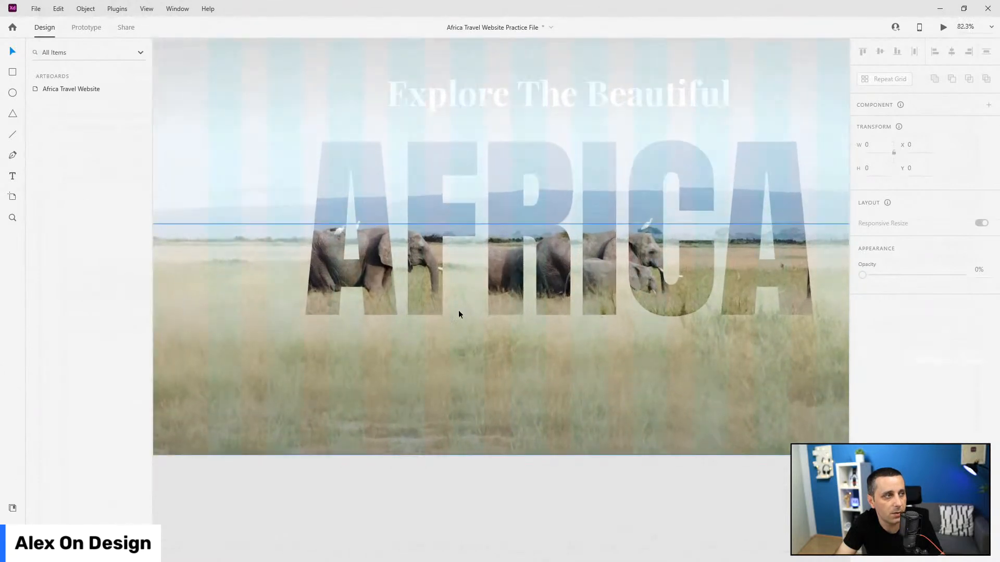
pyautogui.press('r')
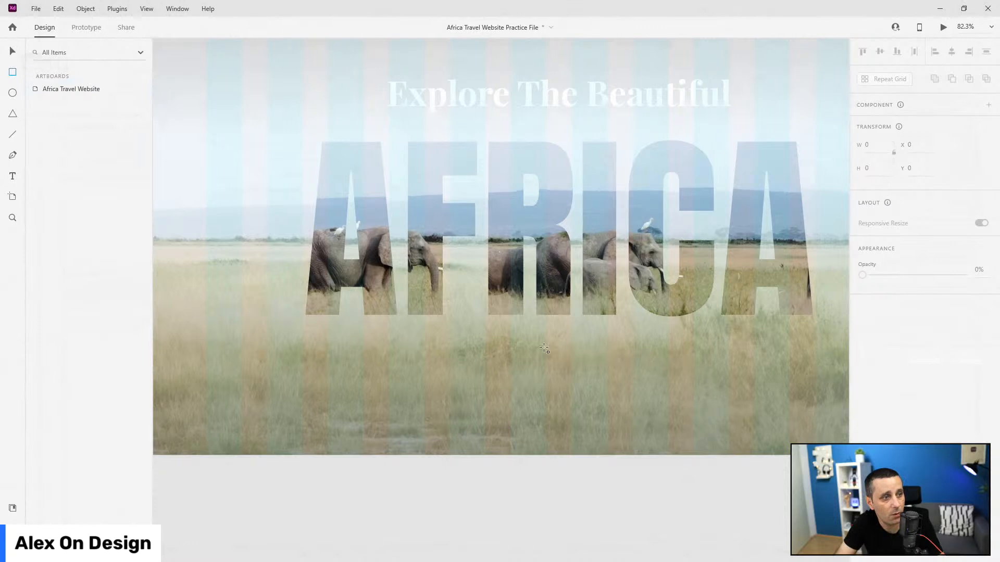
pyautogui.scroll(2, 547, 351)
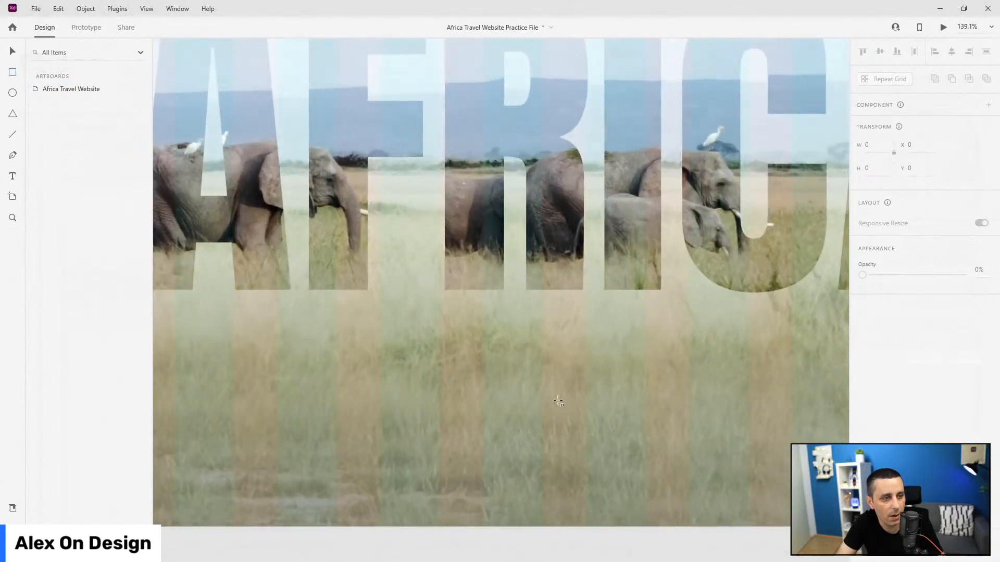
pyautogui.moveTo(483, 350); pyautogui.dragTo(748, 401)
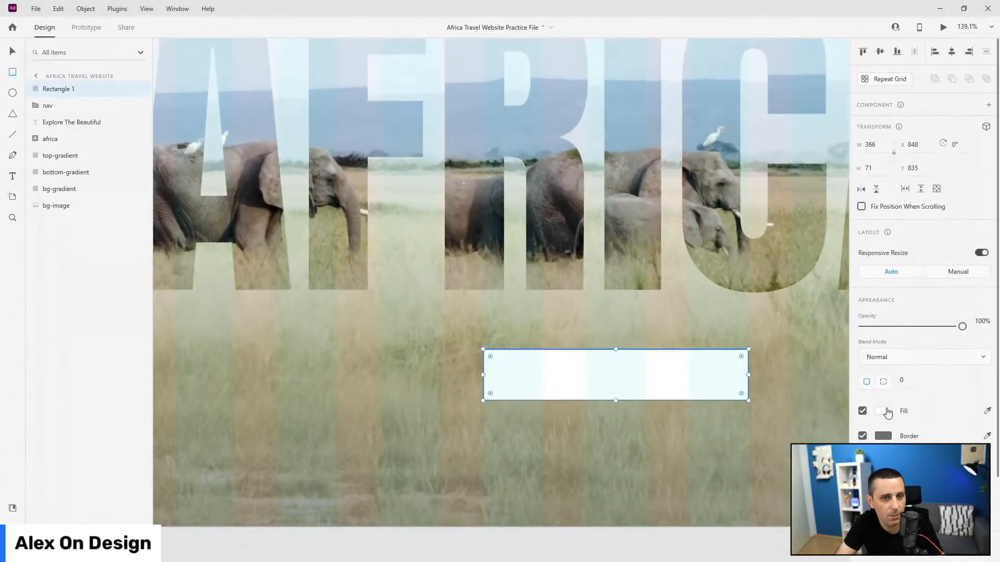
# Give the rectangle a white border and set its white fill to 0% opacity
pyautogui.click(881, 435)
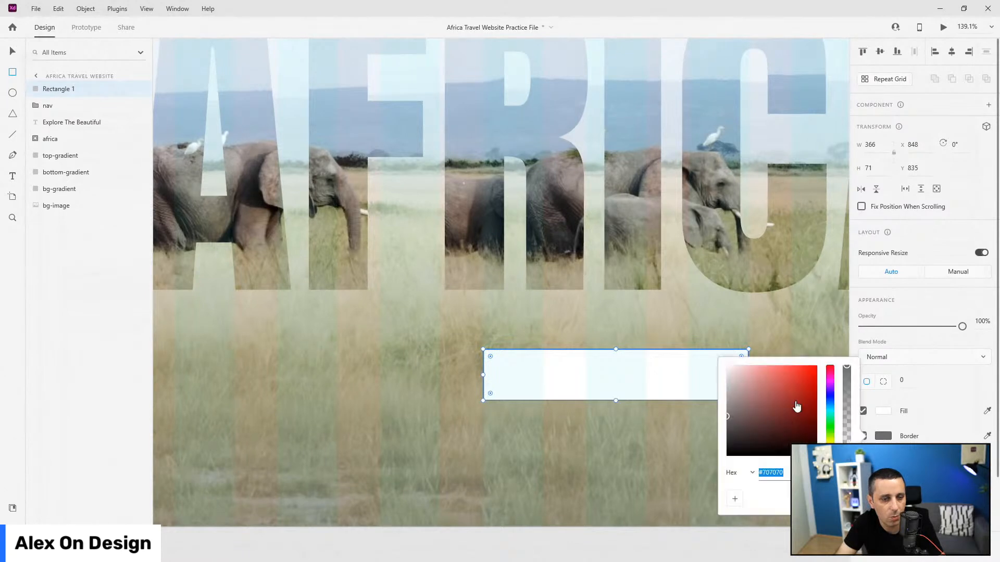
pyautogui.moveTo(796, 405); pyautogui.dragTo(725, 364)
pyautogui.click(963, 423)
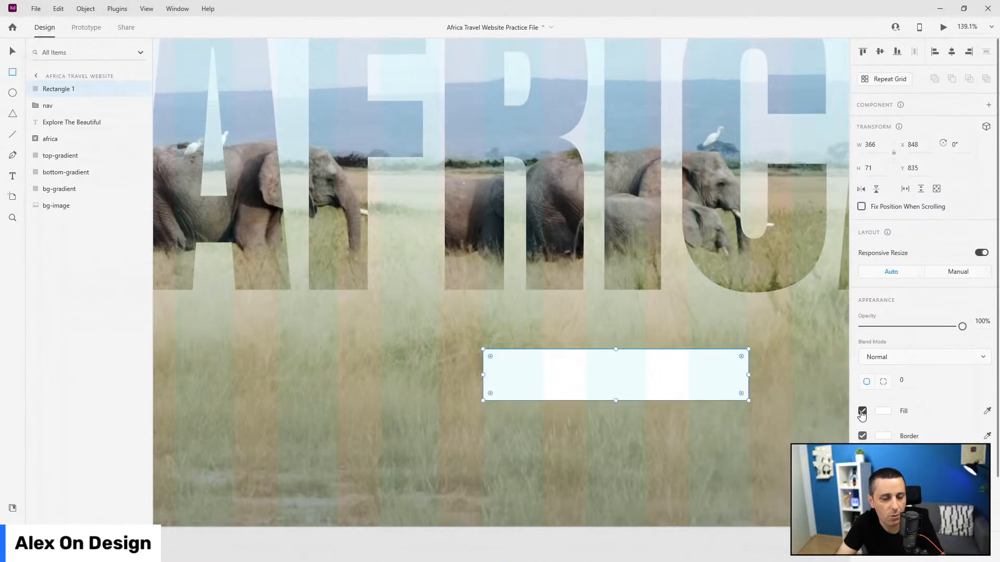
pyautogui.click(881, 411)
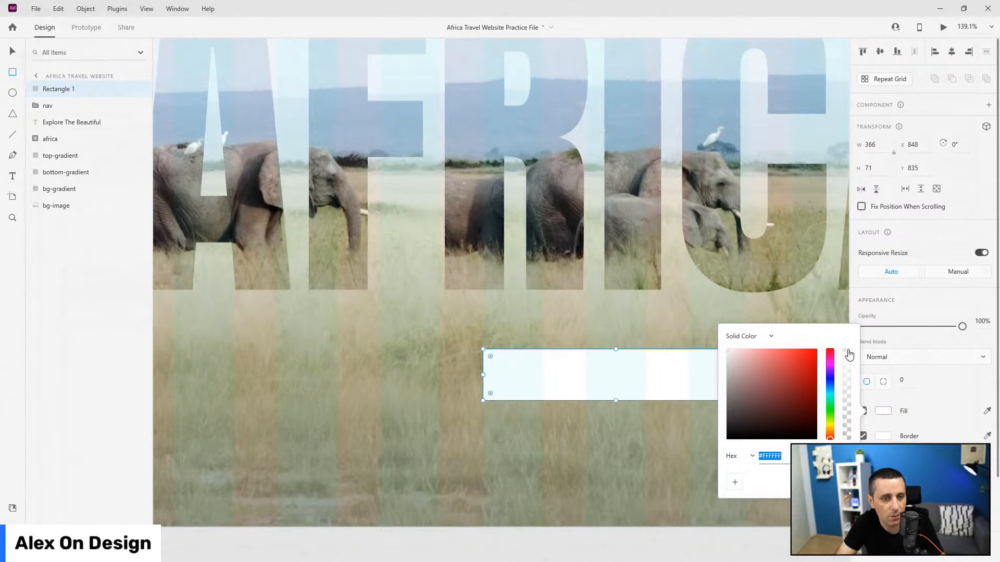
pyautogui.moveTo(846, 350); pyautogui.dragTo(848, 445)
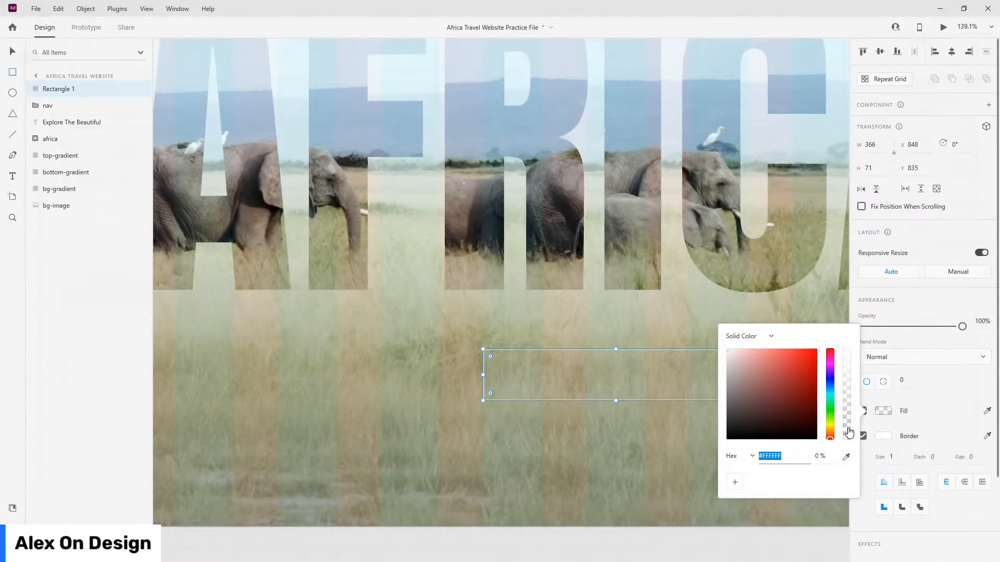
# Rename the new rectangle's layer to "btn-bg"
pyautogui.doubleClick(69, 88)
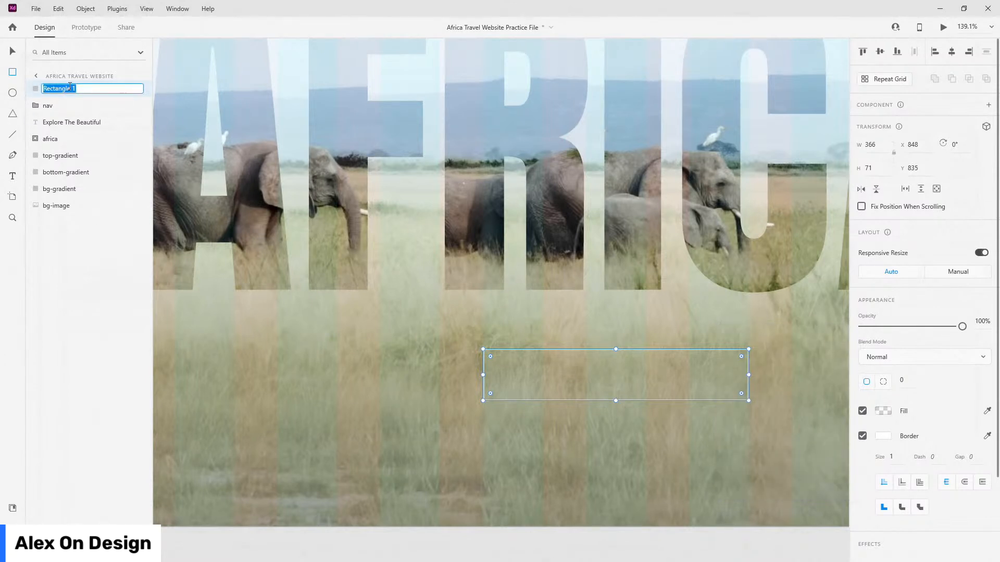
pyautogui.write('btn-bg')
pyautogui.press('Return')
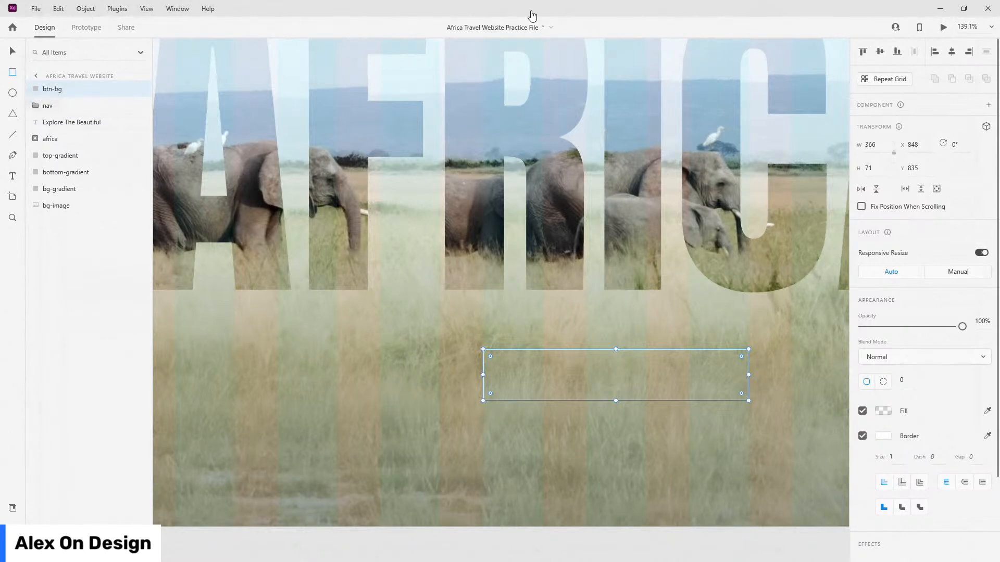
# Add the text "Explore Now" over the btn-bg rectangle
pyautogui.press('t')
pyautogui.click(553, 375)
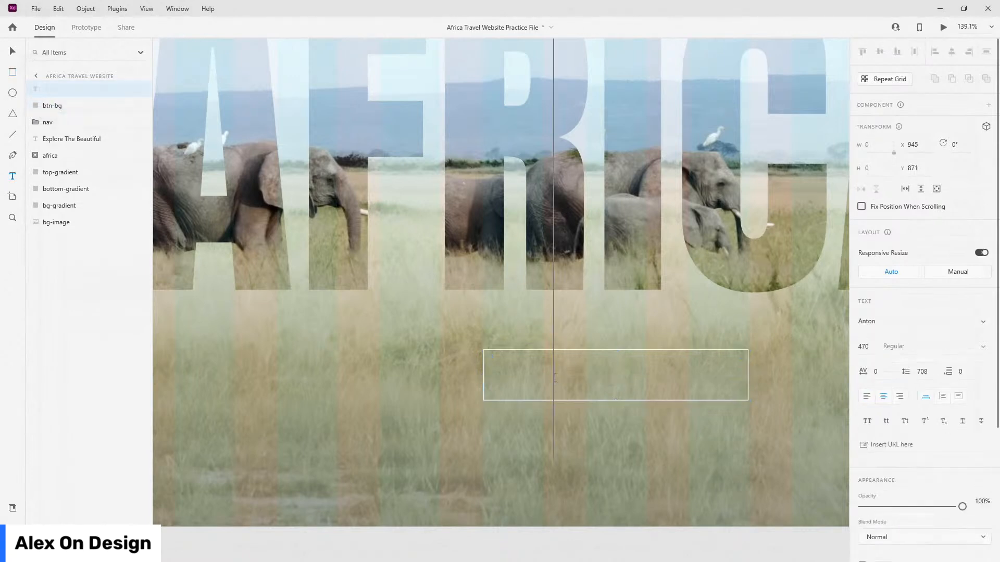
pyautogui.write('Explore')
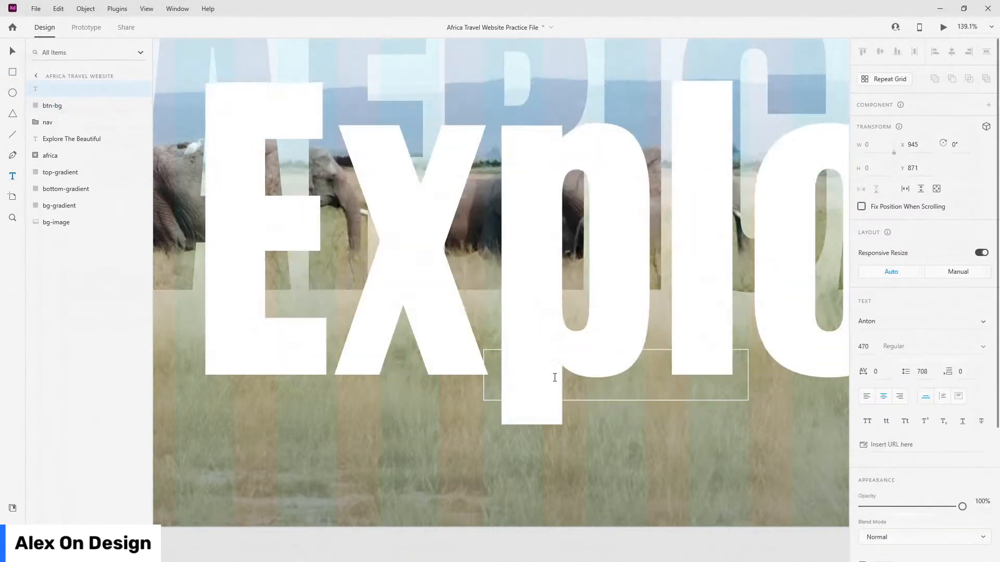
pyautogui.press('Escape')
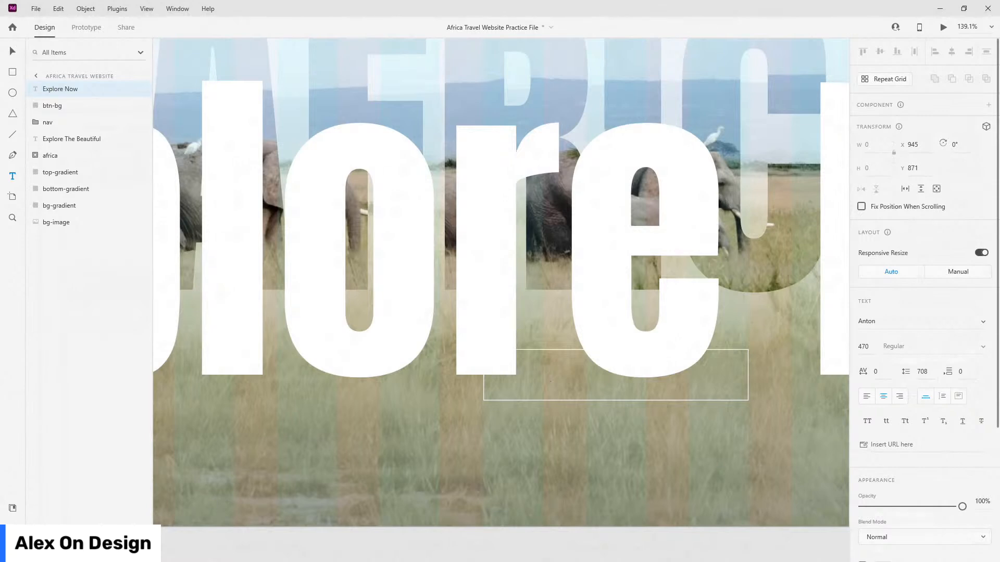
# Apply the Open Sans 24pt character style to the Explore Now text and center it in the button rectangle
pyautogui.click(12, 508)
pyautogui.click(75, 220)
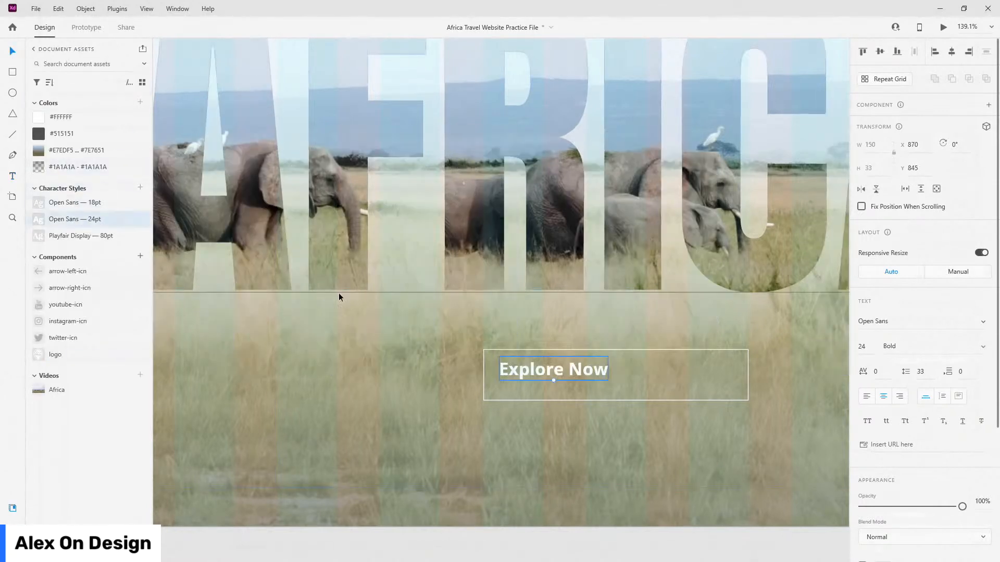
pyautogui.moveTo(583, 363); pyautogui.dragTo(644, 370)
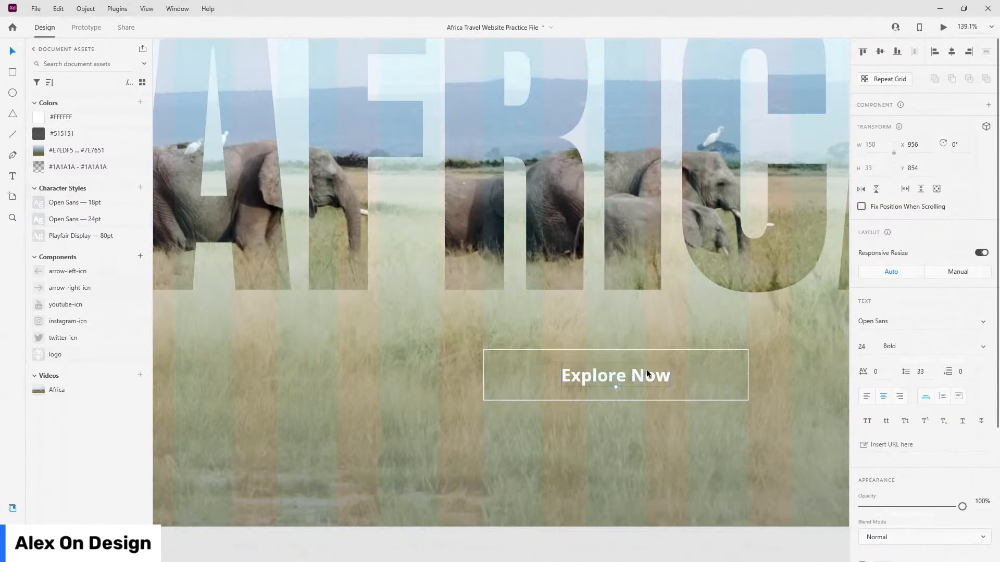
# Group the Explore Now text with the btn-bg rectangle and name the group "main-bgt"
pyautogui.keyDown('shift'); pyautogui.click(713, 354); pyautogui.keyUp('shift')
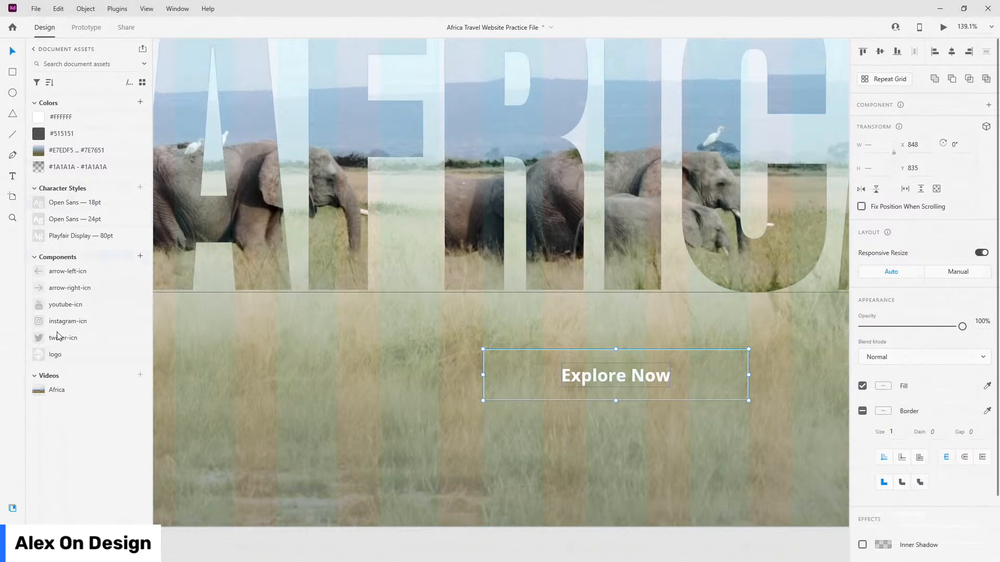
pyautogui.hotkey('ctrl', 'y')
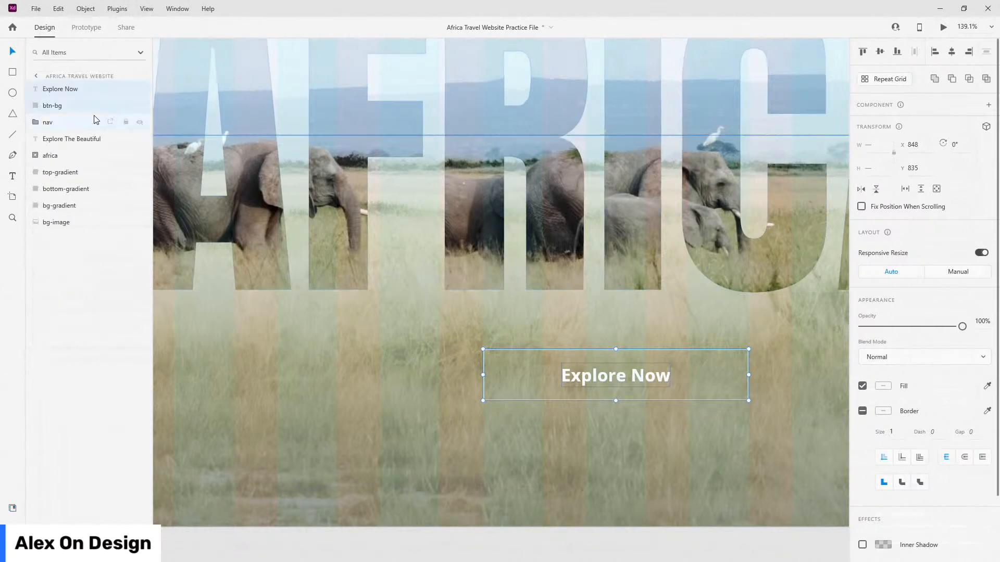
pyautogui.hotkey('ctrl', 'g')
pyautogui.doubleClick(62, 89)
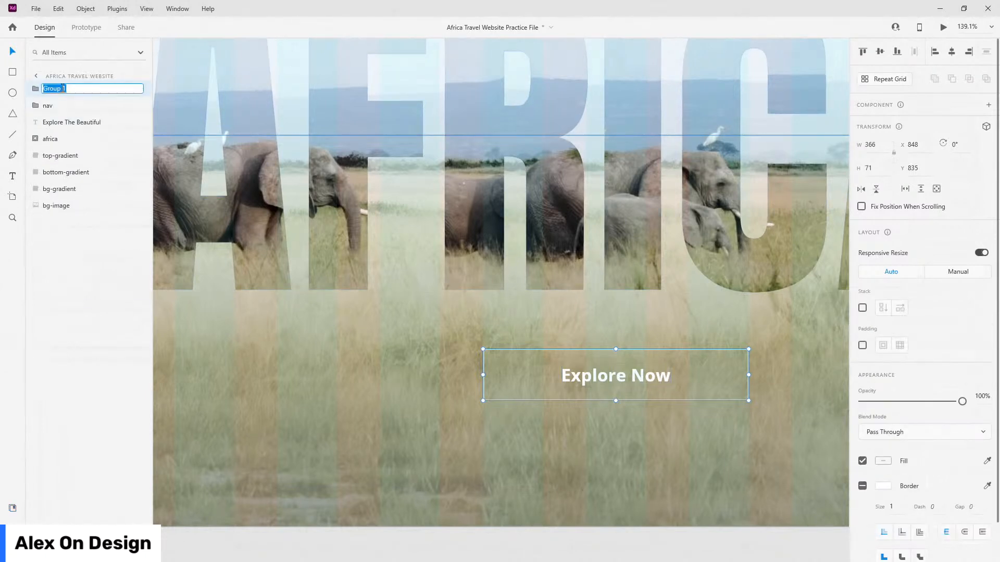
pyautogui.write('main-bgt')
pyautogui.press('Return')
# Center the button group horizontally on the artboard and correct its name to "main-btn"
pyautogui.click(951, 51)
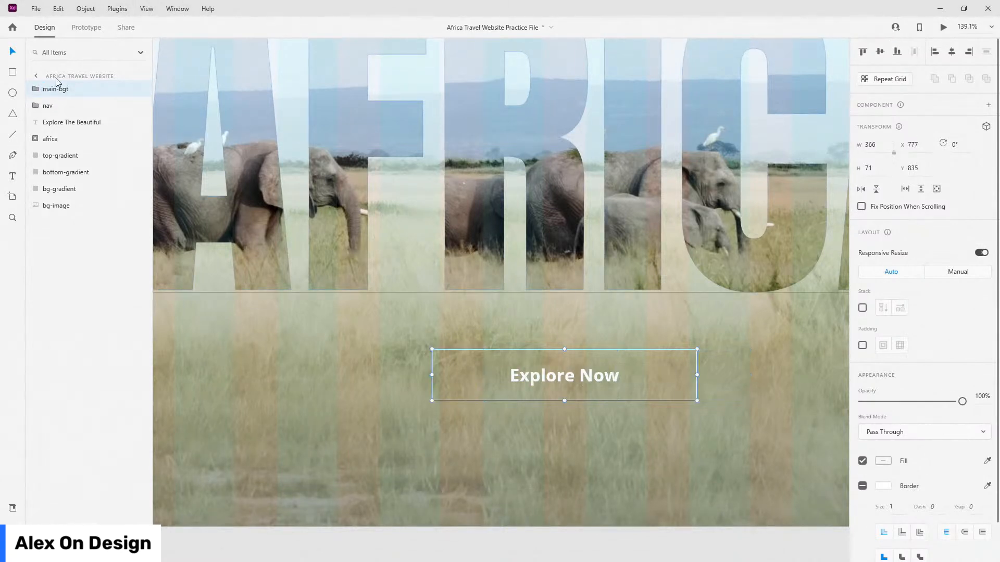
pyautogui.doubleClick(61, 89)
pyautogui.press('End')
pyautogui.hotkey('shift', 'Left')
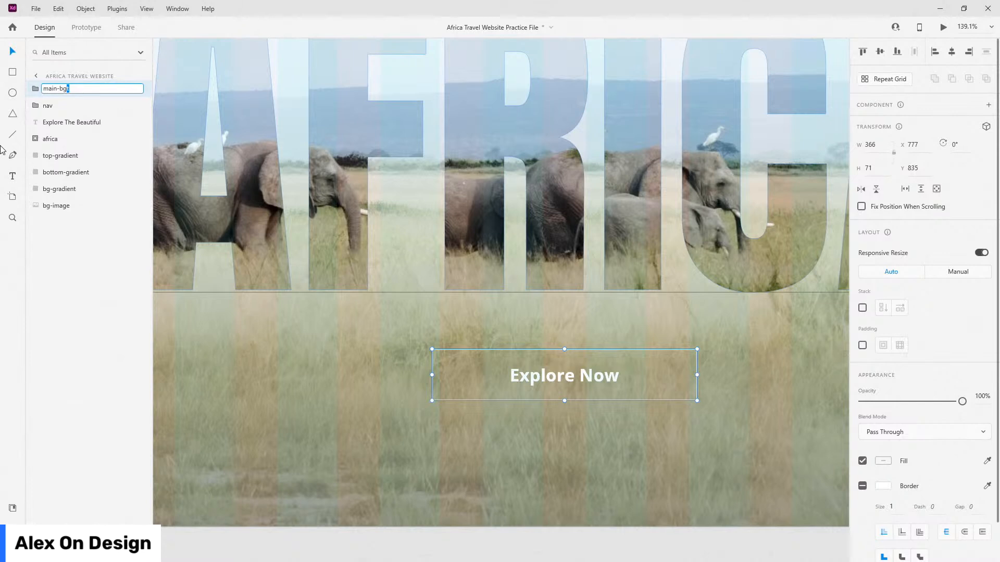
pyautogui.hotkey('shift', 'Left')
pyautogui.write('tn')
pyautogui.press('Return')
# Nudge the main-btn group down to Y 838, between the AFRICA heading and the artboard's lower edge
pyautogui.scroll(-1, 620, 321)
pyautogui.scroll(-8, 622, 323)
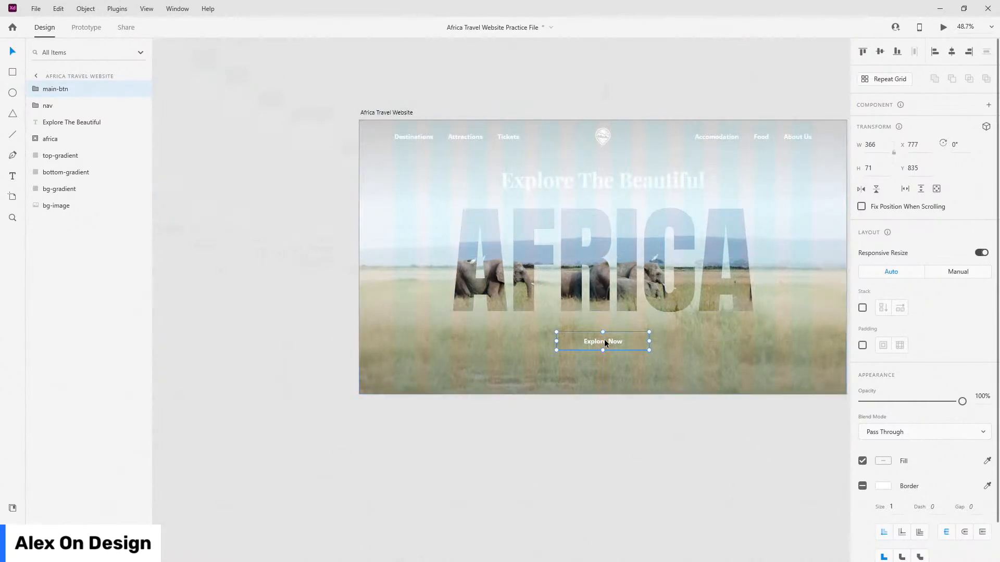
pyautogui.press('Down')
pyautogui.press('Down')
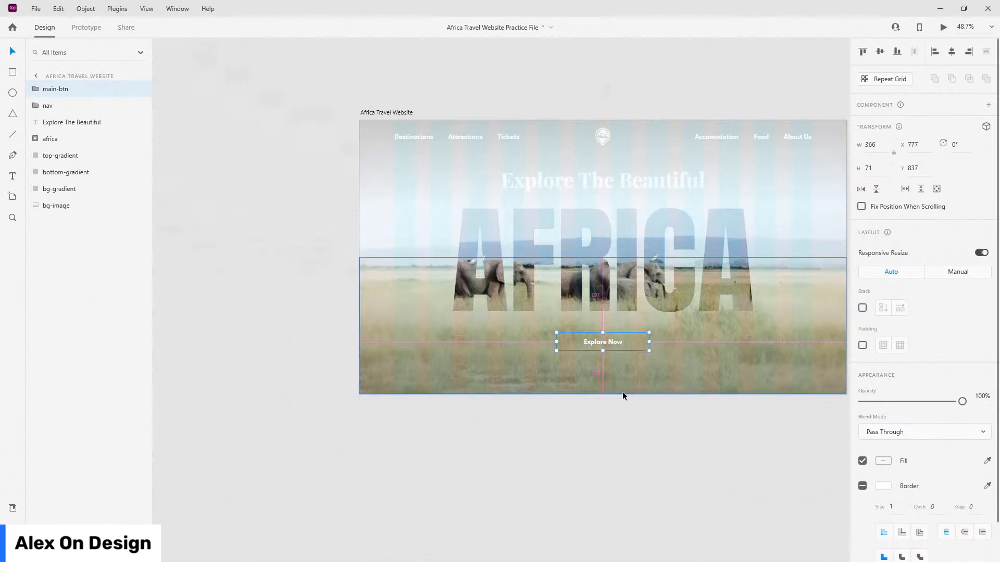
pyautogui.press('Down')
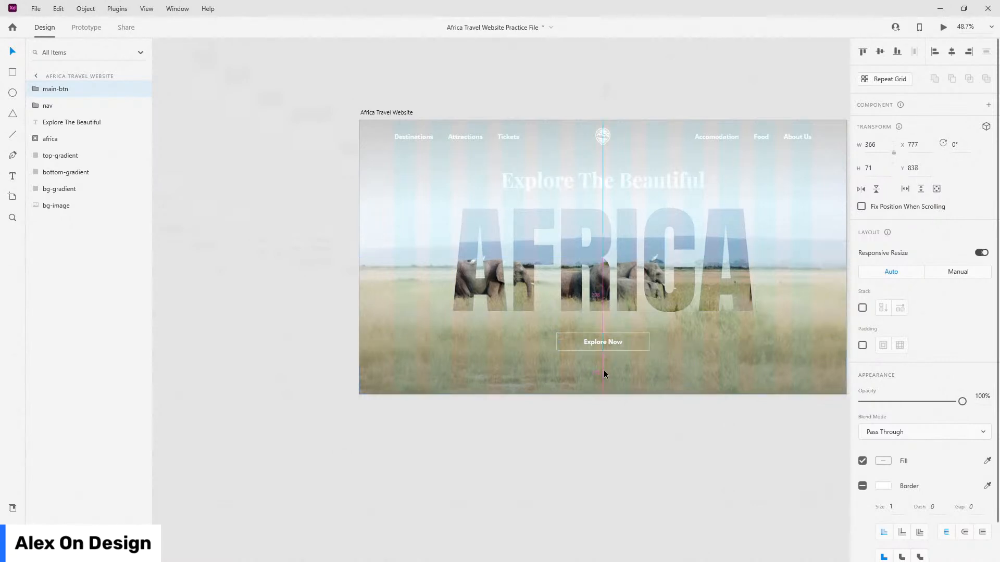
# Nudge the main-btn group down to Y 839
pyautogui.press('Down')
pyautogui.scroll(2, 604, 374)
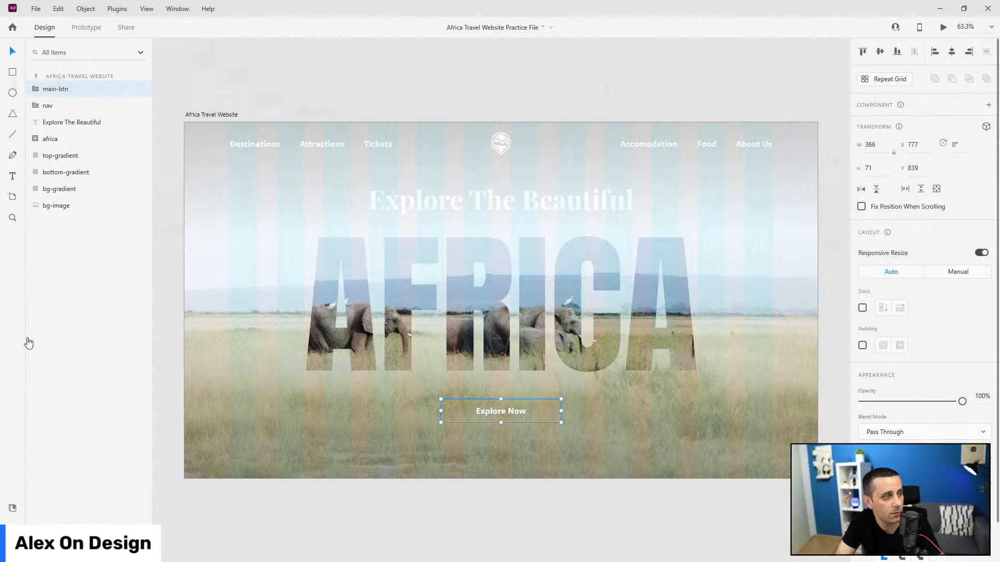
# Place the arrow-left-icn component near the artboard's left side and the arrow-right-icn component near its right side
pyautogui.click(12, 507)
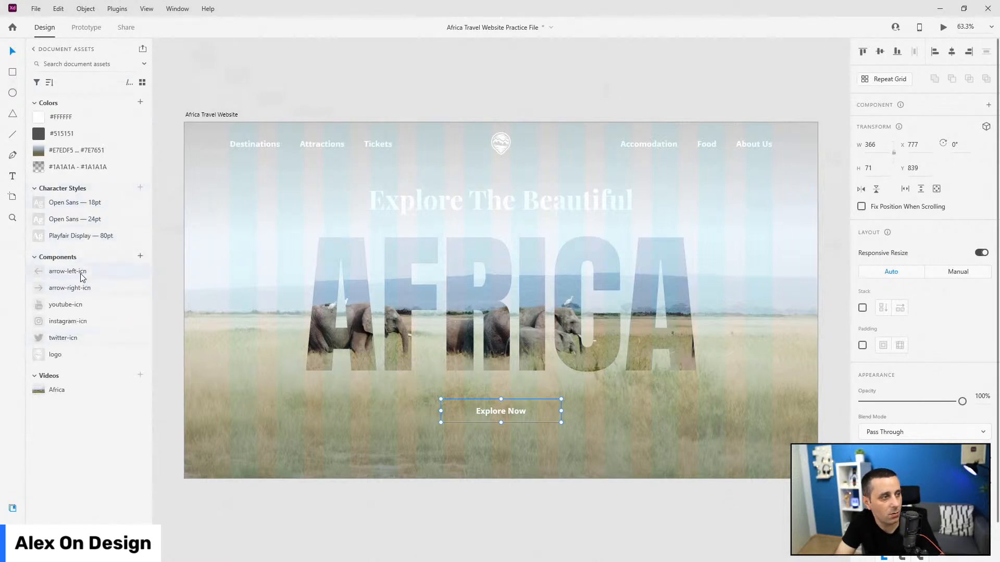
pyautogui.moveTo(80, 276); pyautogui.dragTo(229, 266)
pyautogui.moveTo(109, 288); pyautogui.dragTo(751, 279)
# Center both arrow icons vertically on the artboard and move arrow-left-icn above arrow-right-icn in the layer order
pyautogui.click(12, 528)
pyautogui.click(75, 104)
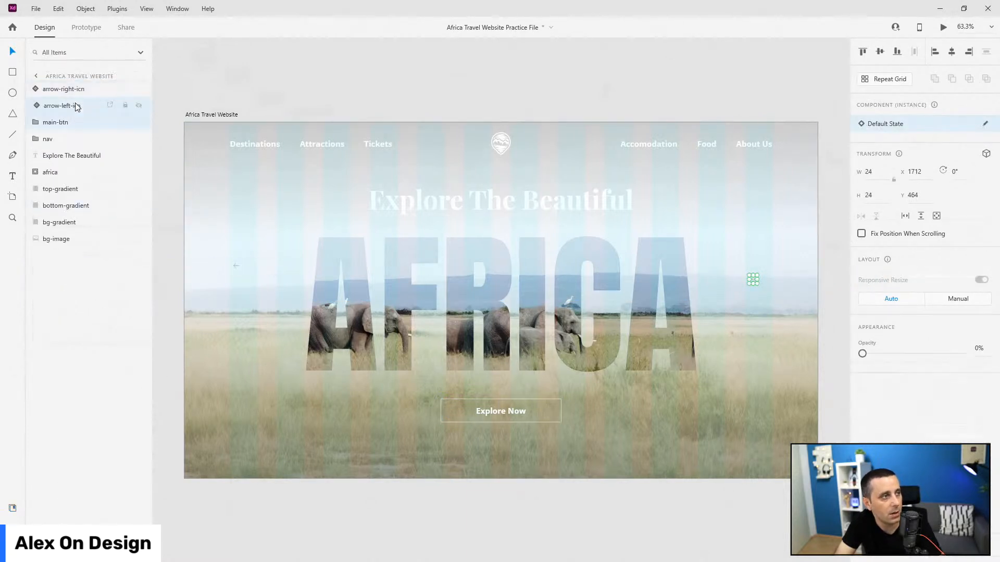
pyautogui.click(79, 90)
pyautogui.click(880, 51)
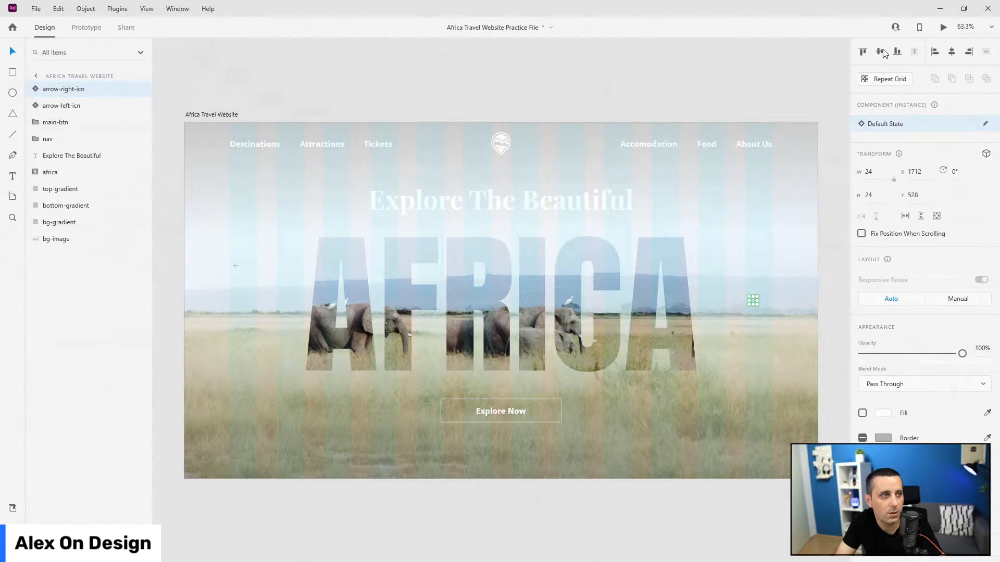
pyautogui.click(89, 106)
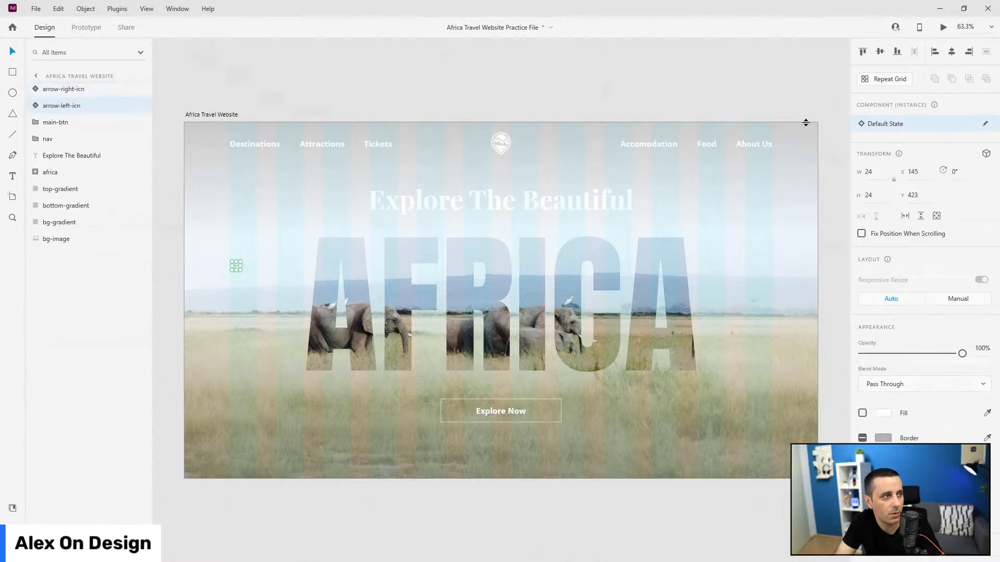
pyautogui.click(880, 52)
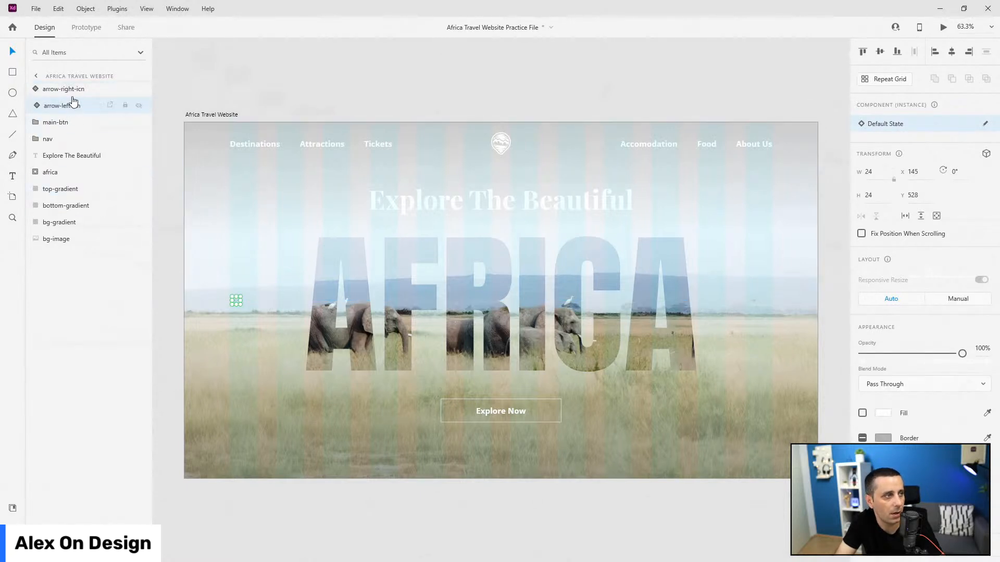
pyautogui.moveTo(73, 86); pyautogui.dragTo(74, 83)
# Shift the arrow icons outward to the layout grid's outer edges, placing the left one at X 138 and the right one at X 1761
pyautogui.scroll(10, 249, 304)
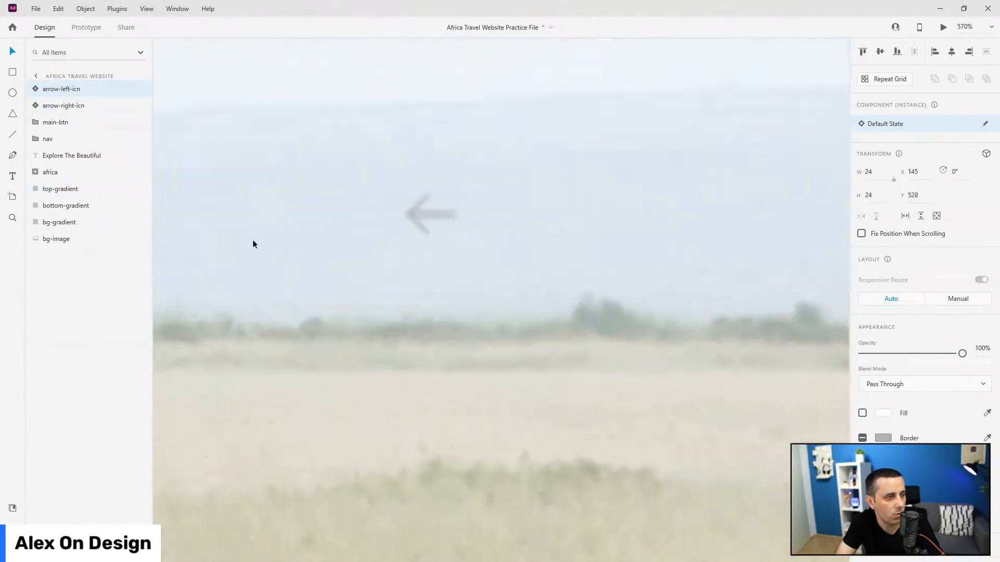
pyautogui.scroll(-4, 464, 203)
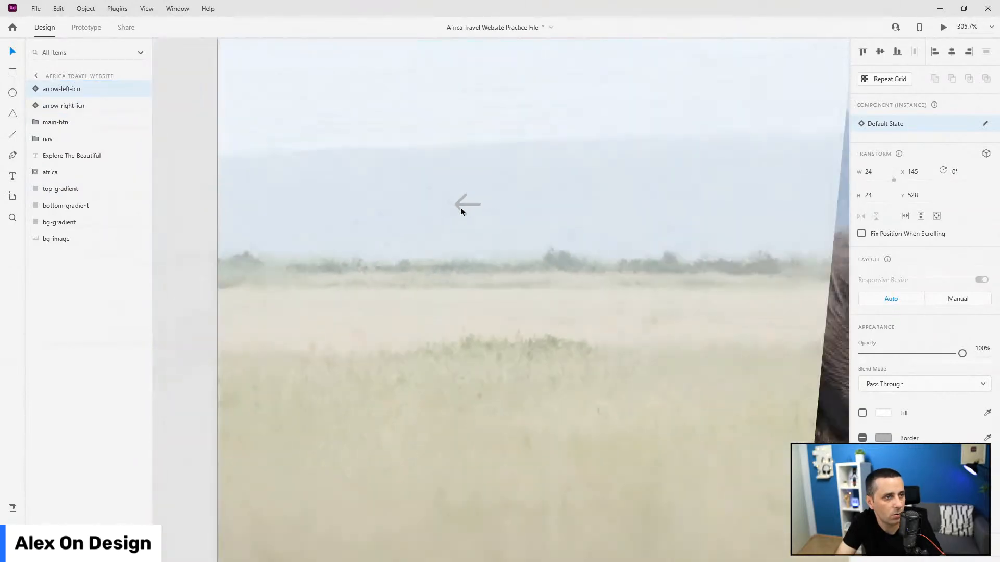
pyautogui.moveTo(461, 206); pyautogui.dragTo(448, 204)
pyautogui.scroll(-10, 448, 205)
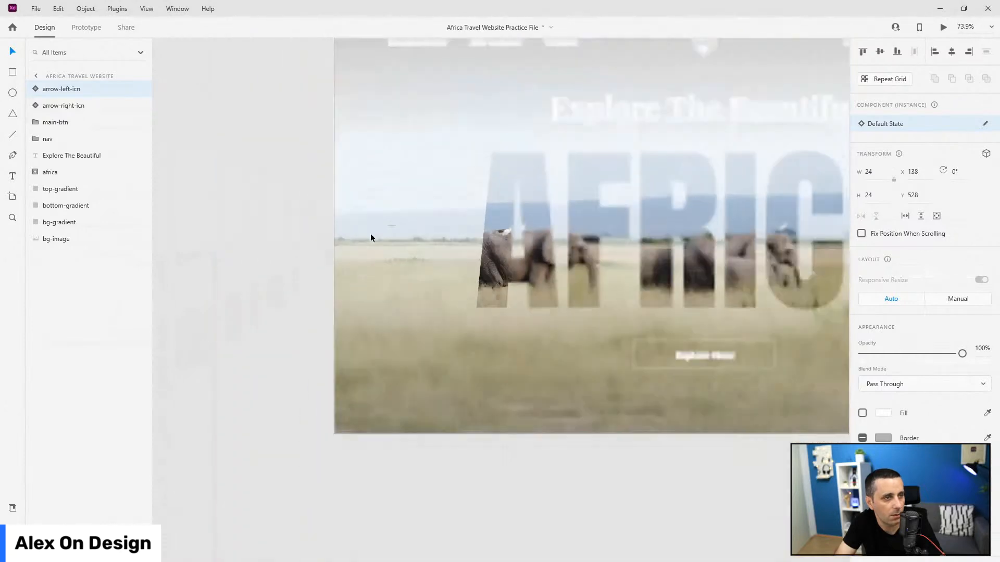
pyautogui.scroll(10, 576, 242)
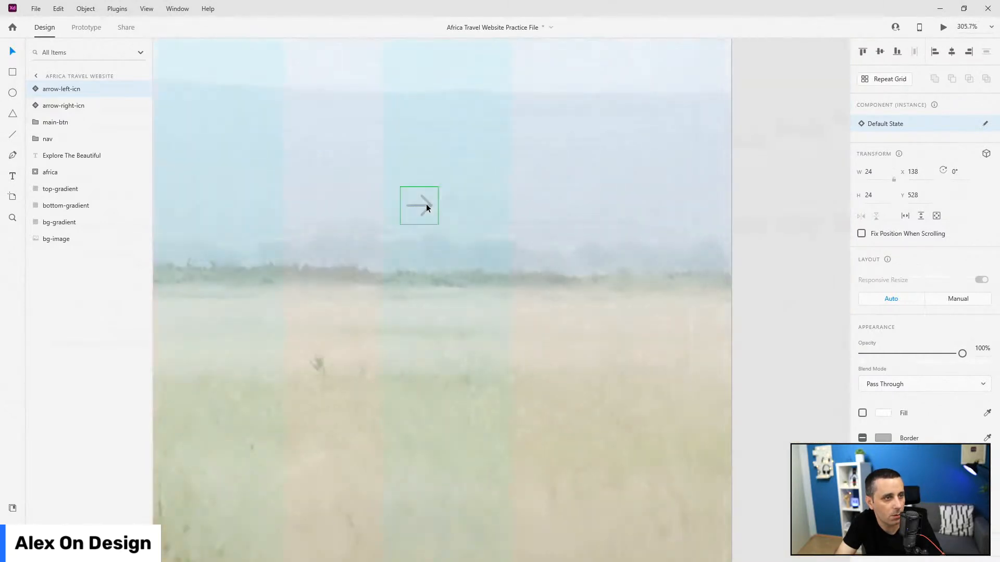
pyautogui.moveTo(426, 207); pyautogui.dragTo(504, 206)
pyautogui.scroll(-8, 639, 276)
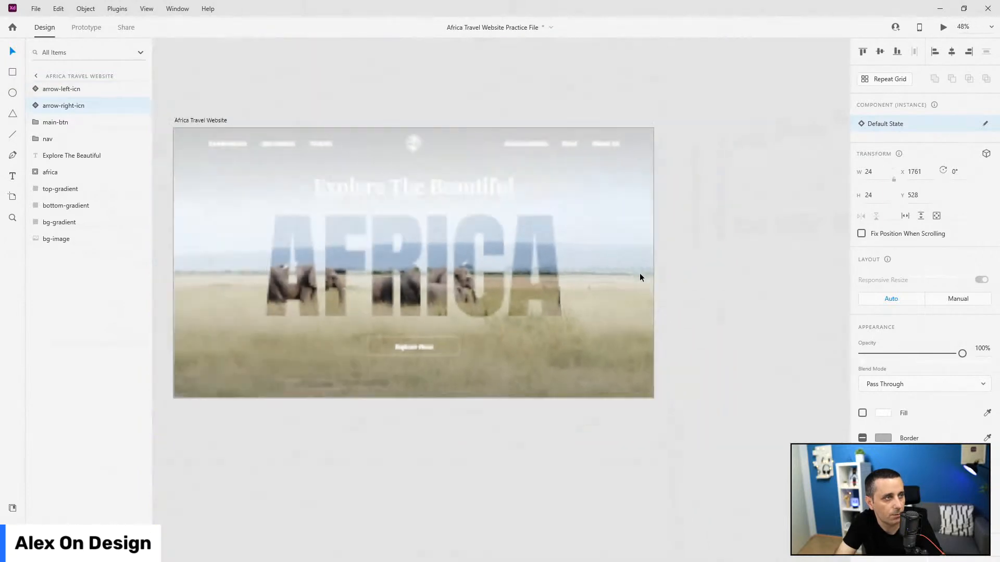
# Group the two arrow icons and name the group "arrows"
pyautogui.scroll(-2, 639, 277)
pyautogui.keyDown('shift'); pyautogui.click(57, 89); pyautogui.keyUp('shift')
pyautogui.hotkey('ctrl', 'g')
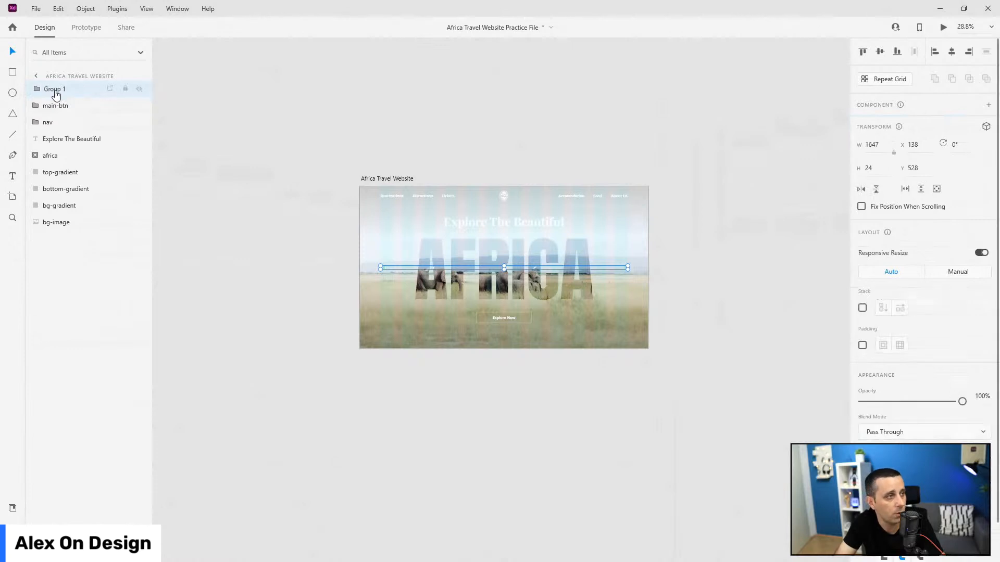
pyautogui.doubleClick(55, 90)
pyautogui.write('arrows')
pyautogui.press('Return')
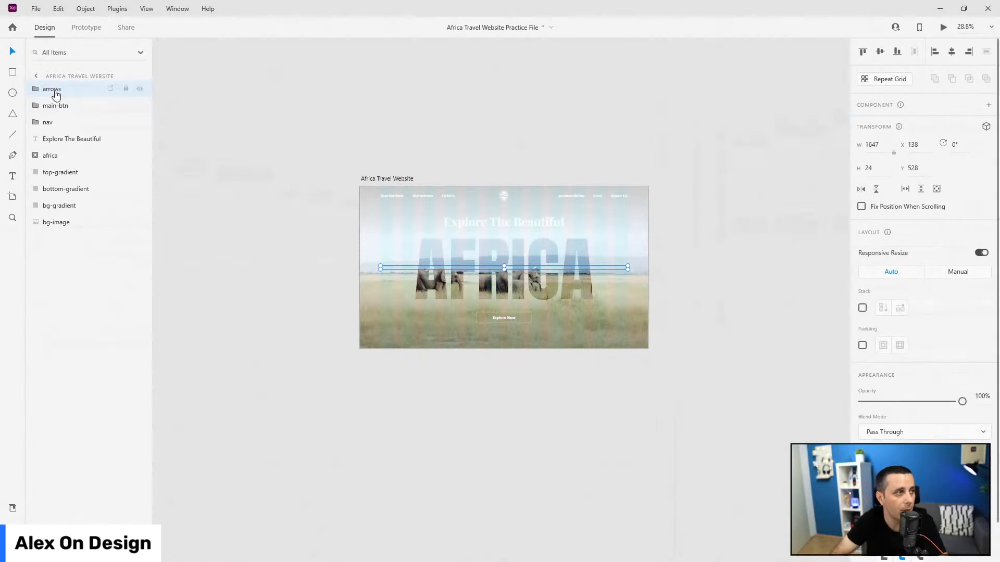
# Change the border color of both icons inside the arrows group to white (#FFFFFF)
pyautogui.scroll(2, 559, 270)
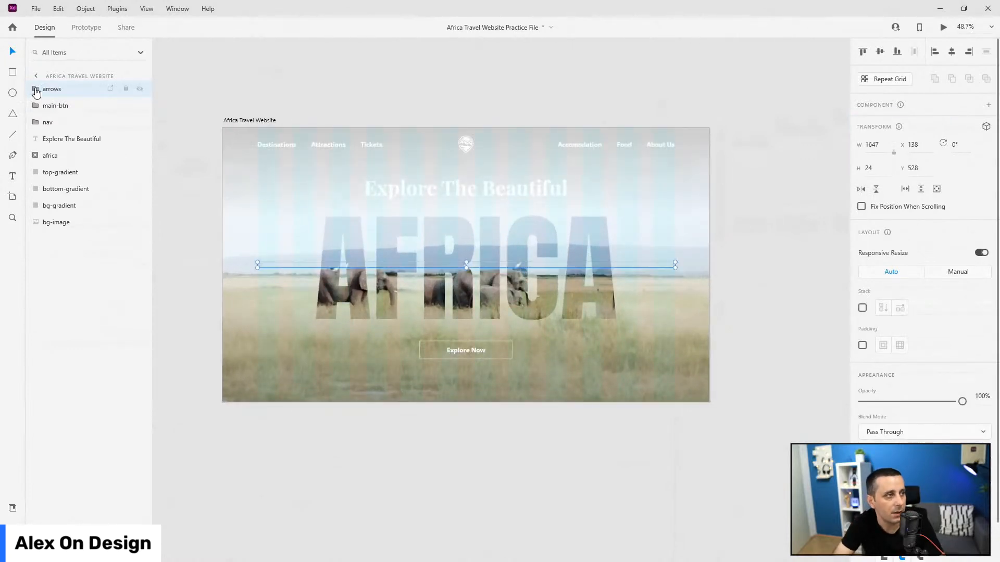
pyautogui.click(35, 89)
pyautogui.click(56, 106)
pyautogui.keyDown('shift'); pyautogui.click(67, 122); pyautogui.keyUp('shift')
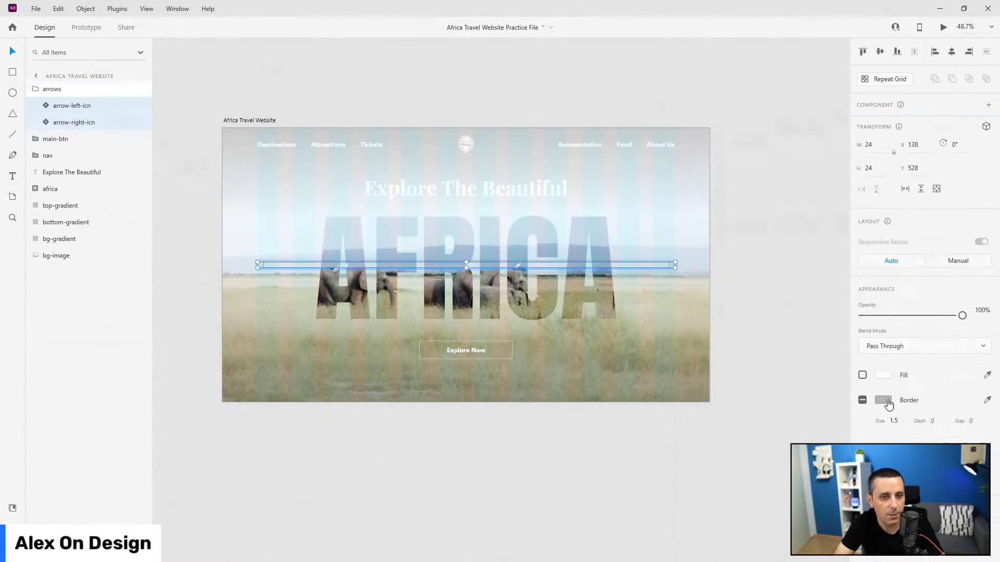
pyautogui.click(889, 404)
pyautogui.moveTo(790, 378); pyautogui.dragTo(585, 239)
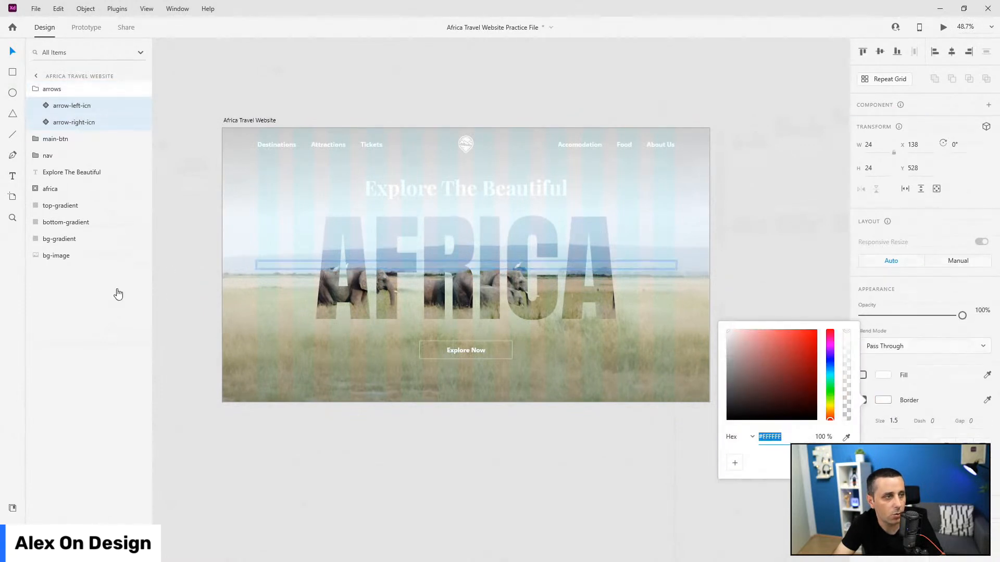
pyautogui.click(185, 284)
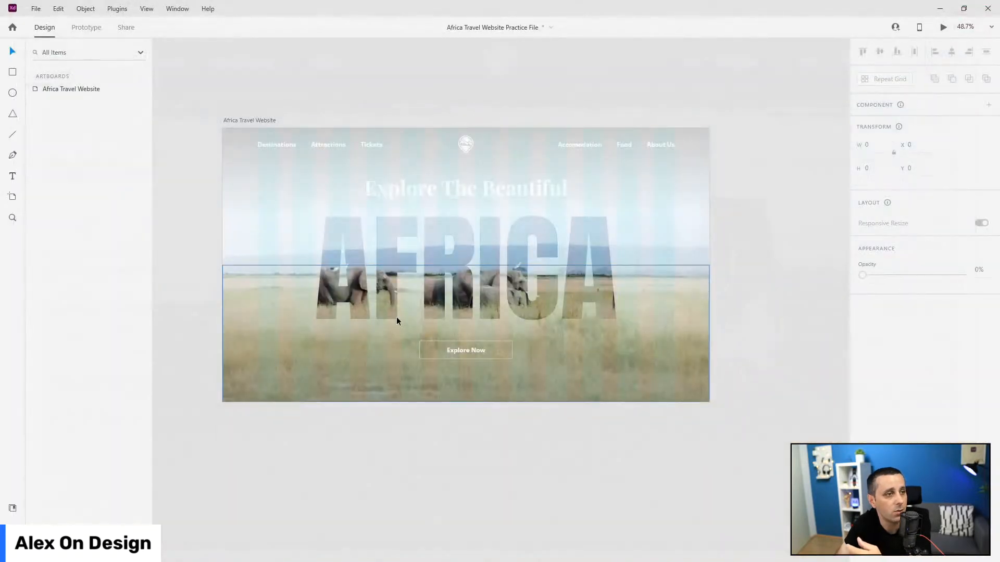
# Reorder the layers with nav topmost and the arrows and main-btn groups directly beneath the africa layer
pyautogui.click(462, 360)
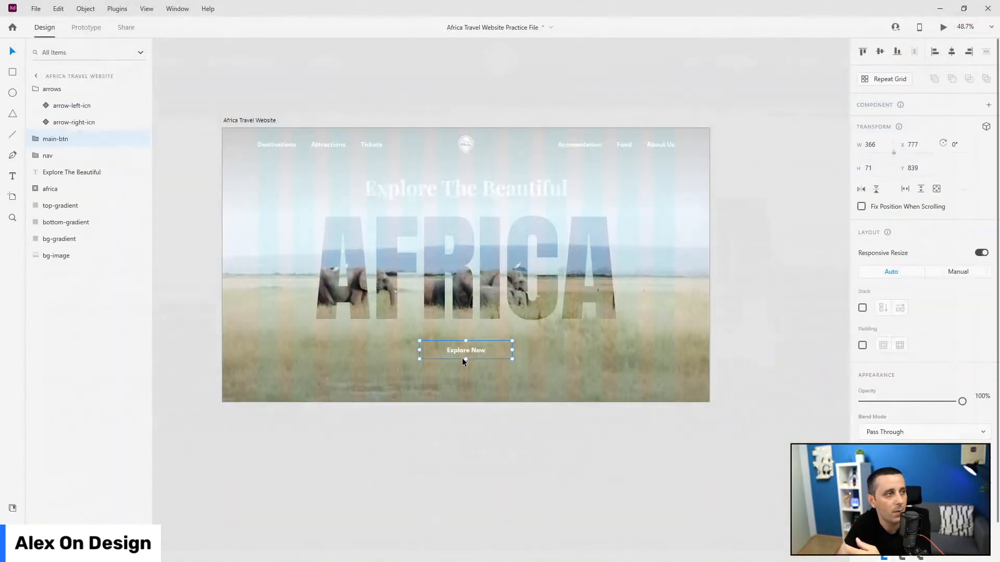
pyautogui.click(44, 89)
pyautogui.click(36, 89)
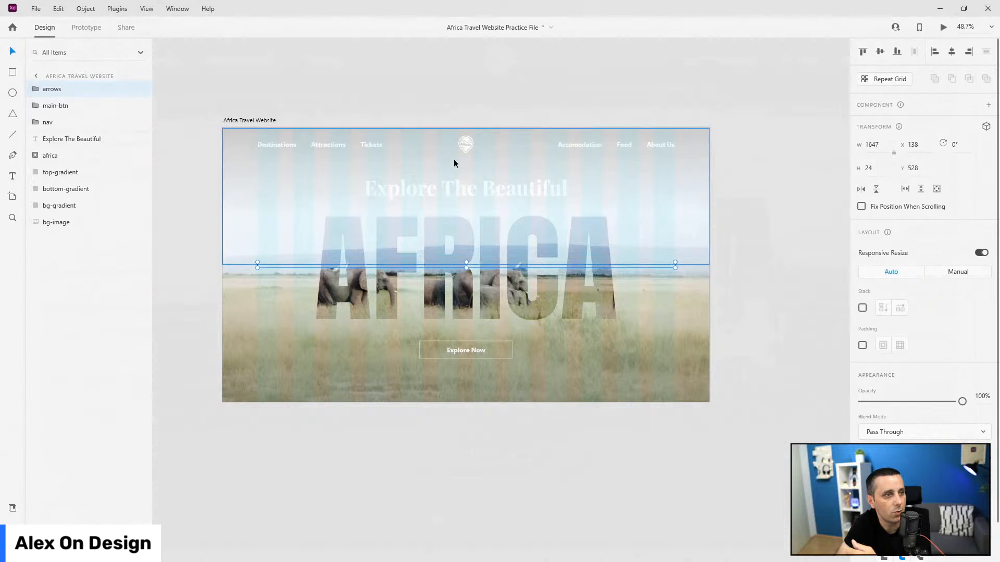
pyautogui.click(462, 146)
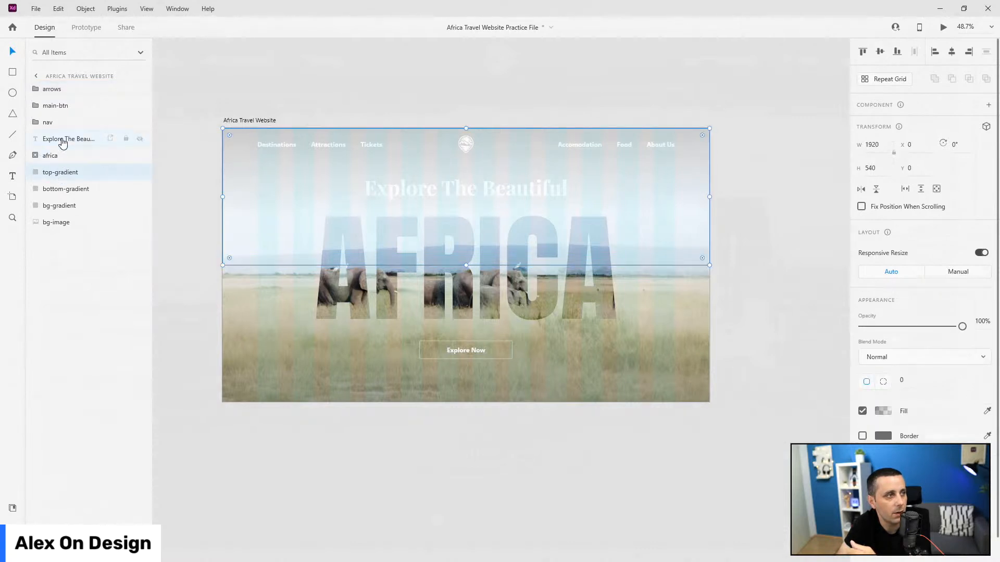
pyautogui.moveTo(71, 123); pyautogui.dragTo(85, 87)
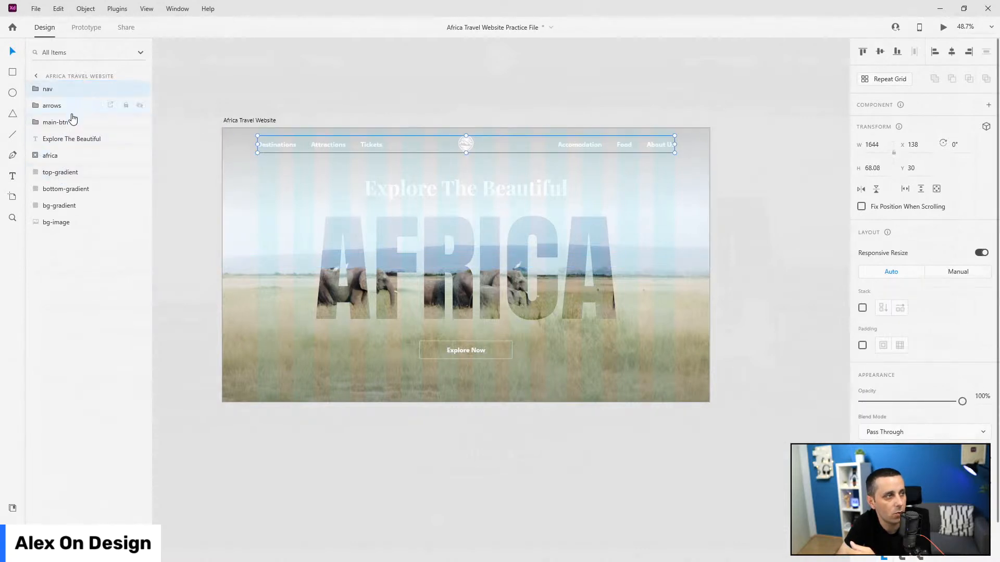
pyautogui.click(55, 123)
pyautogui.moveTo(66, 122); pyautogui.dragTo(60, 162)
pyautogui.click(67, 107)
pyautogui.moveTo(68, 108); pyautogui.dragTo(63, 156)
pyautogui.click(63, 157)
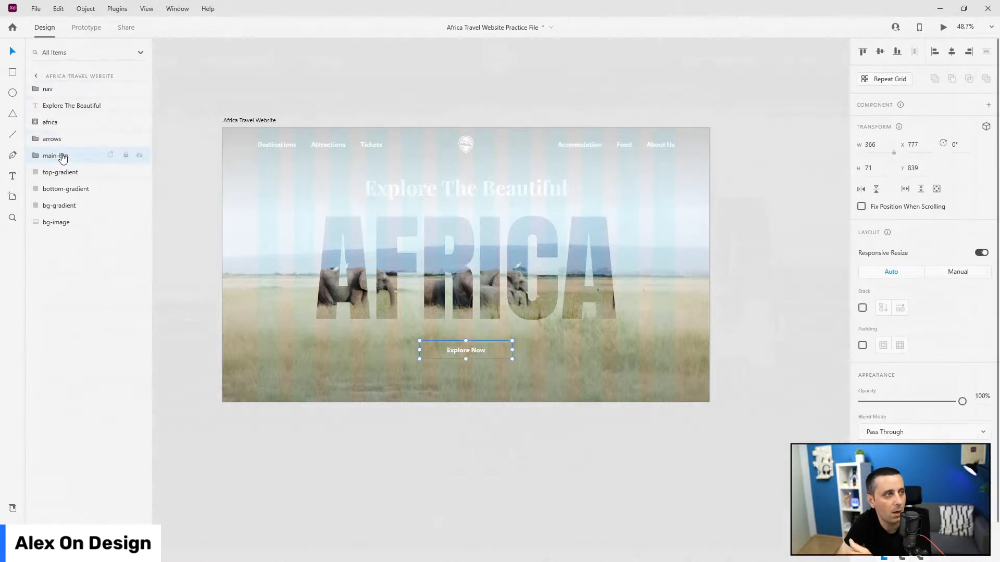
# Turn the main-btn group into a component and add a hover state named "hover"
pyautogui.hotkey('ctrl', 'k')
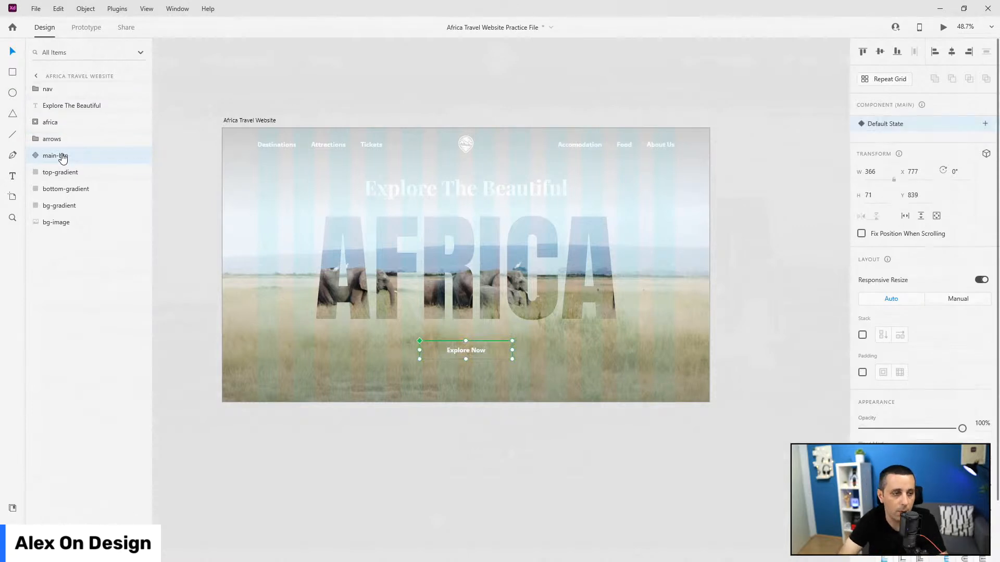
pyautogui.click(985, 125)
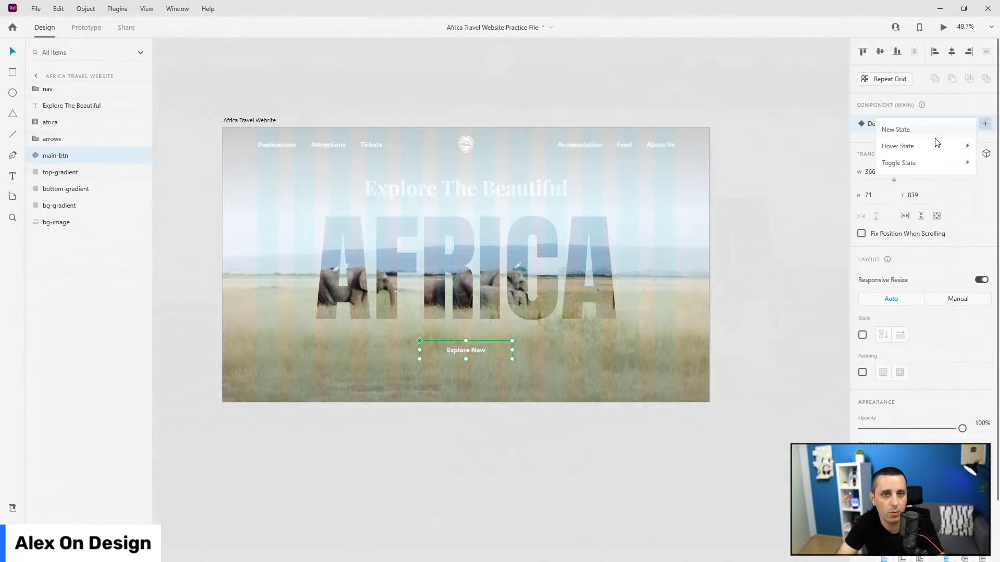
pyautogui.click(919, 146)
pyautogui.write('hove')
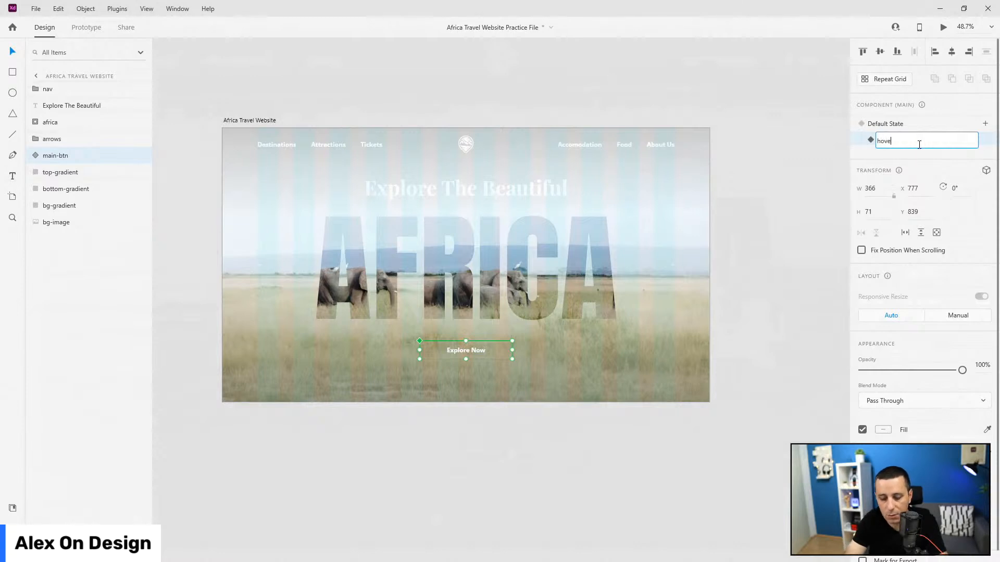
pyautogui.write('r')
pyautogui.press('Return')
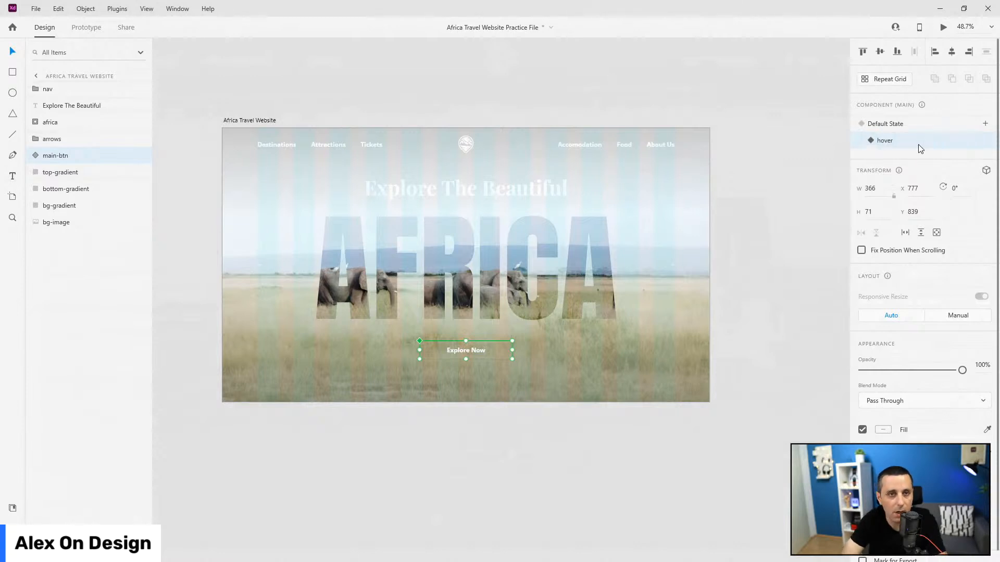
# Set the btn-bg fill in the button's hover state to #FFFFFF at 30% opacity
pyautogui.click(38, 155)
pyautogui.click(57, 191)
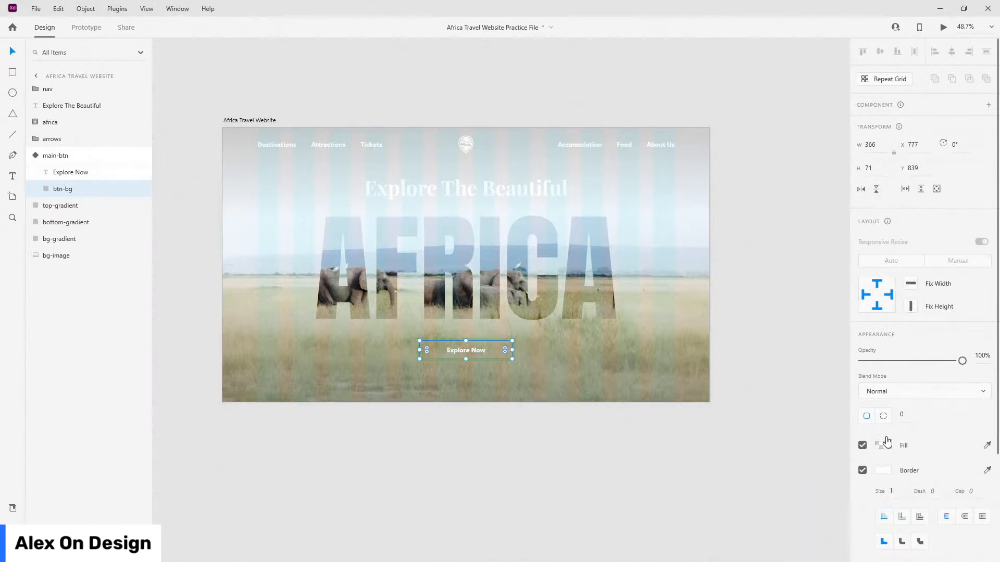
pyautogui.click(883, 446)
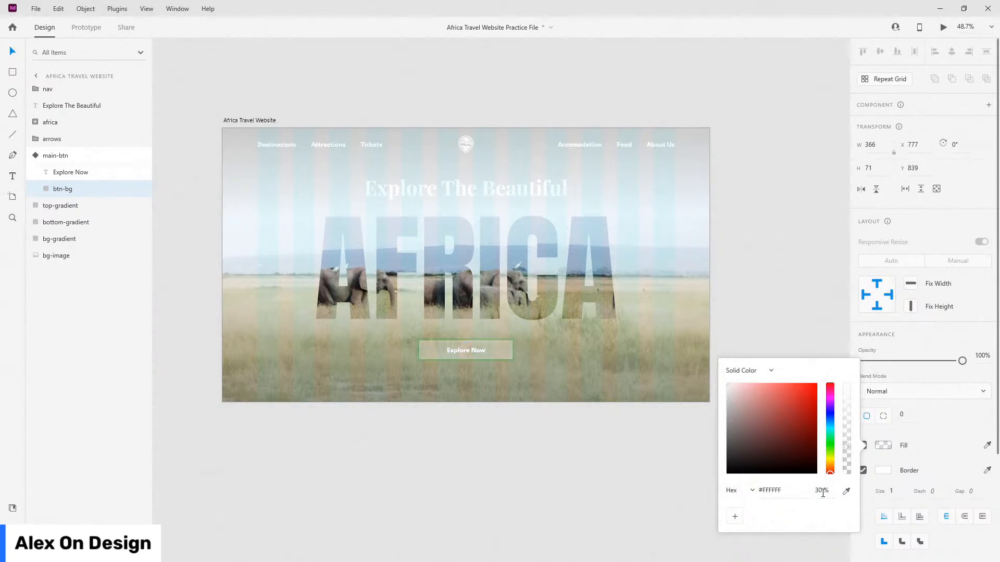
# Return the main-btn component to its Default State and test the Explore Now hover effect in the preview
pyautogui.click(55, 155)
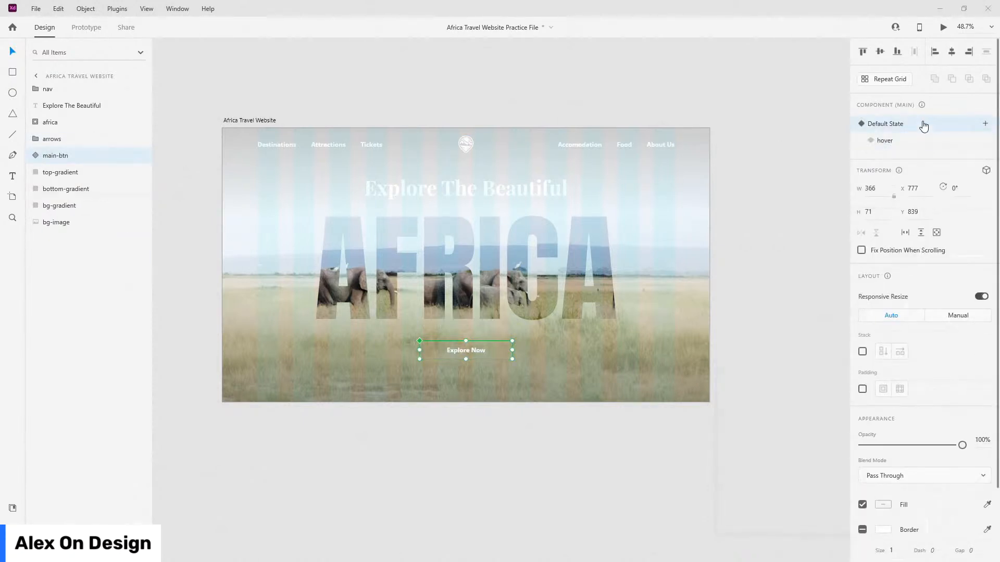
pyautogui.hotkey('ctrl', 'Return')
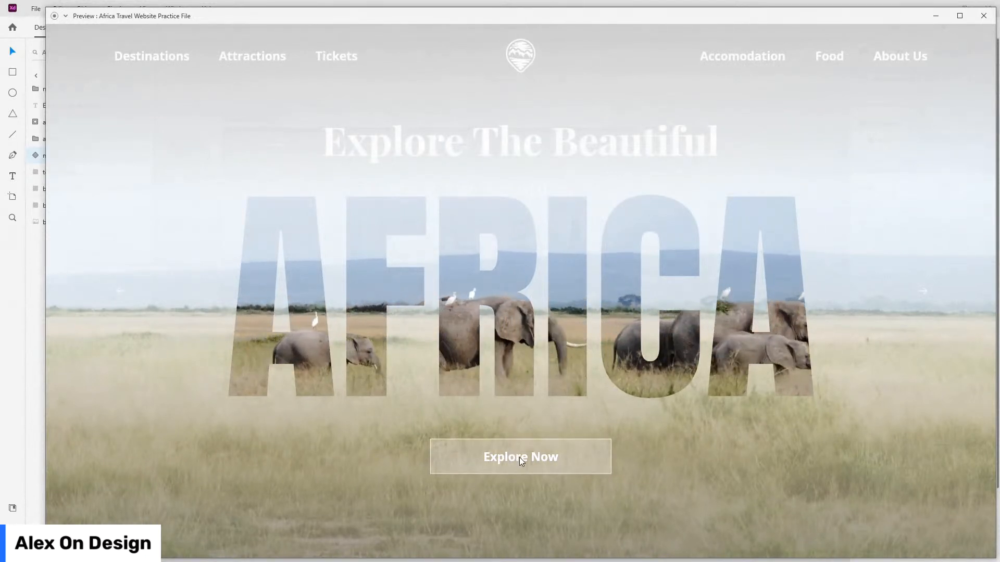
pyautogui.click(987, 15)
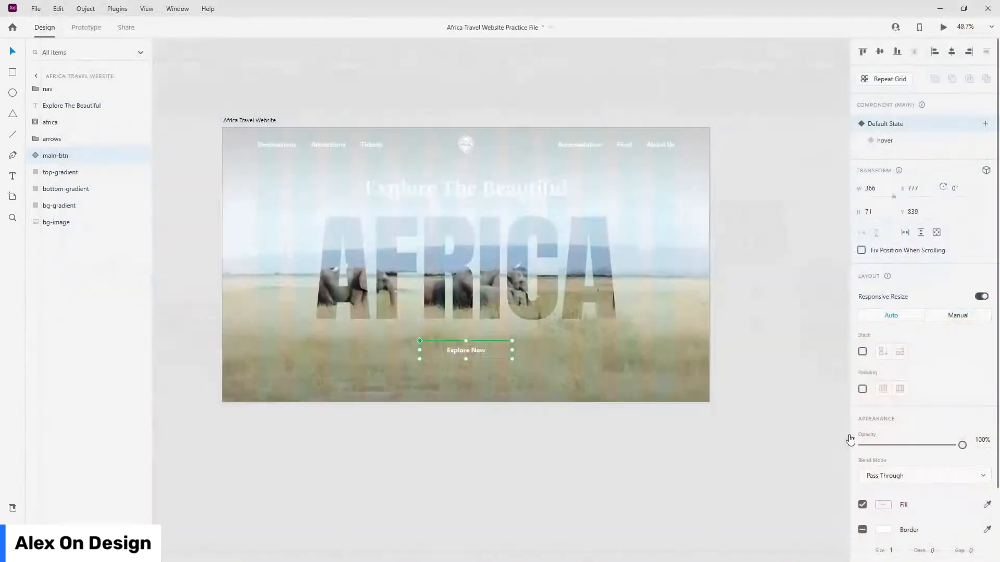
# Set the border size of btn-bg in the main-btn component to 3 and check the button in the preview
pyautogui.scroll(8, 466, 329)
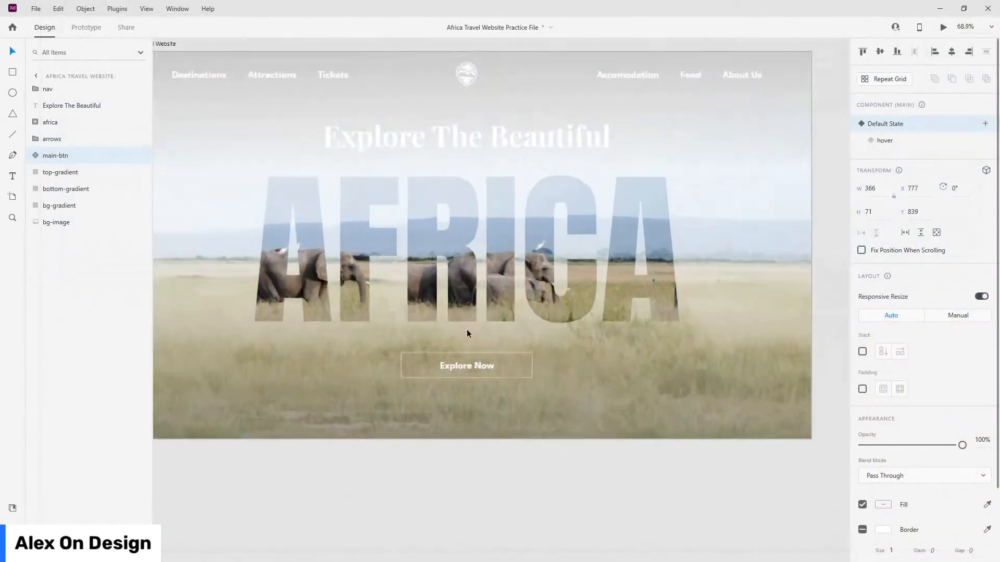
pyautogui.click(37, 156)
pyautogui.click(63, 188)
pyautogui.scroll(-5, 590, 339)
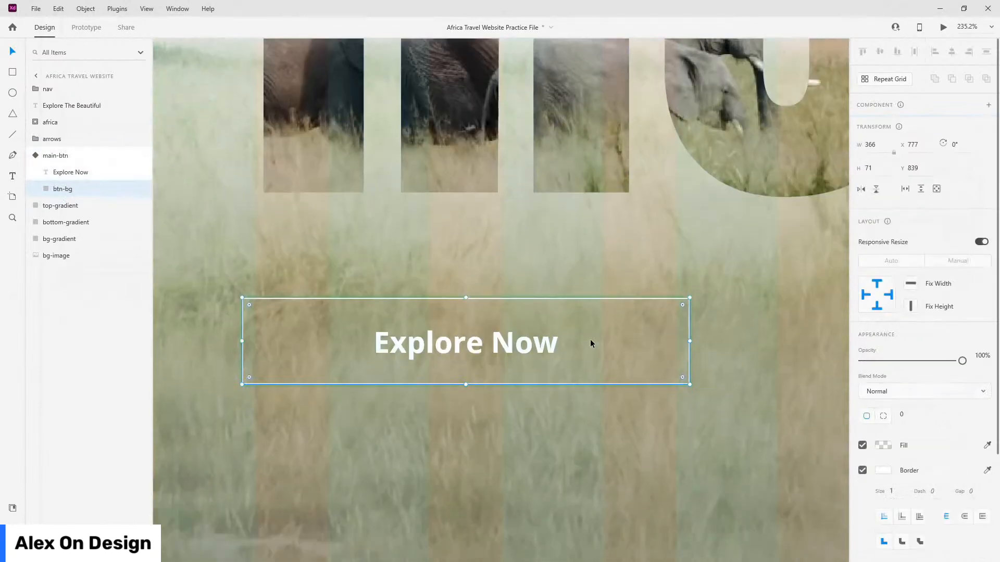
pyautogui.scroll(-4, 922, 320)
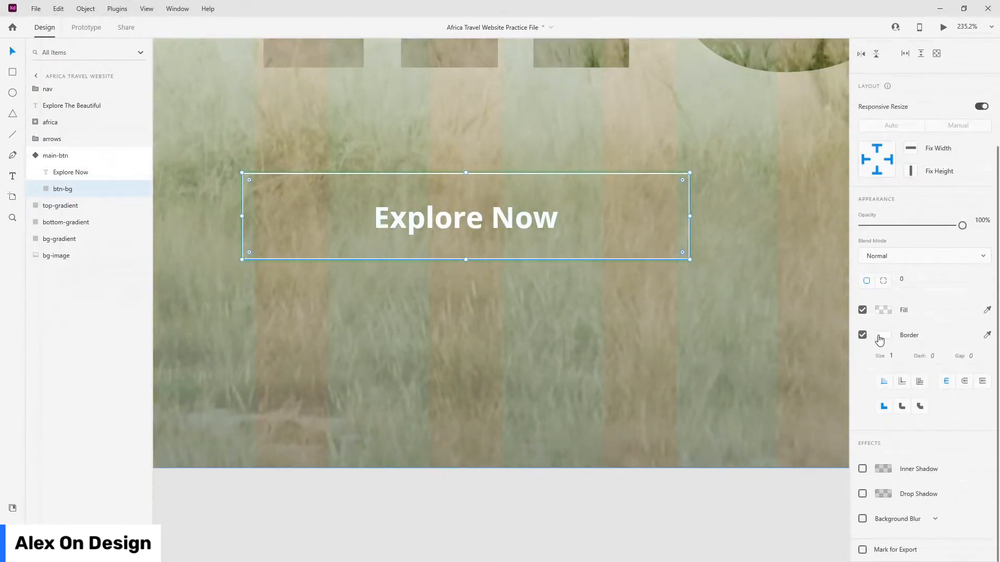
pyautogui.click(881, 336)
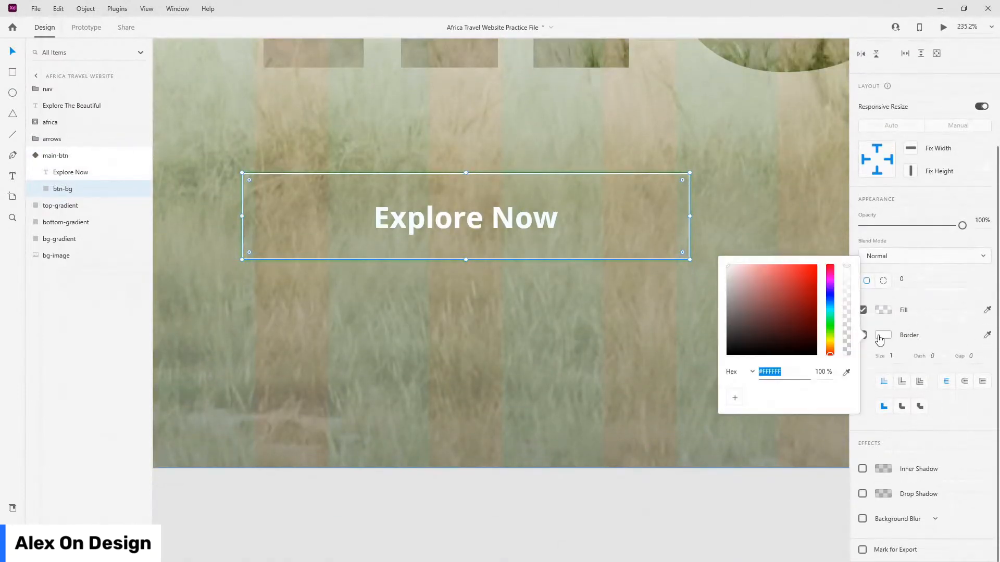
pyautogui.click(908, 333)
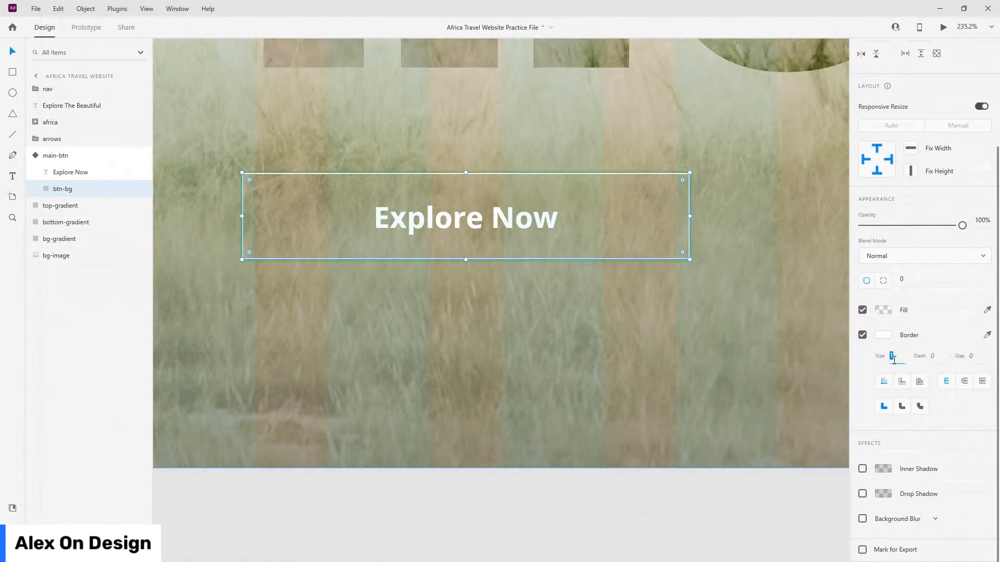
pyautogui.click(894, 360)
pyautogui.write('3')
pyautogui.press('Return')
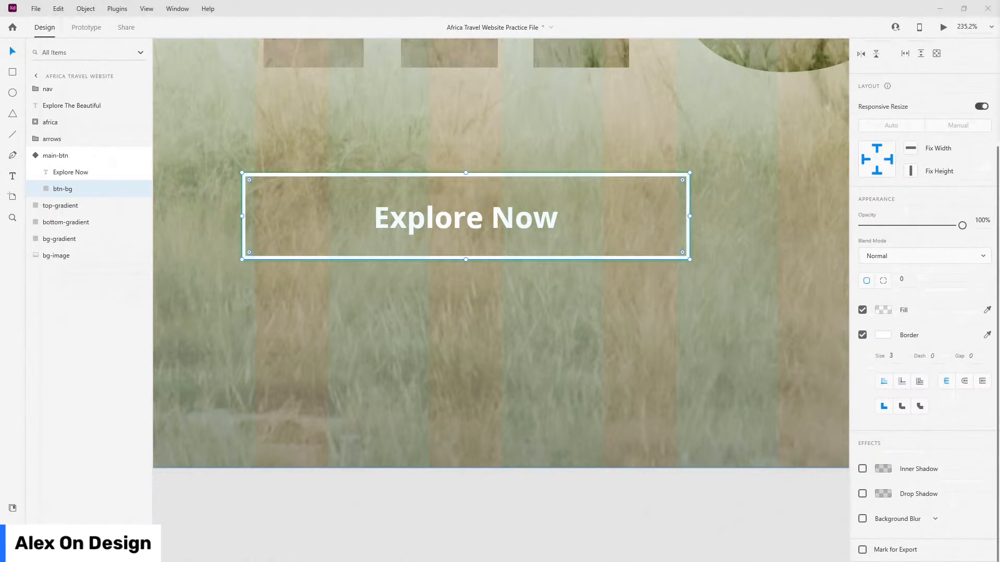
pyautogui.hotkey('ctrl', 'Return')
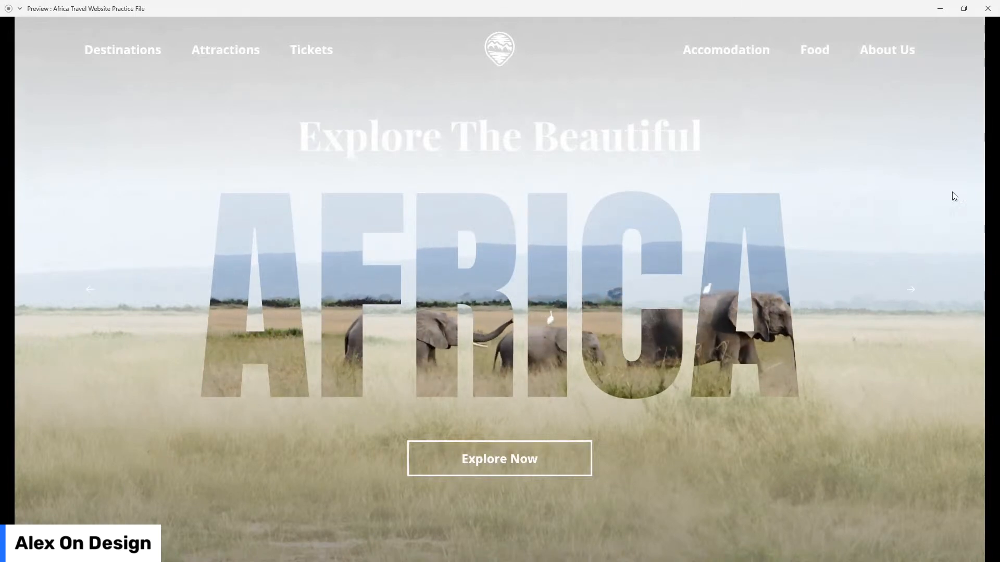
pyautogui.click(995, 9)
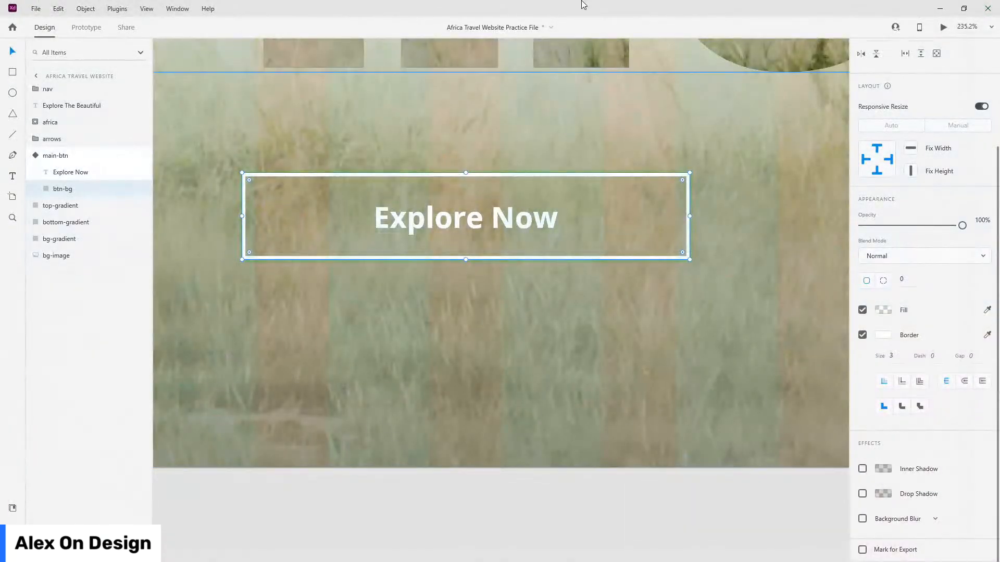
# Apply the #515151 document color as the border color of both arrow-left-icn and arrow-right-icn
pyautogui.hotkey('ctrl', '0')
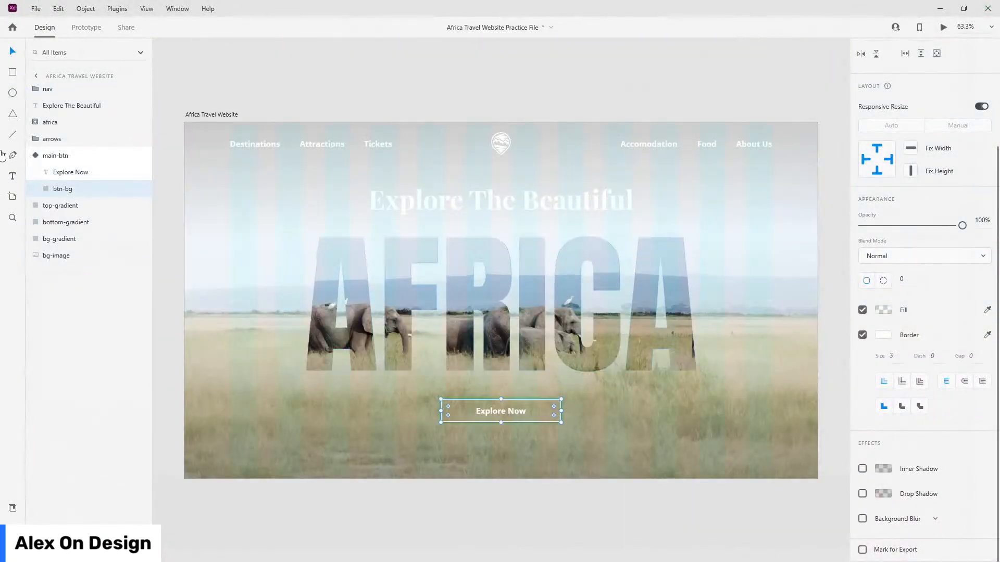
pyautogui.click(34, 155)
pyautogui.click(35, 139)
pyautogui.click(64, 155)
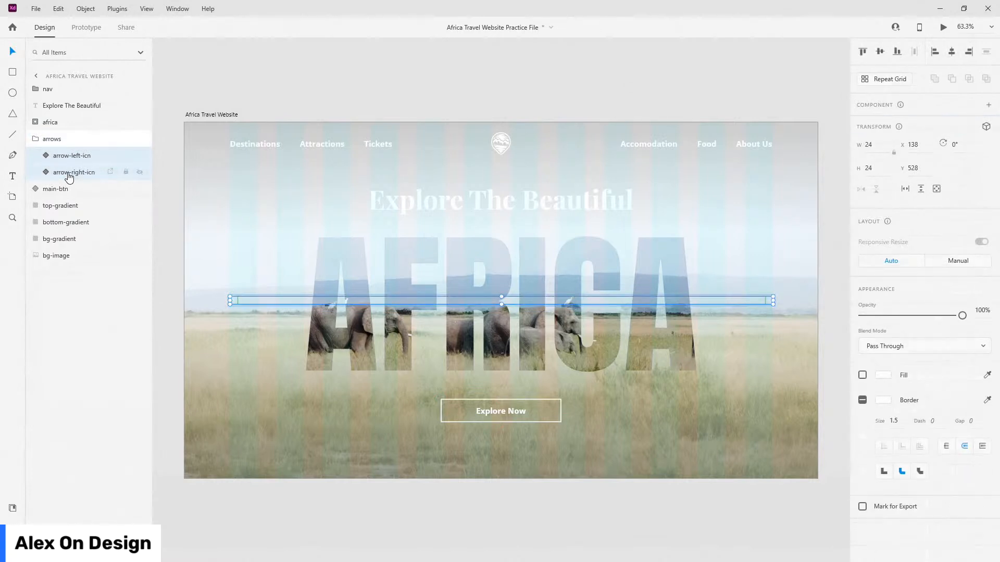
pyautogui.click(11, 507)
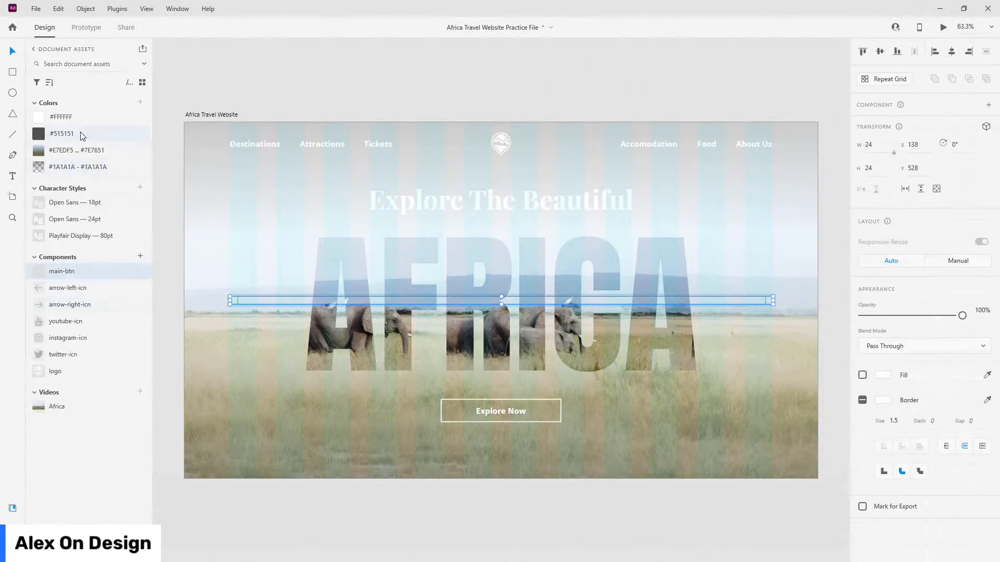
pyautogui.rightClick(82, 136)
pyautogui.click(98, 155)
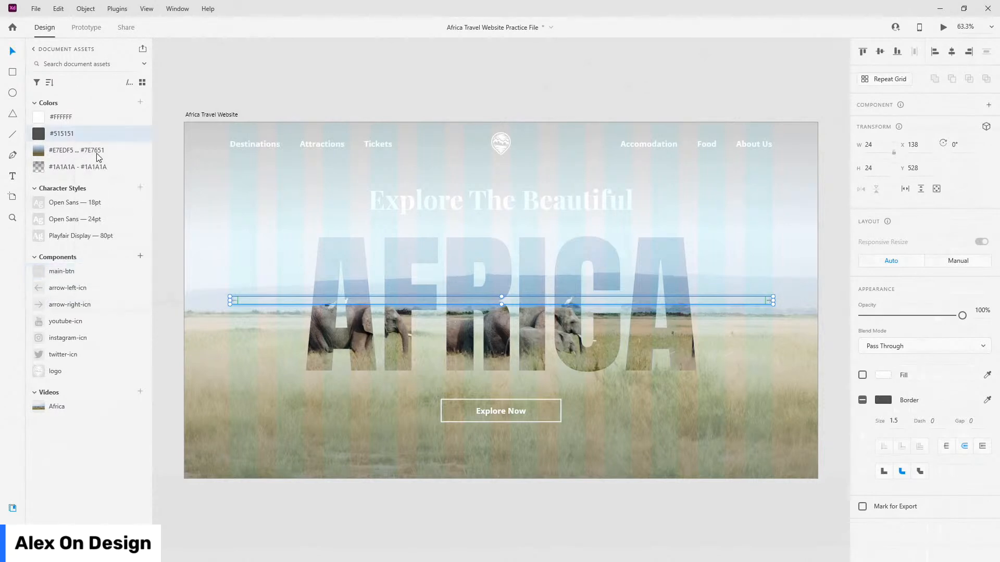
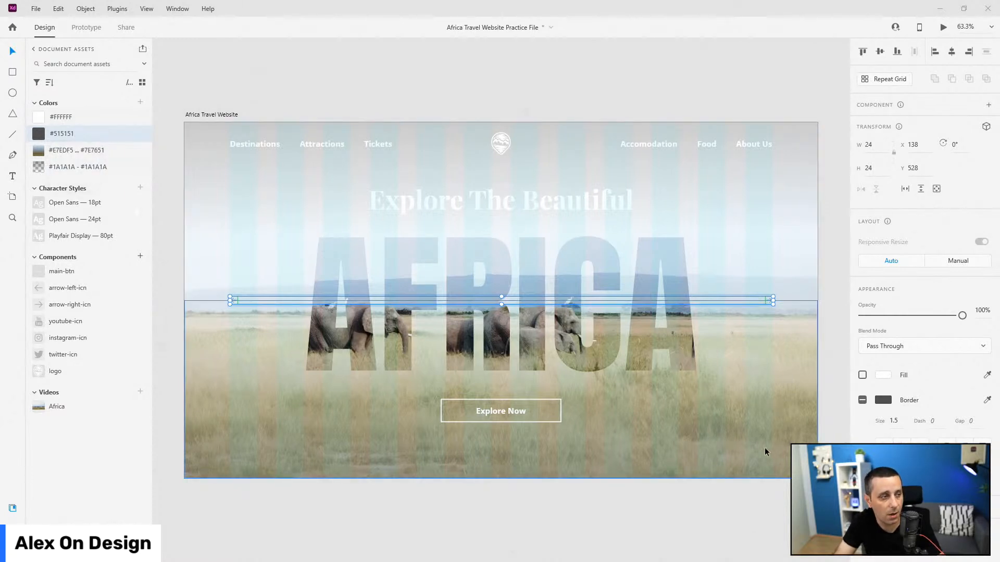
# Place the youtube-icn, instagram-icn and twitter-icn components on the artboard, just right of the Explore Now button
pyautogui.click(86, 354)
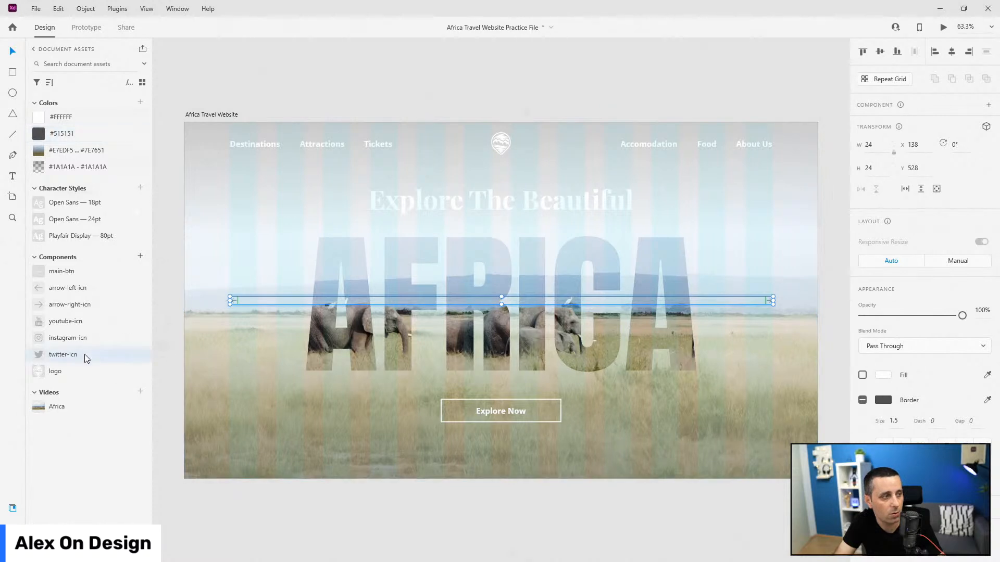
pyautogui.keyDown('shift'); pyautogui.click(86, 322); pyautogui.keyUp('shift')
pyautogui.moveTo(67, 324); pyautogui.dragTo(629, 425)
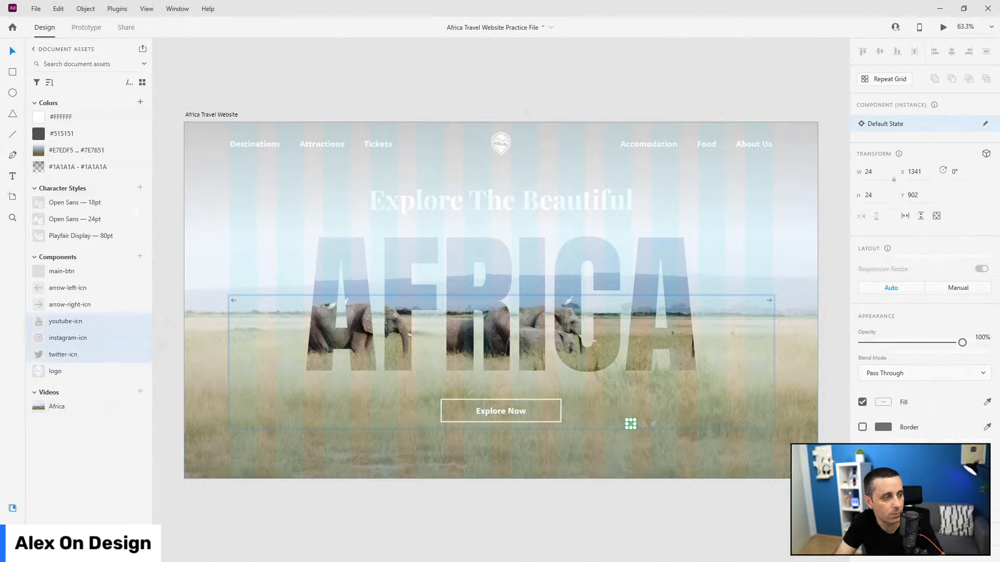
# Move the twitter-icn, instagram-icn and youtube-icn layers out of the arrows group to directly beneath the africa layer
pyautogui.click(13, 507)
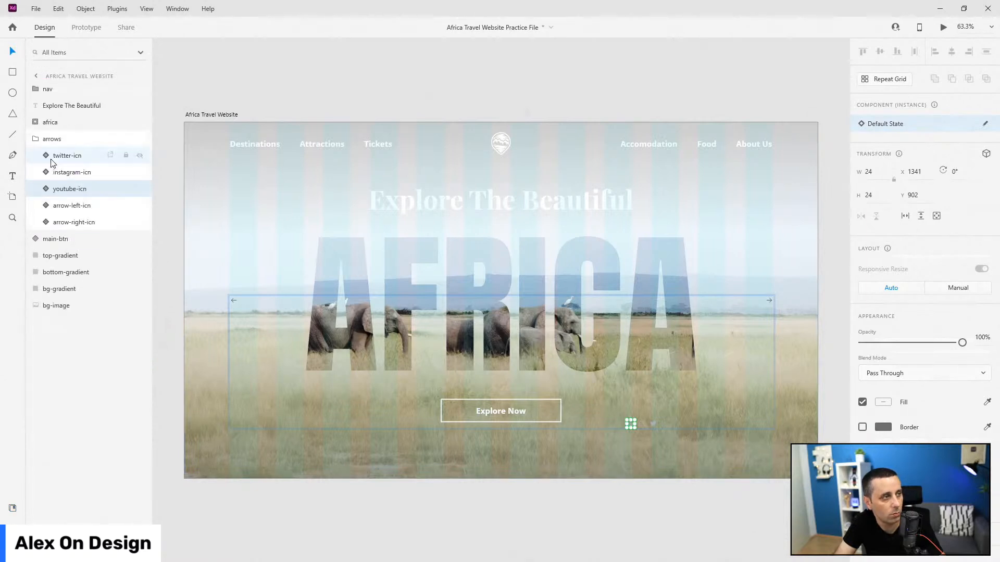
pyautogui.keyDown('shift'); pyautogui.click(71, 159); pyautogui.keyUp('shift')
pyautogui.click(77, 160)
pyautogui.keyDown('shift'); pyautogui.click(78, 187); pyautogui.keyUp('shift')
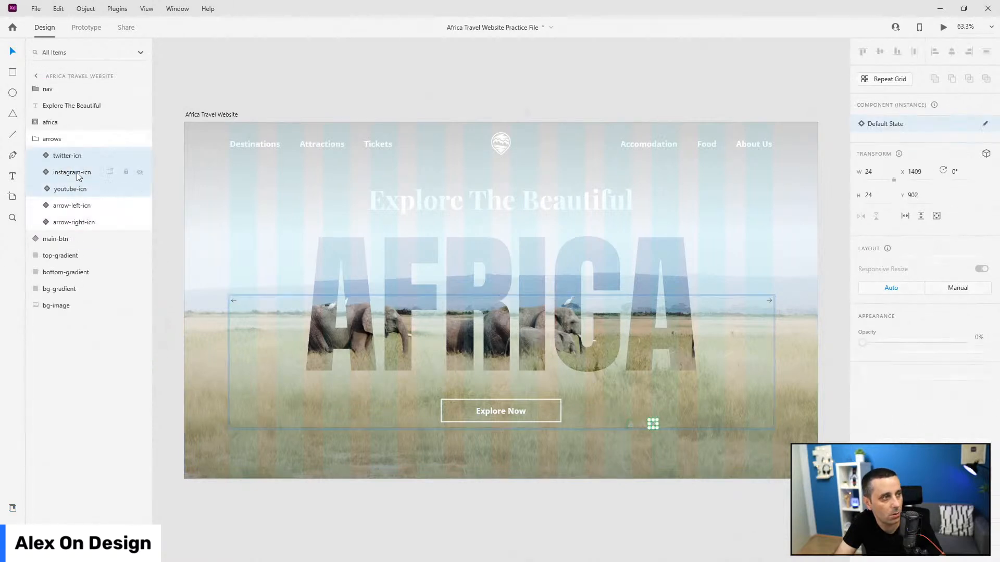
pyautogui.moveTo(77, 177); pyautogui.dragTo(77, 135)
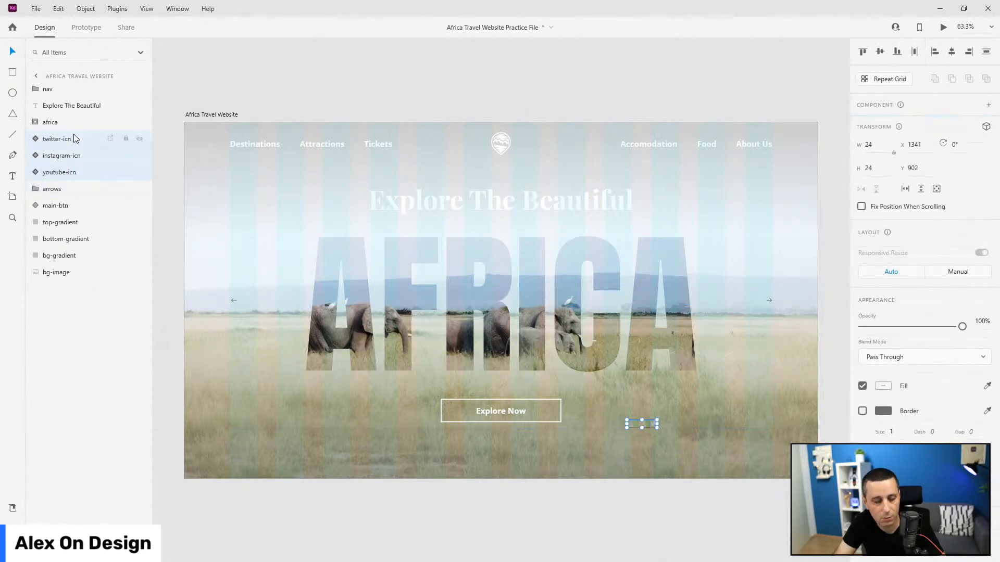
# Group the three social media icons and name the group "social-icons"
pyautogui.hotkey('ctrl', 'g')
pyautogui.doubleClick(54, 139)
pyautogui.write('soci')
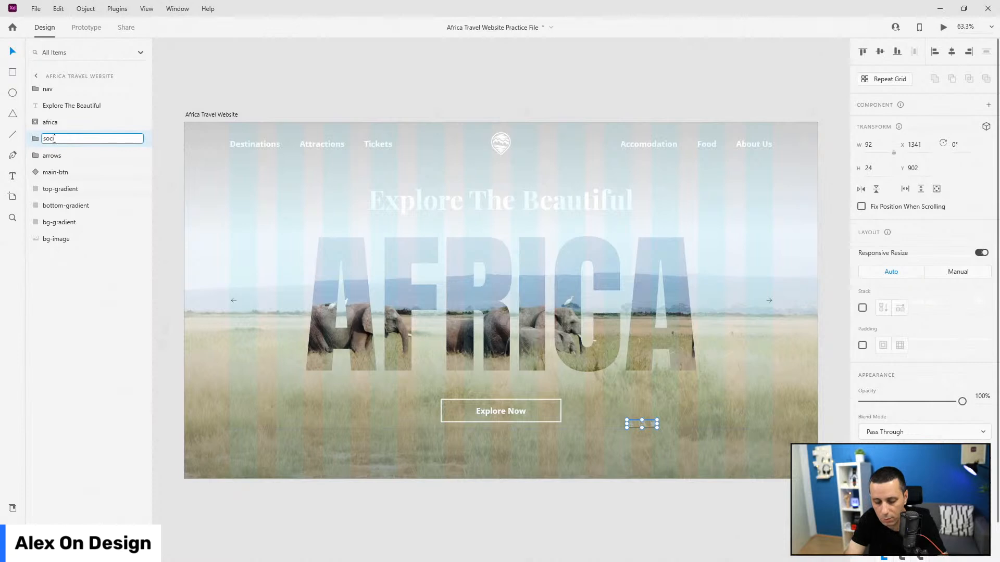
pyautogui.write('al-icons')
pyautogui.press('Return')
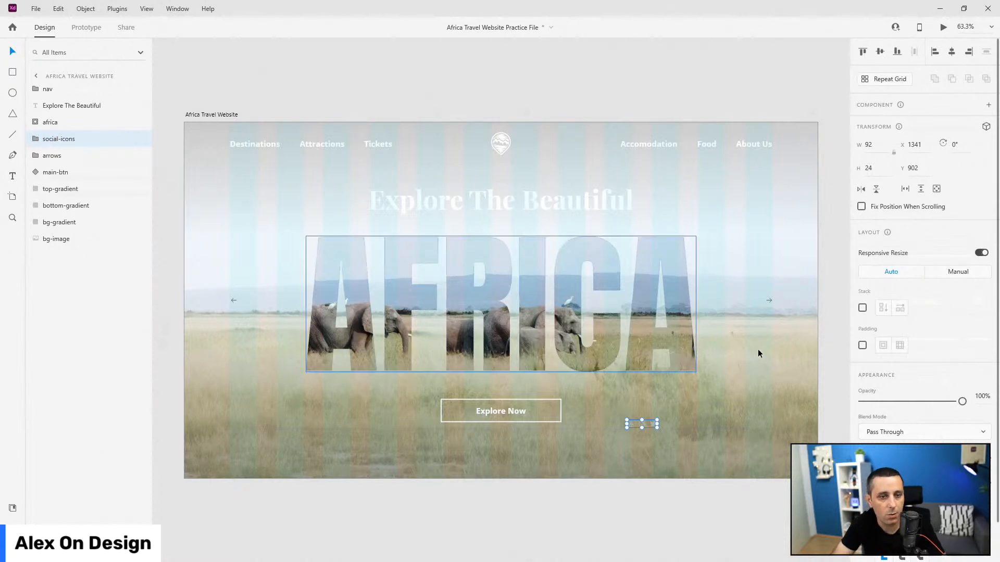
# Turn on a horizontal stack for the social-icons group with a spacing of 60
pyautogui.click(862, 308)
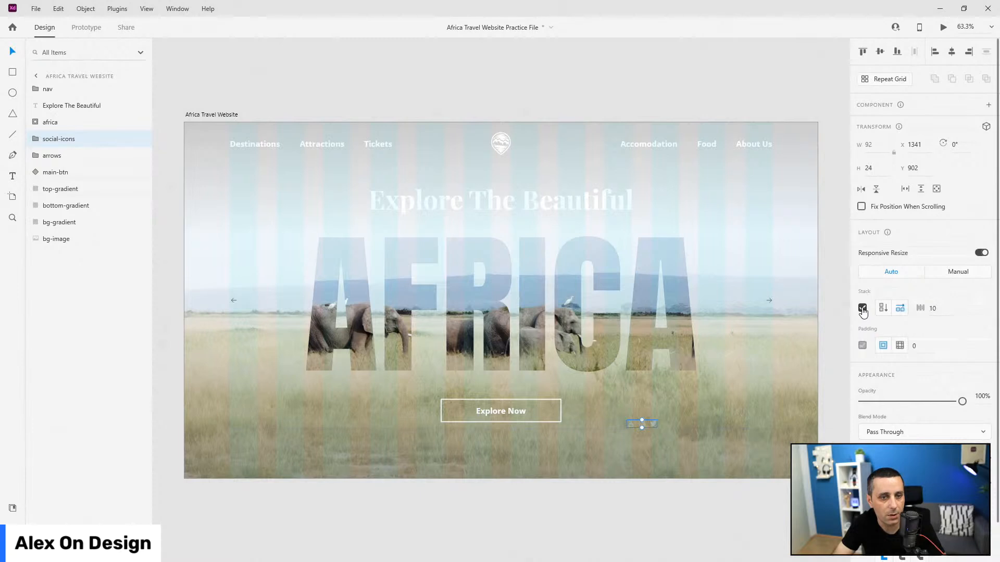
pyautogui.click(948, 308)
pyautogui.write('60')
pyautogui.press('Return')
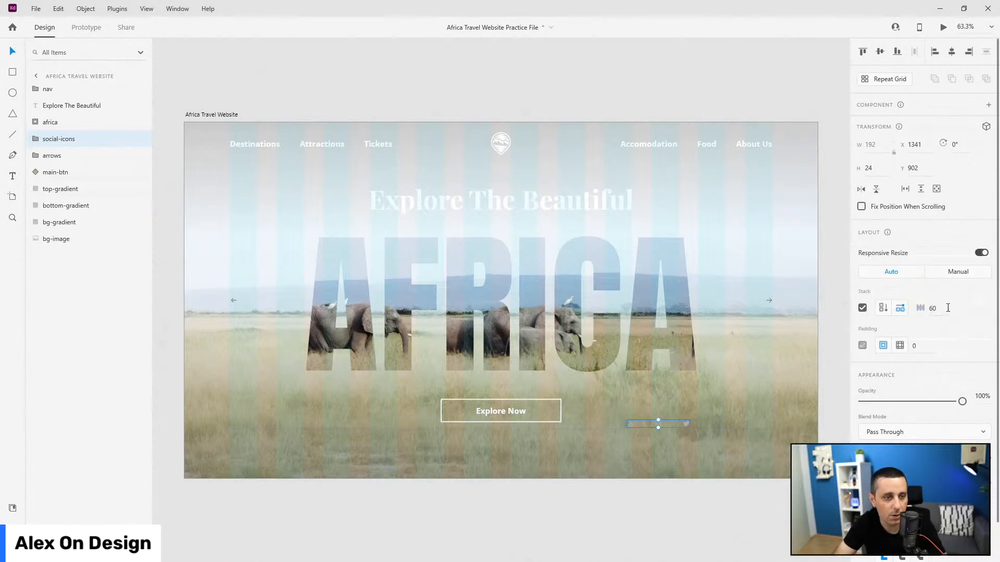
# Open the main component of youtube-icn from the social-icons group for editing and show the document assets
pyautogui.scroll(1, 711, 455)
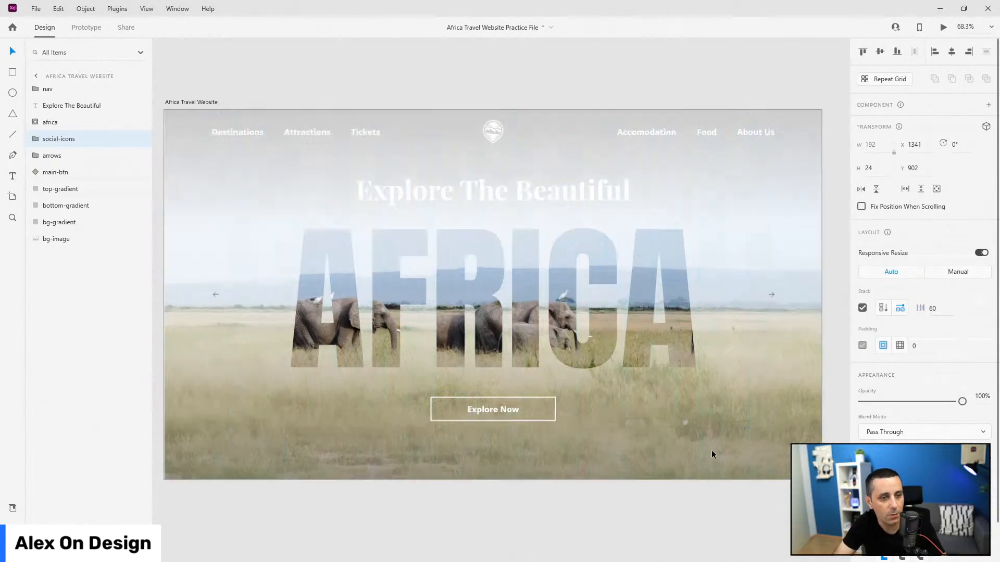
pyautogui.scroll(8, 711, 455)
pyautogui.scroll(3, 544, 213)
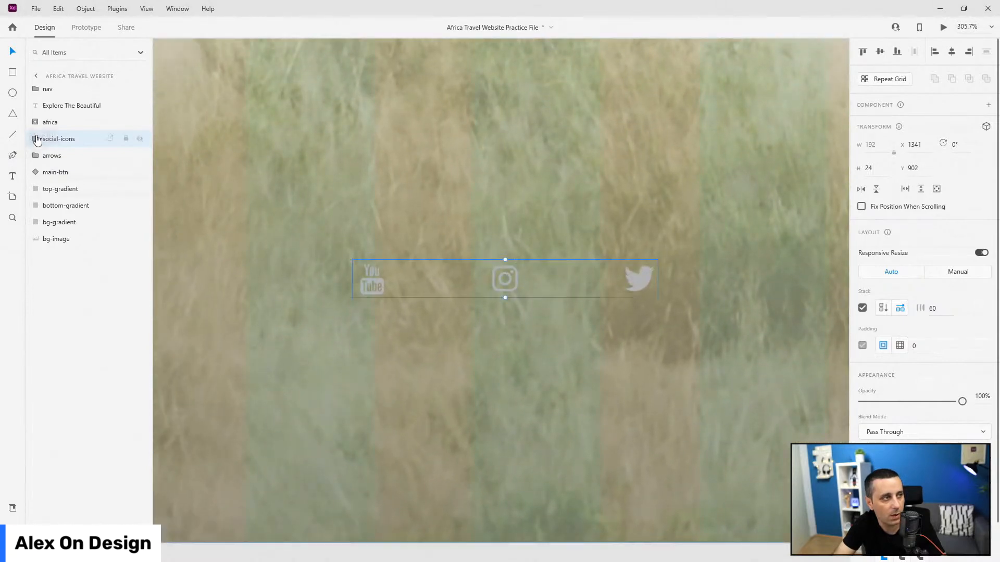
pyautogui.click(38, 138)
pyautogui.click(55, 154)
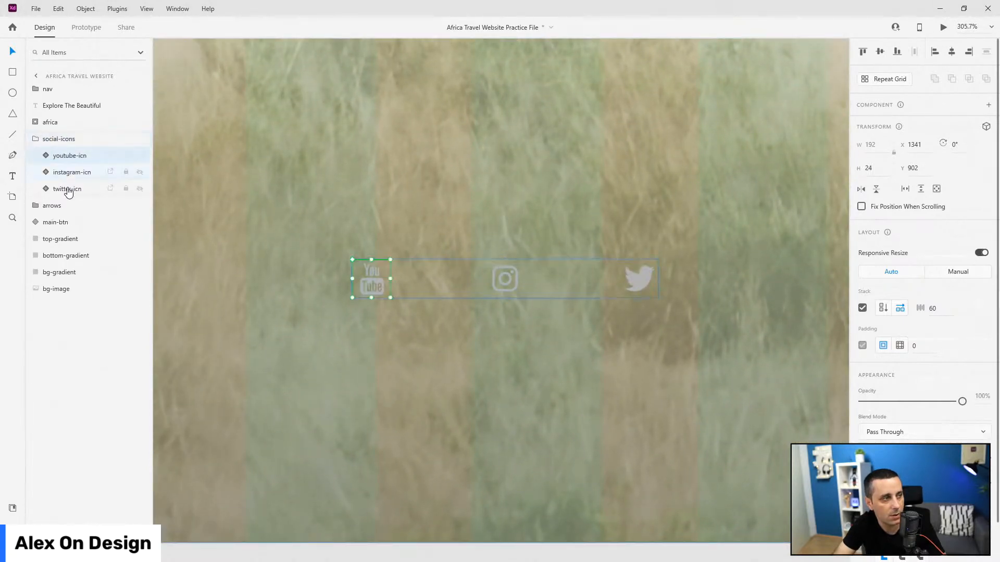
pyautogui.keyDown('shift'); pyautogui.click(69, 192); pyautogui.keyUp('shift')
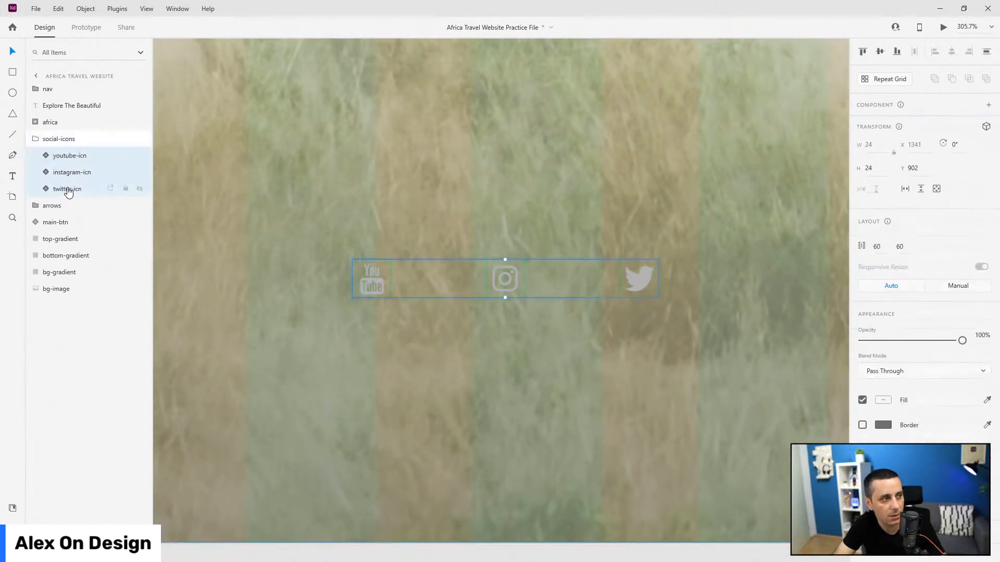
pyautogui.click(58, 159)
pyautogui.rightClick(58, 159)
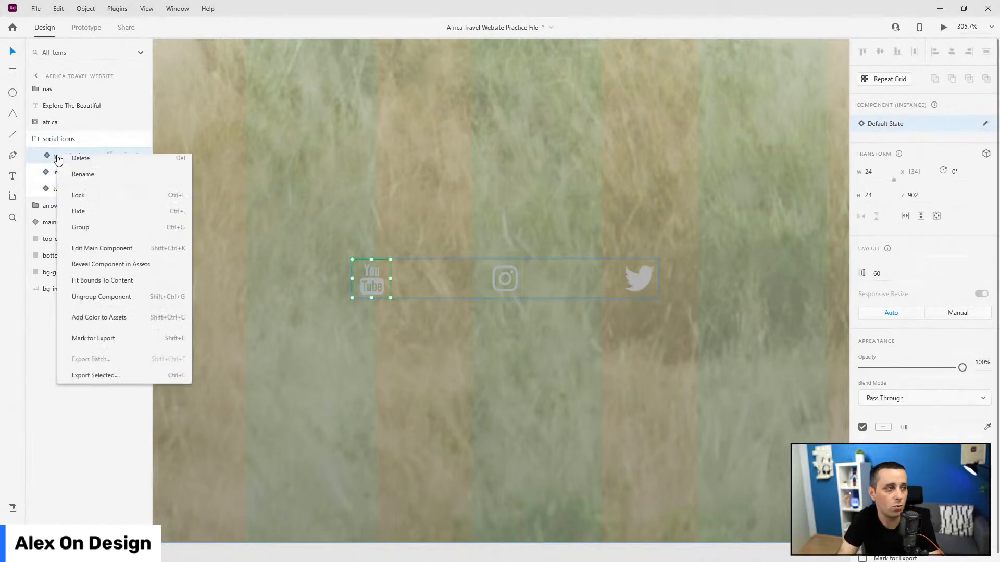
pyautogui.click(131, 336)
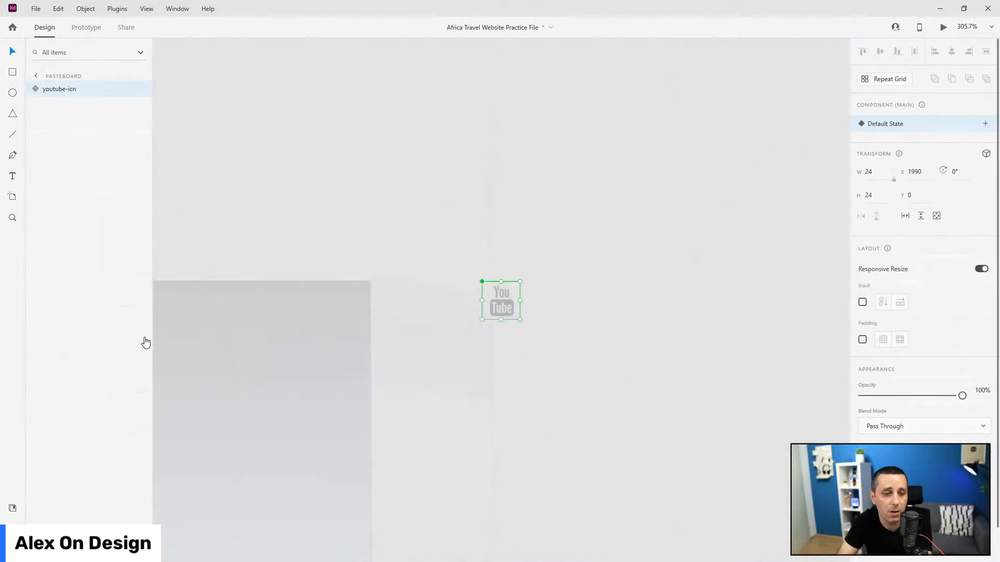
pyautogui.click(13, 507)
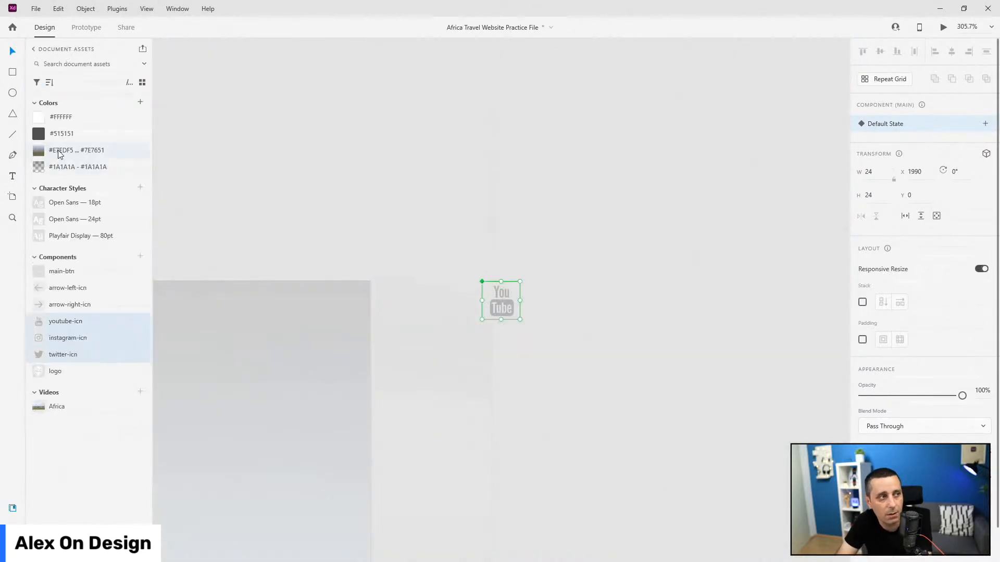
pyautogui.rightClick(64, 115)
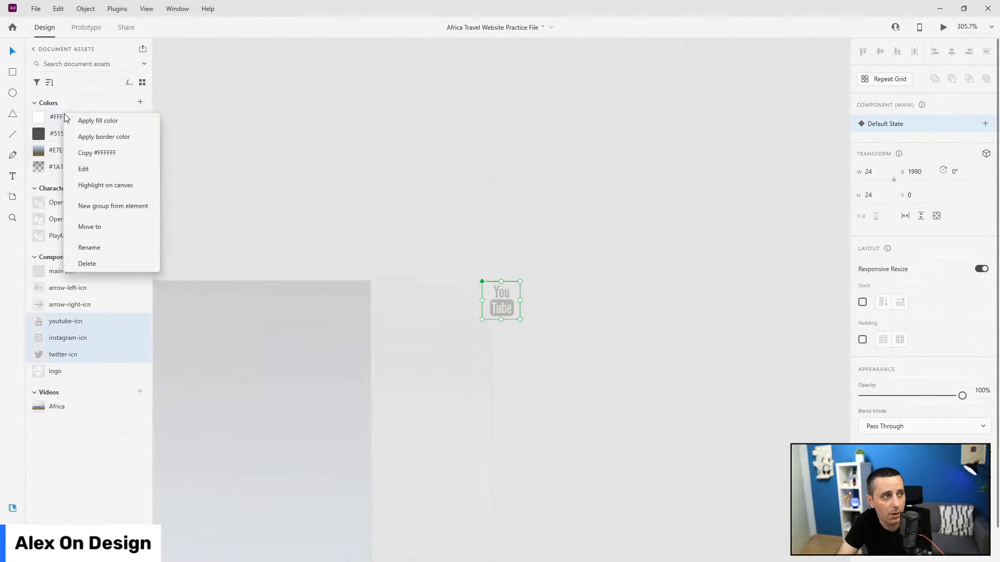
pyautogui.click(83, 137)
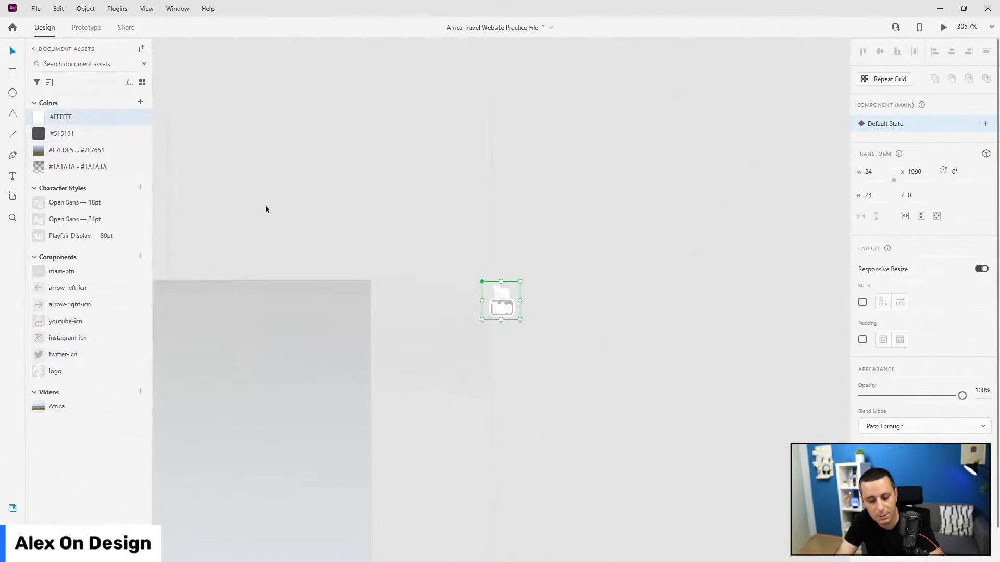
pyautogui.hotkey('ctrl', 'z')
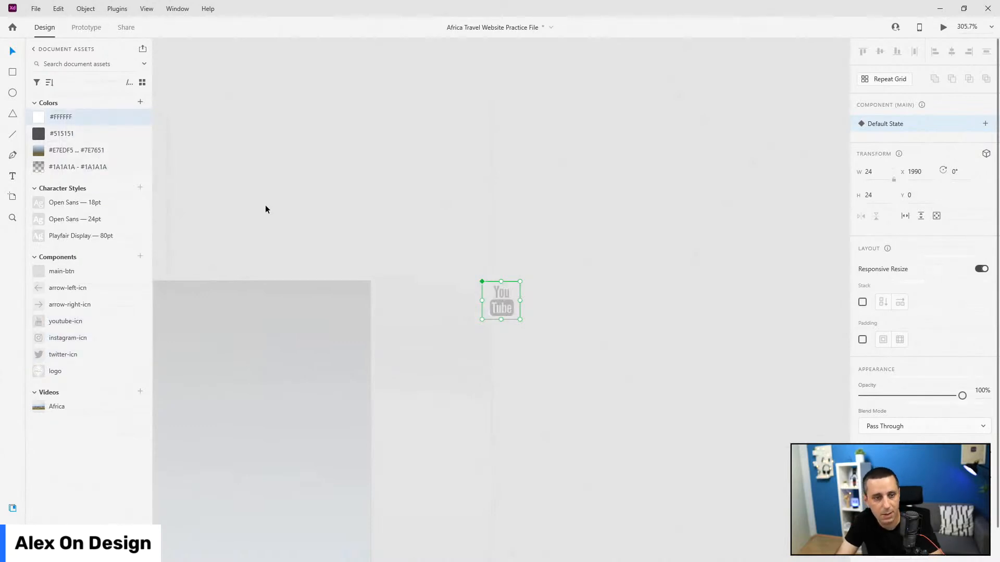
# Apply the #FFFFFF document color as the fill of the youtube-icn main component and return to the whole artboard
pyautogui.click(71, 115)
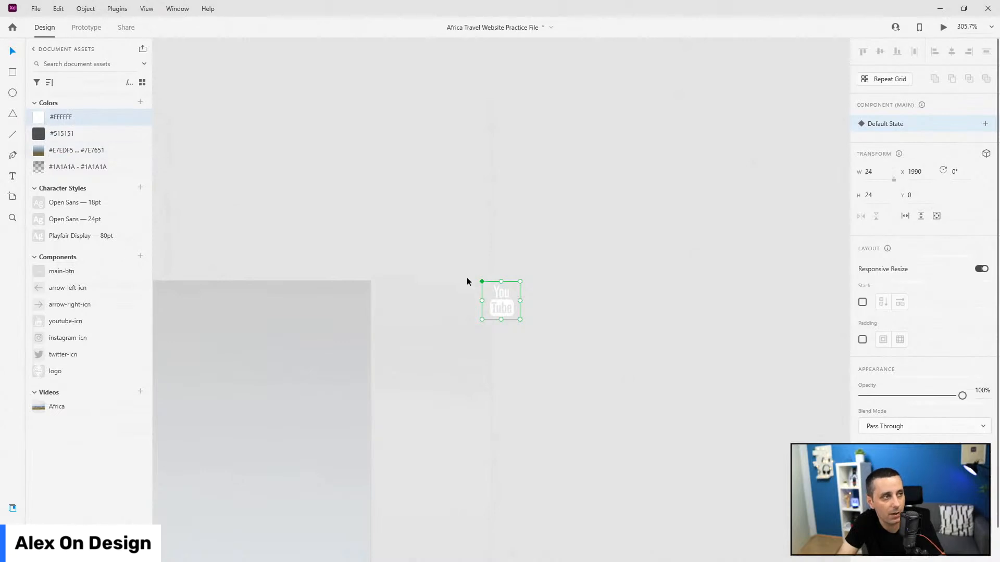
pyautogui.moveTo(440, 239); pyautogui.dragTo(528, 317)
pyautogui.click(527, 316)
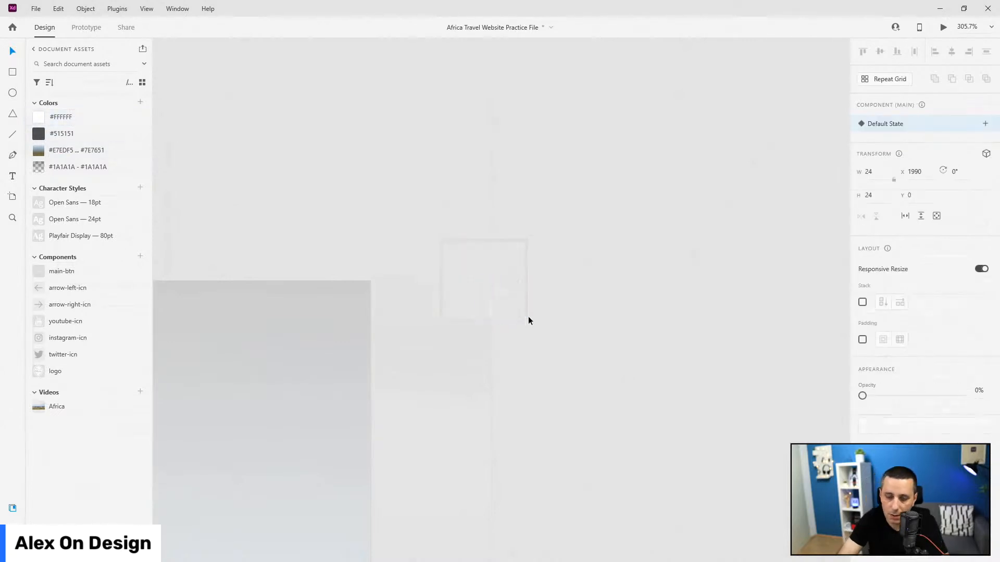
pyautogui.hotkey('ctrl', '0')
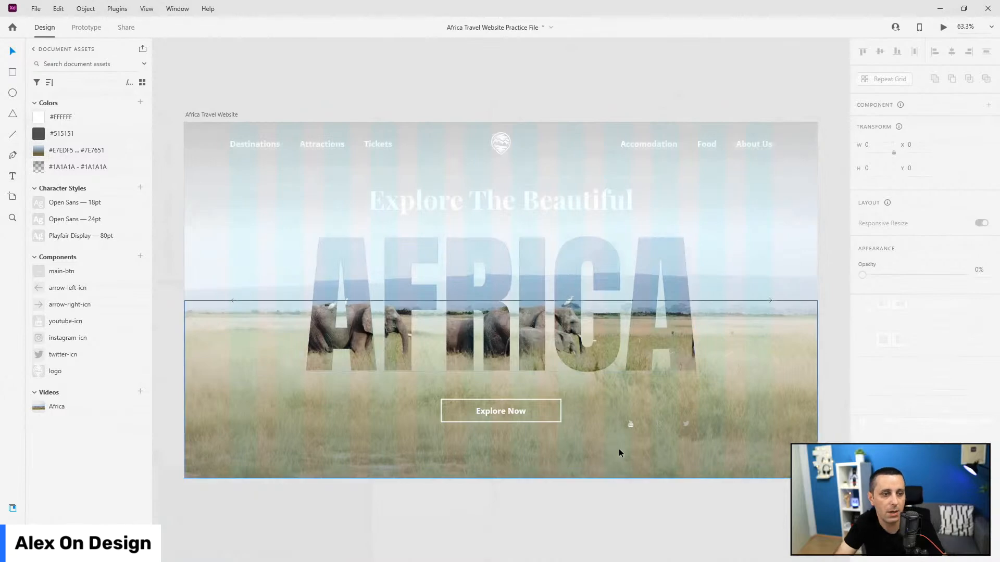
# Apply the #FFFFFF document color to the instagram-icn main component and return to the whole artboard
pyautogui.scroll(10, 652, 425)
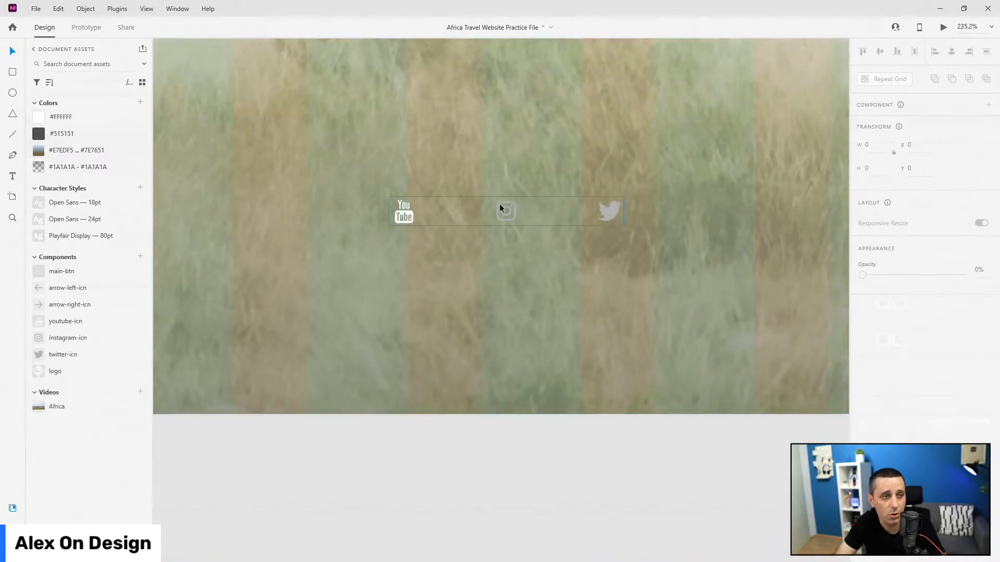
pyautogui.doubleClick(501, 207)
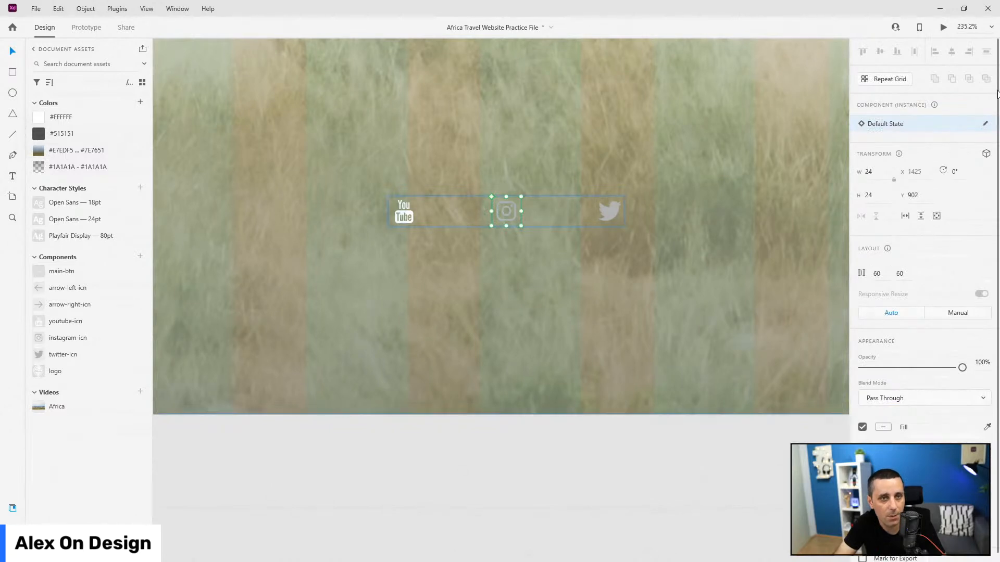
pyautogui.click(985, 123)
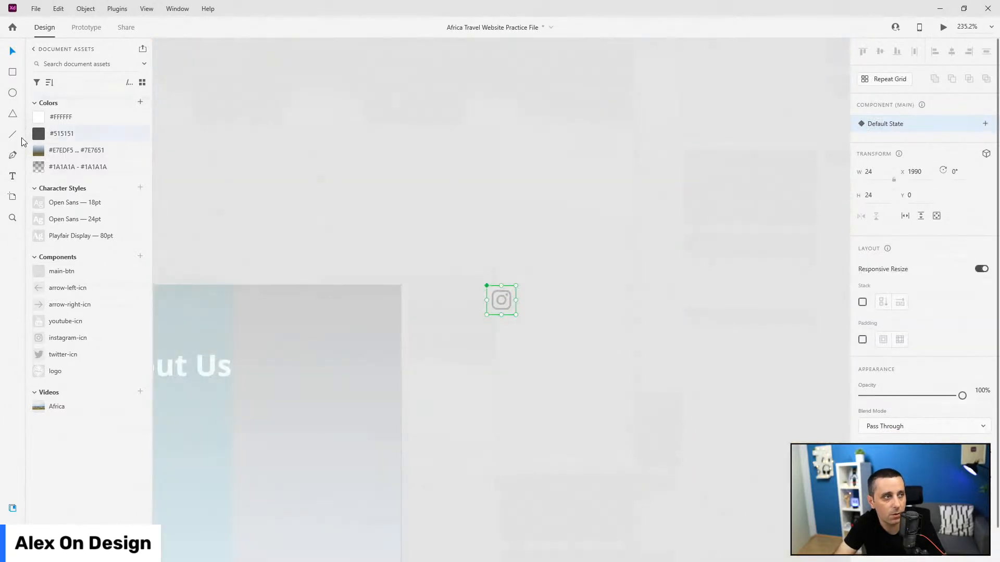
pyautogui.moveTo(453, 236); pyautogui.dragTo(532, 343)
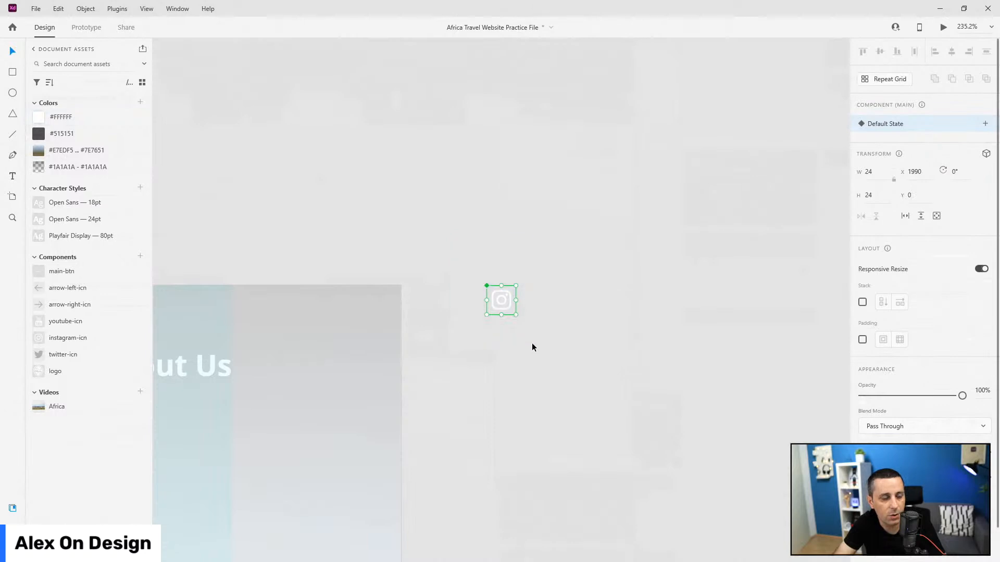
pyautogui.scroll(5, 385, 275)
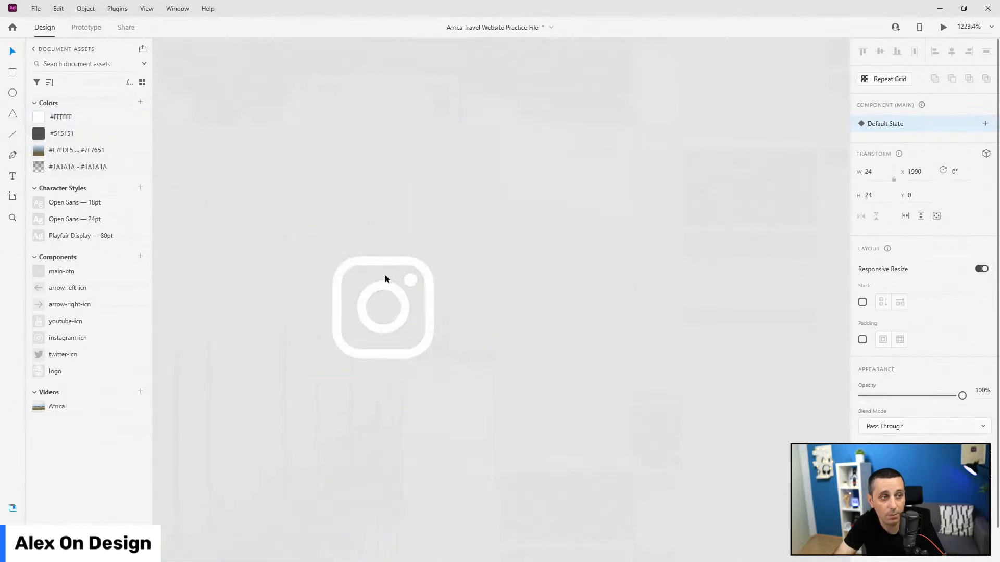
pyautogui.scroll(-1, 385, 274)
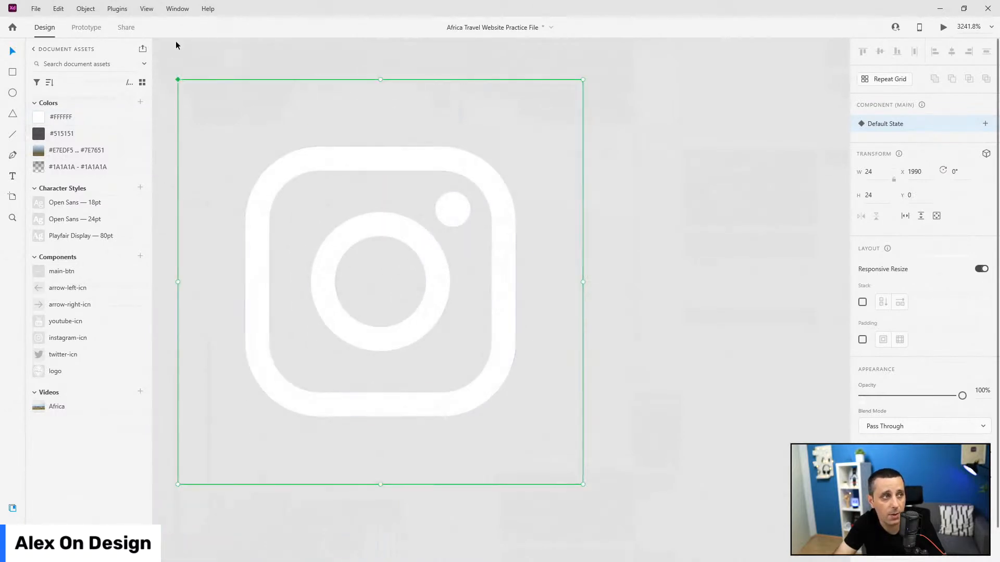
pyautogui.click(620, 221)
pyautogui.click(510, 210)
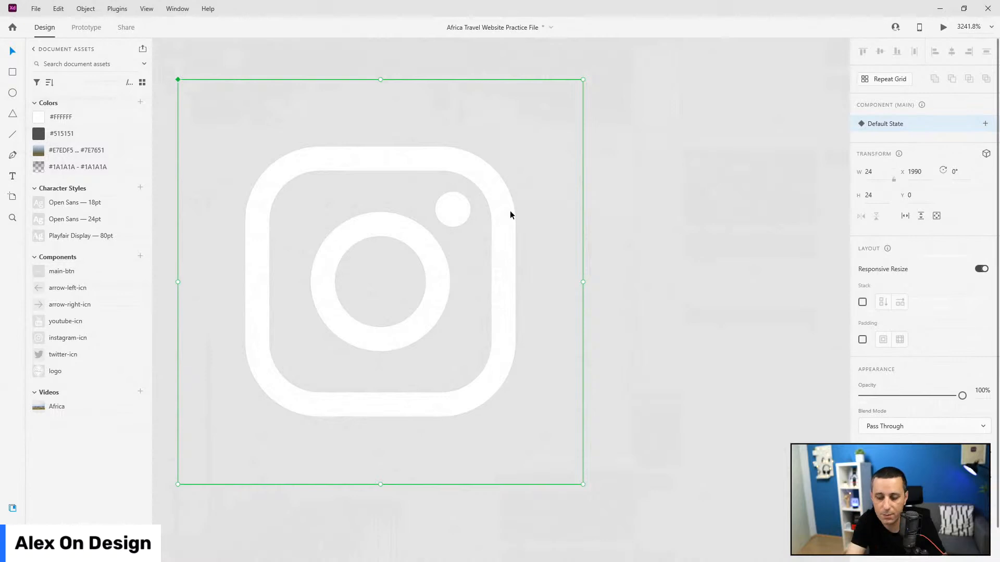
pyautogui.hotkey('ctrl', '0')
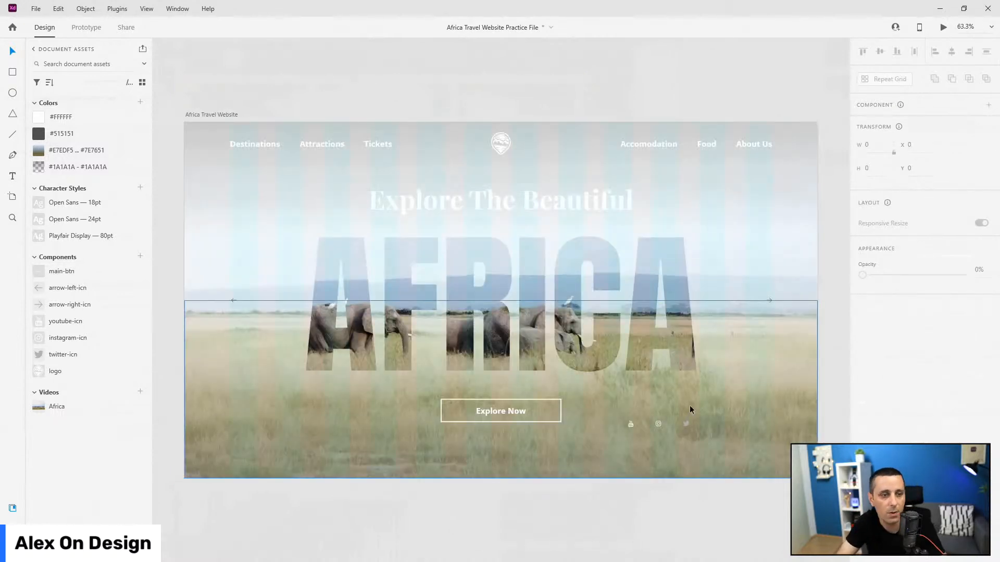
# Apply the #FFFFFF document color to the twitter-icn main component and bring the whole artboard back into view
pyautogui.click(686, 425)
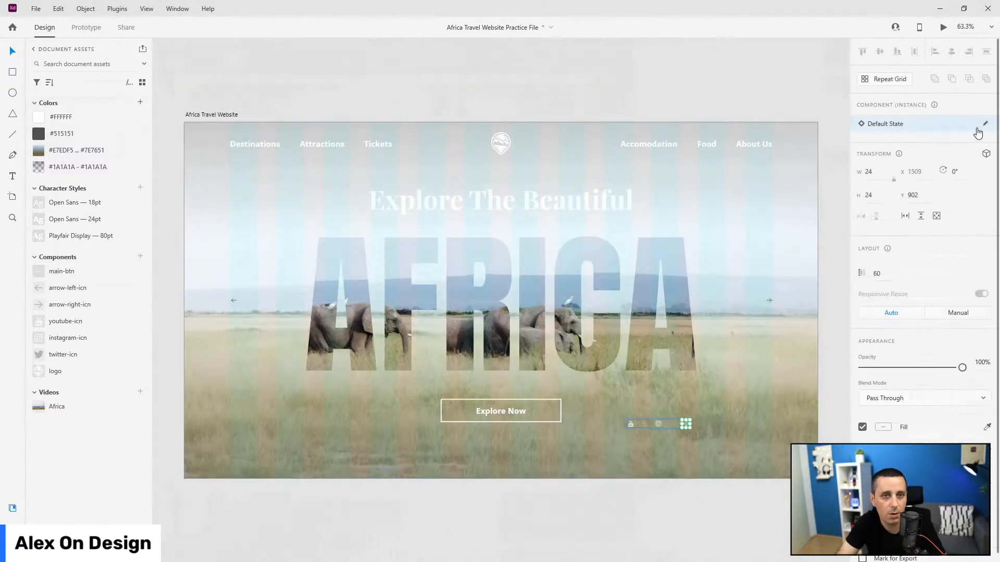
pyautogui.click(985, 123)
pyautogui.moveTo(766, 94); pyautogui.dragTo(680, 84)
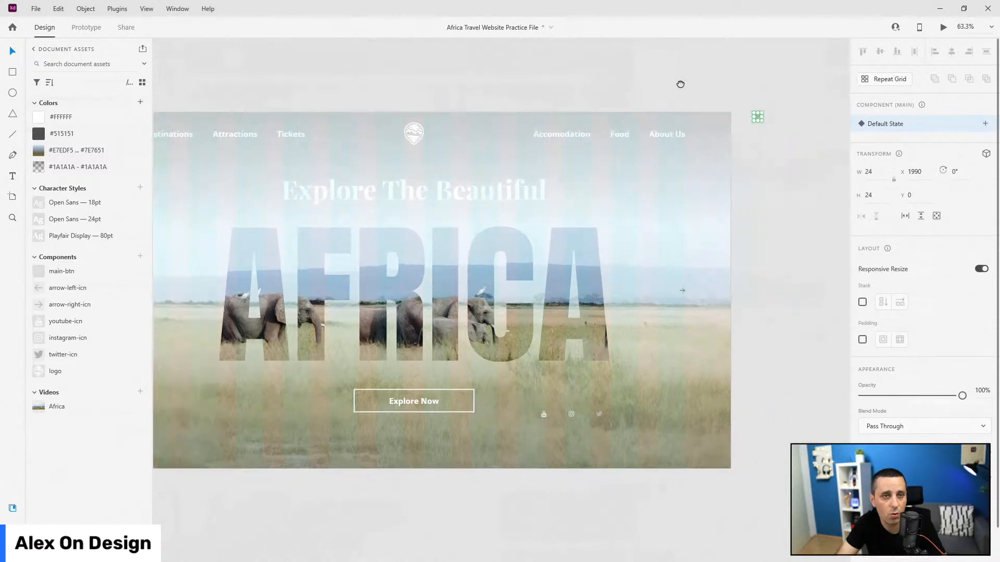
pyautogui.moveTo(746, 93); pyautogui.dragTo(783, 157)
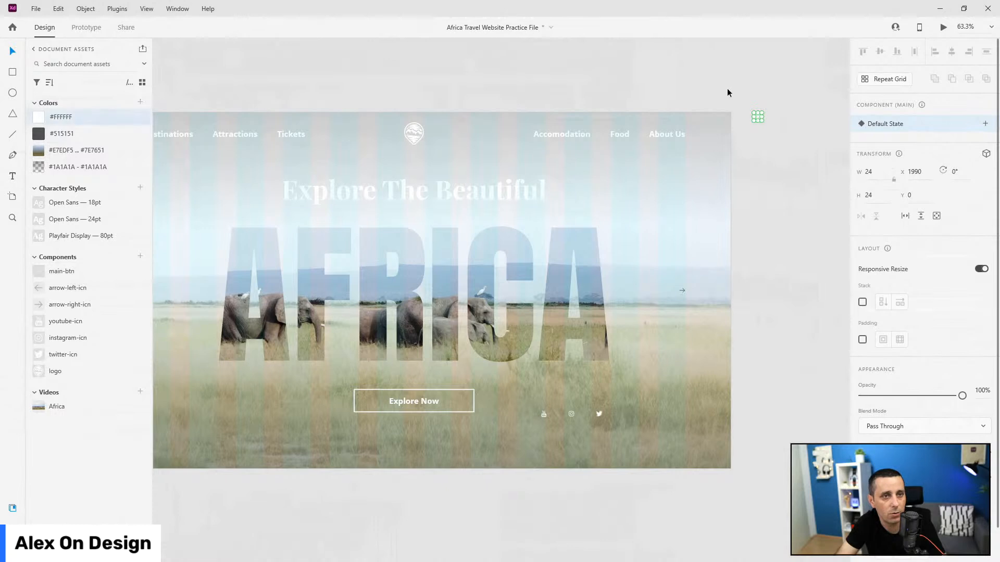
pyautogui.moveTo(787, 97); pyautogui.dragTo(754, 128)
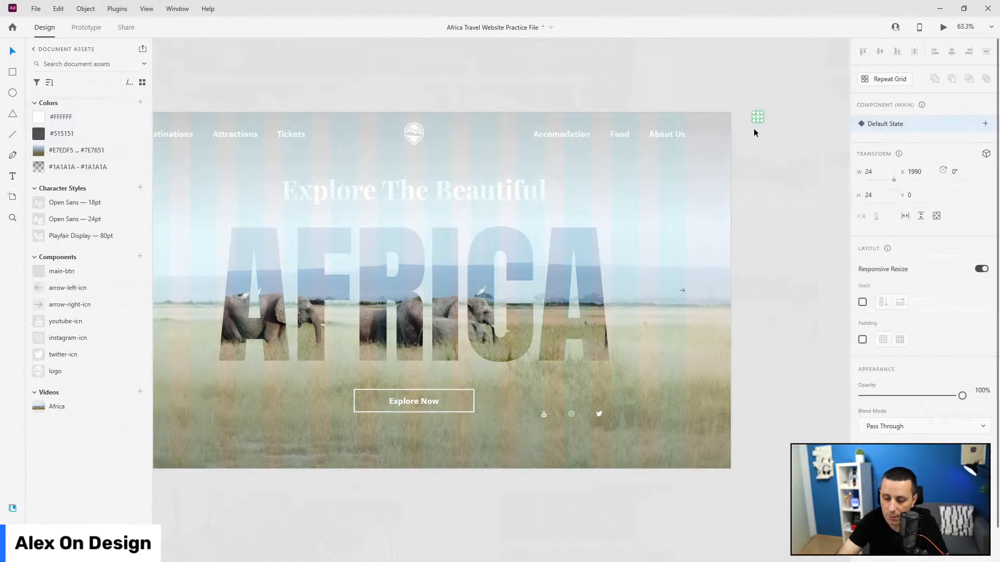
pyautogui.press('Delete')
pyautogui.hotkey('ctrl', '0')
# Move the social-icons group to the layout grid's right edge at X 1590, align it to the artboard bottom and raise it 30 px
pyautogui.click(685, 424)
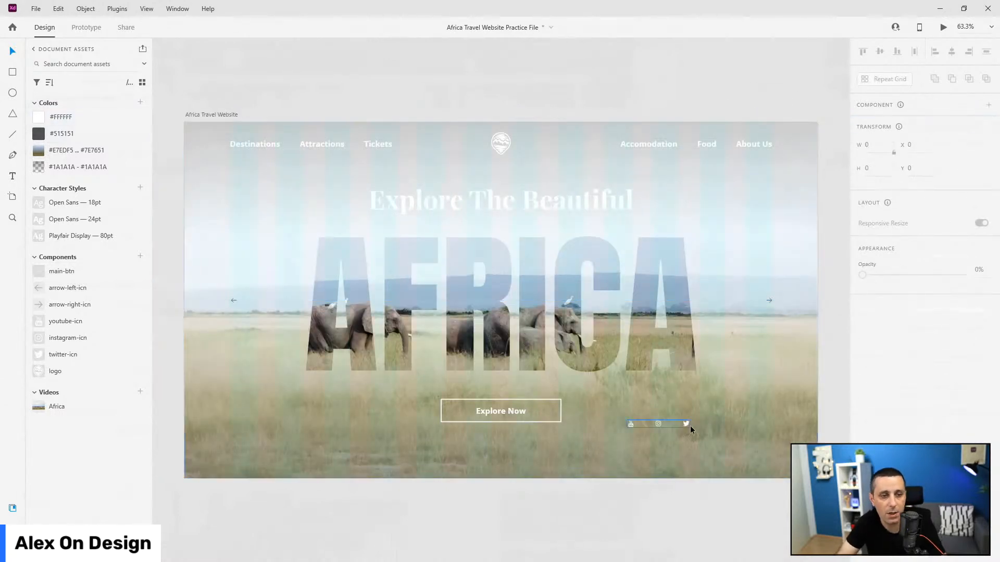
pyautogui.scroll(5, 684, 424)
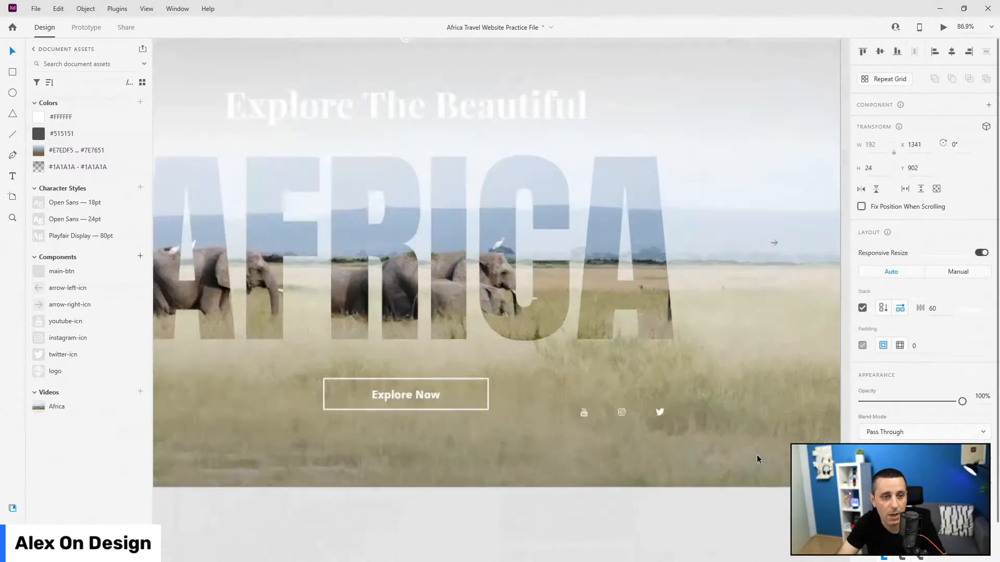
pyautogui.moveTo(602, 386); pyautogui.dragTo(783, 385)
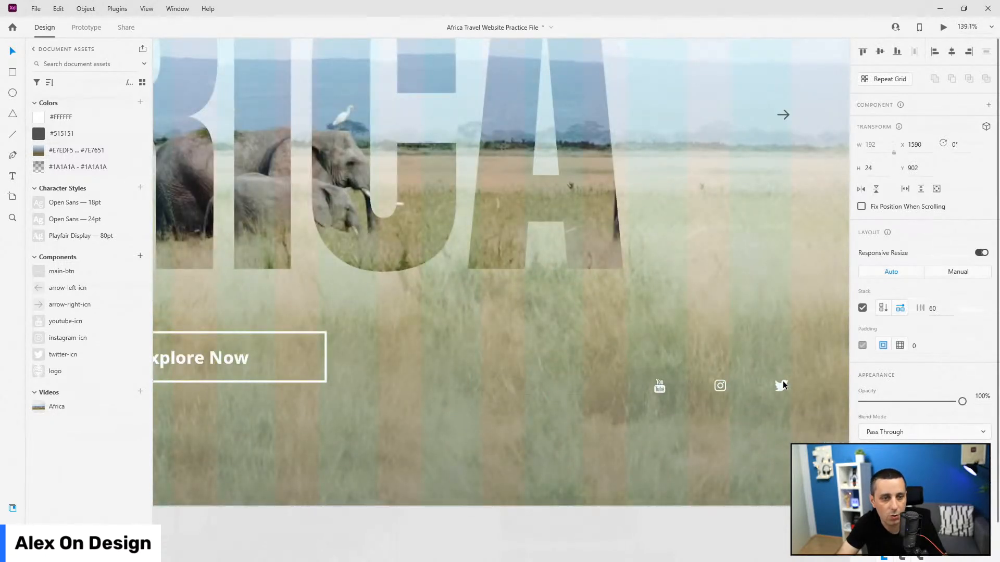
pyautogui.click(896, 51)
pyautogui.scroll(-5, 625, 320)
pyautogui.hotkey('shift', 'Up')
pyautogui.hotkey('shift', 'Up')
pyautogui.hotkey('shift', 'Up')
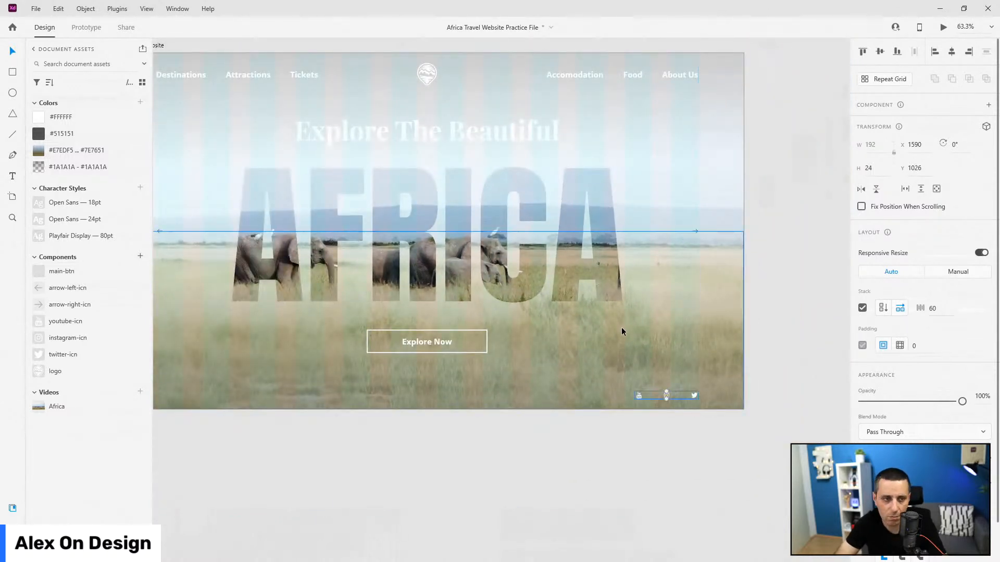
pyautogui.click(426, 72)
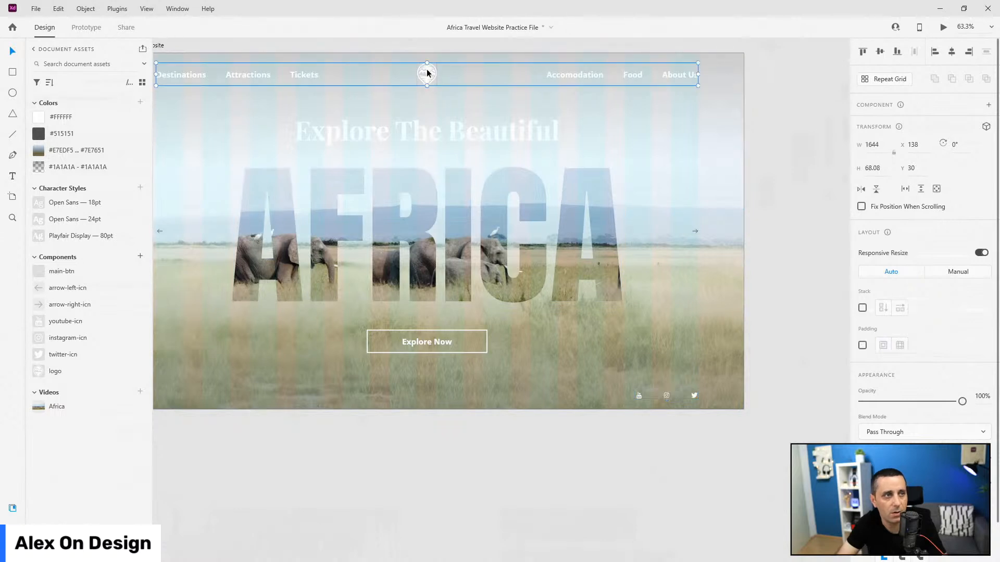
pyautogui.scroll(-3, 705, 271)
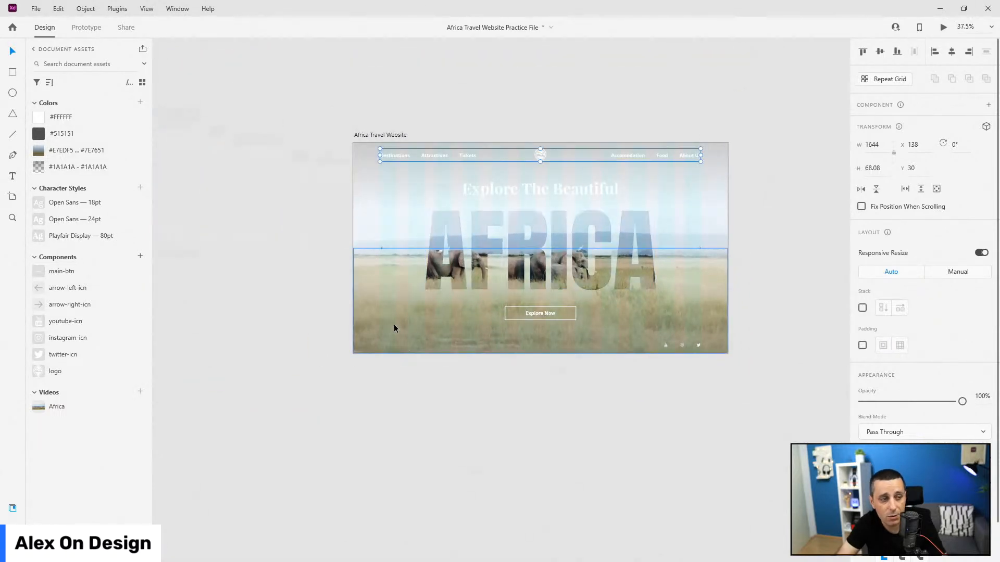
# Add the copyright text "©Travel Website INC" near the artboard's lower-left corner and apply the Open Sans 18pt character style
pyautogui.scroll(4, 364, 345)
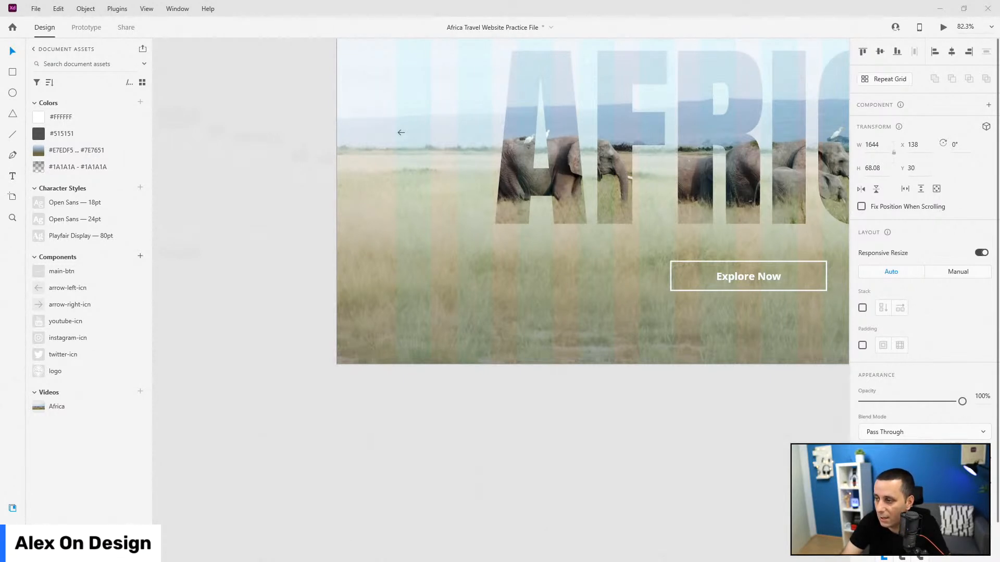
pyautogui.click(435, 314)
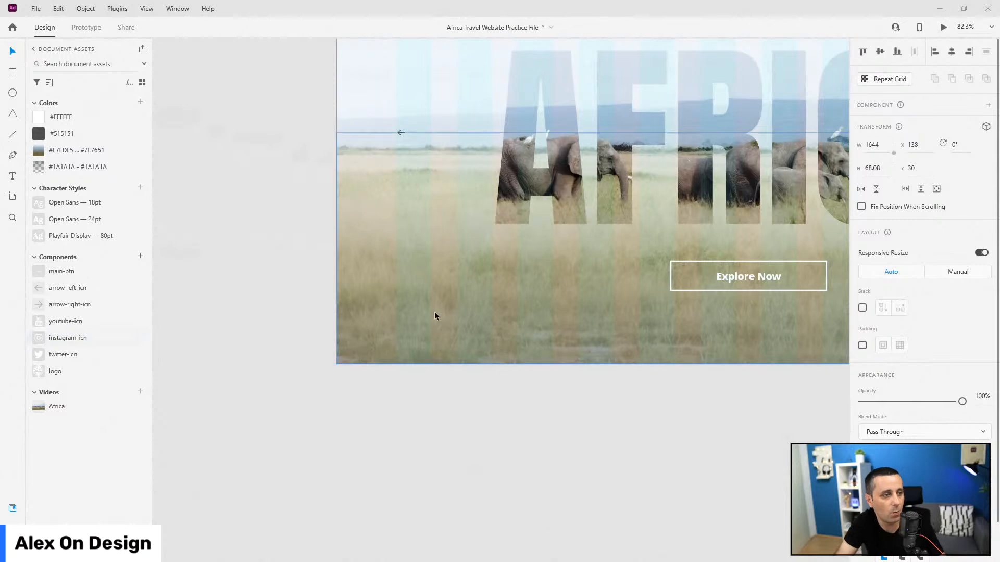
pyautogui.scroll(5, 409, 346)
pyautogui.press('t')
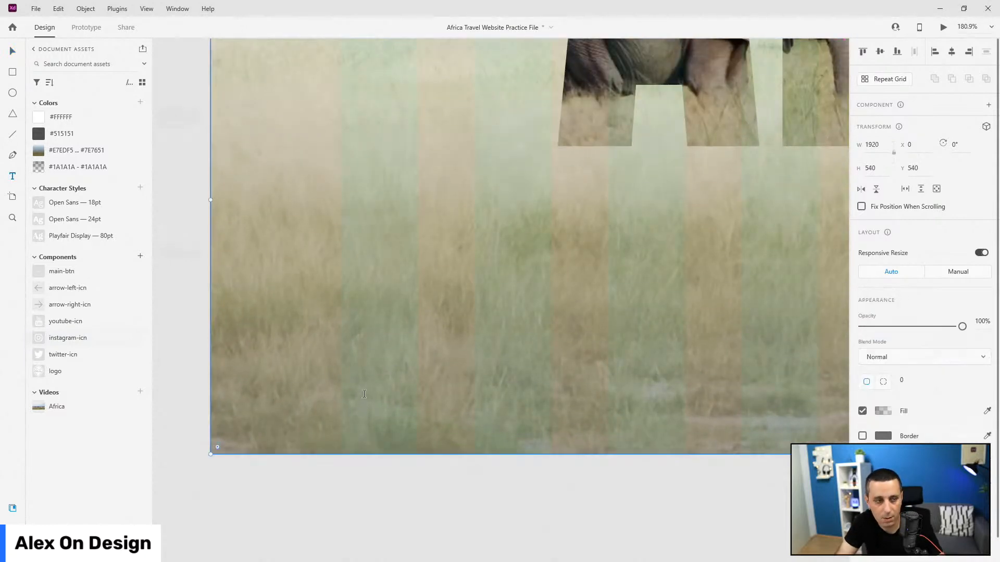
pyautogui.click(362, 404)
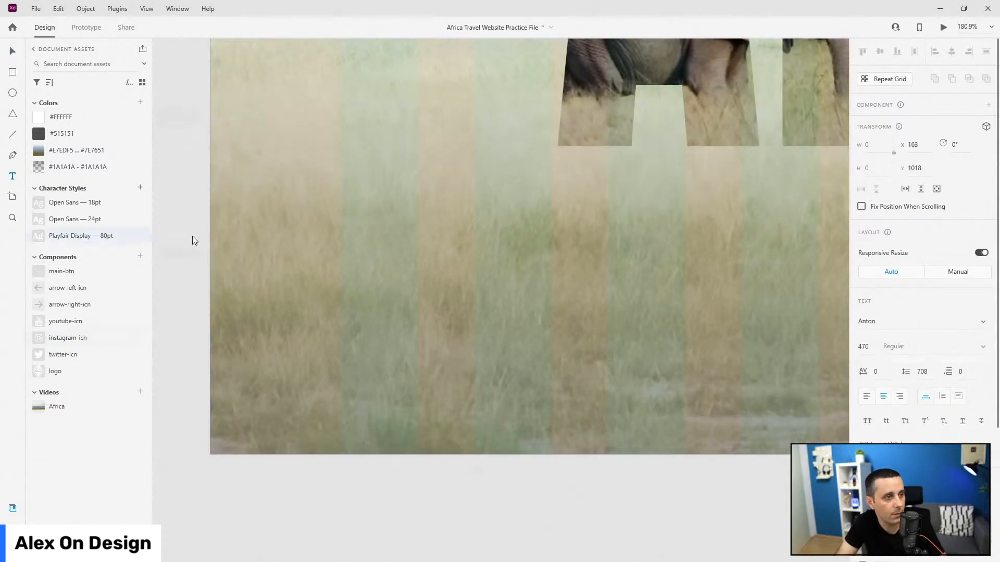
pyautogui.hotkey('ctrl', 'v')
pyautogui.hotkey('ctrl', 'a')
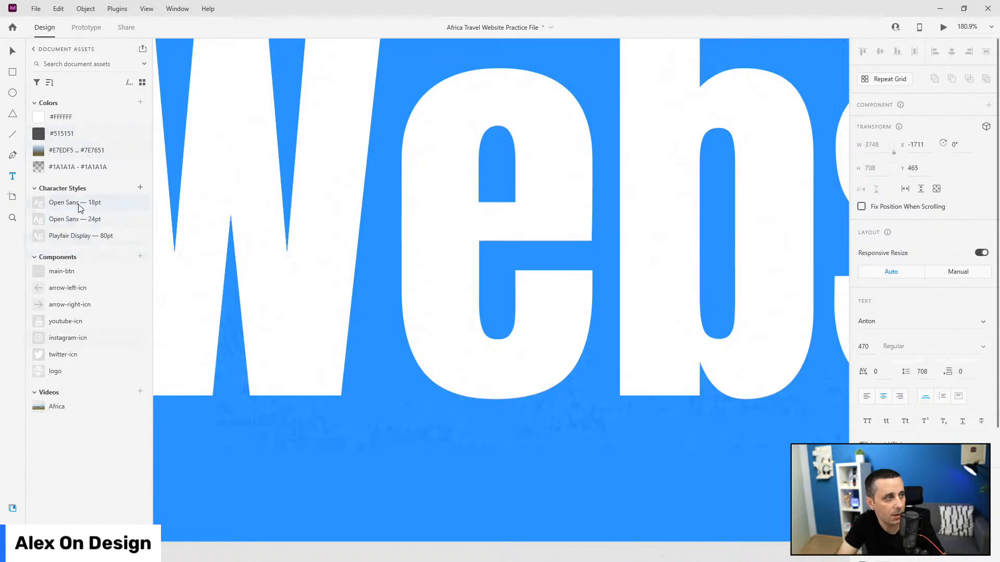
pyautogui.click(73, 202)
pyautogui.hotkey('ctrl', 'a')
pyautogui.press('Escape')
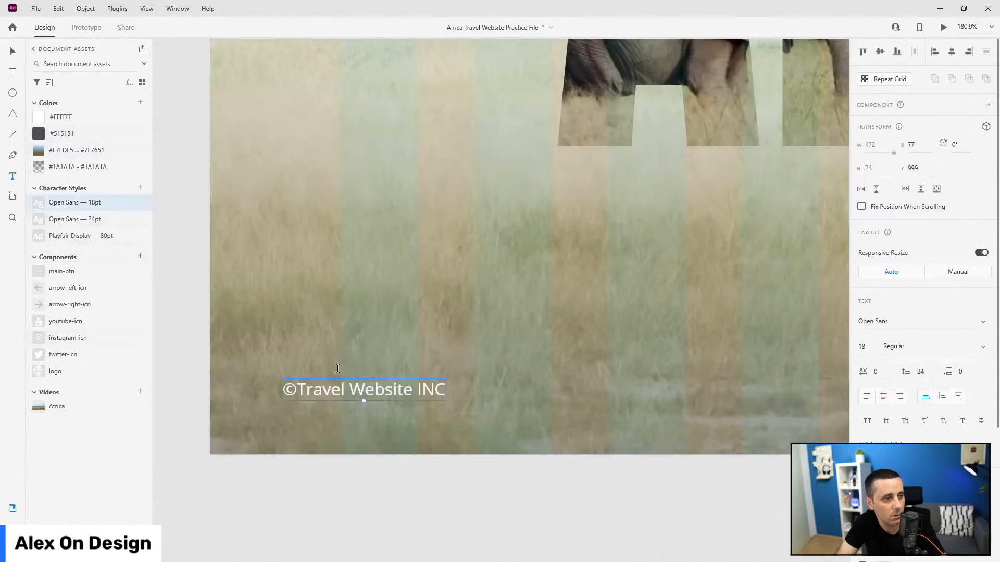
# Move the copyright text to the layout grid's left edge at X 138, align it to the artboard bottom and raise it 30 px
pyautogui.moveTo(373, 378); pyautogui.dragTo(429, 376)
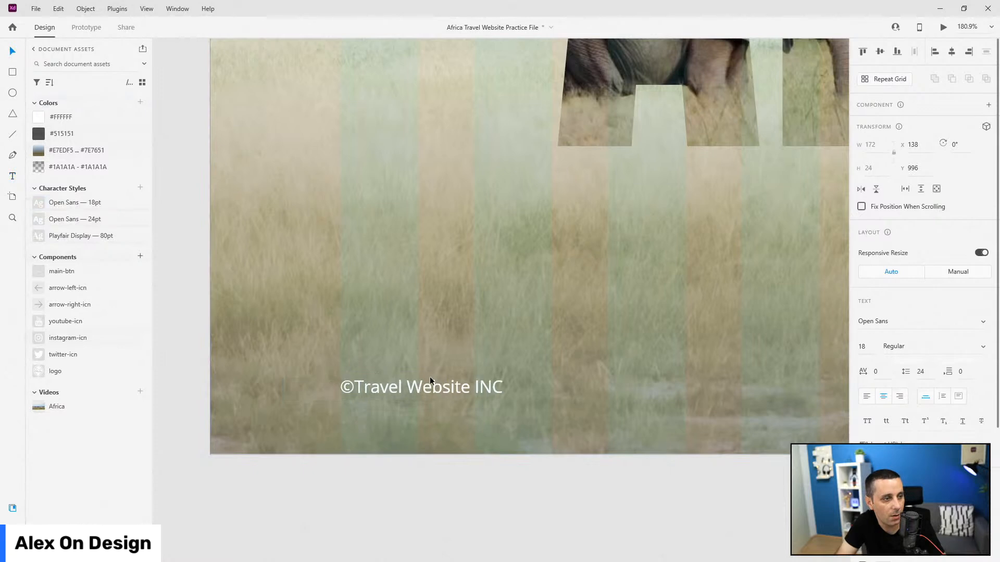
pyautogui.click(896, 52)
pyautogui.hotkey('shift', 'Up')
pyautogui.hotkey('shift', 'Up')
pyautogui.hotkey('shift', 'Up')
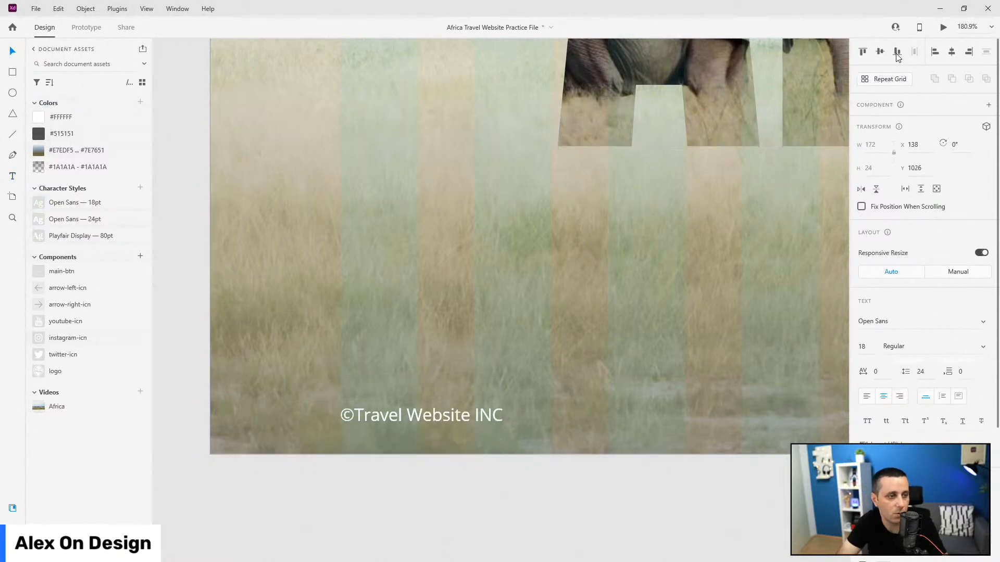
# Select the Africa Travel Website artboard and preview the finished design
pyautogui.scroll(-7, 261, 332)
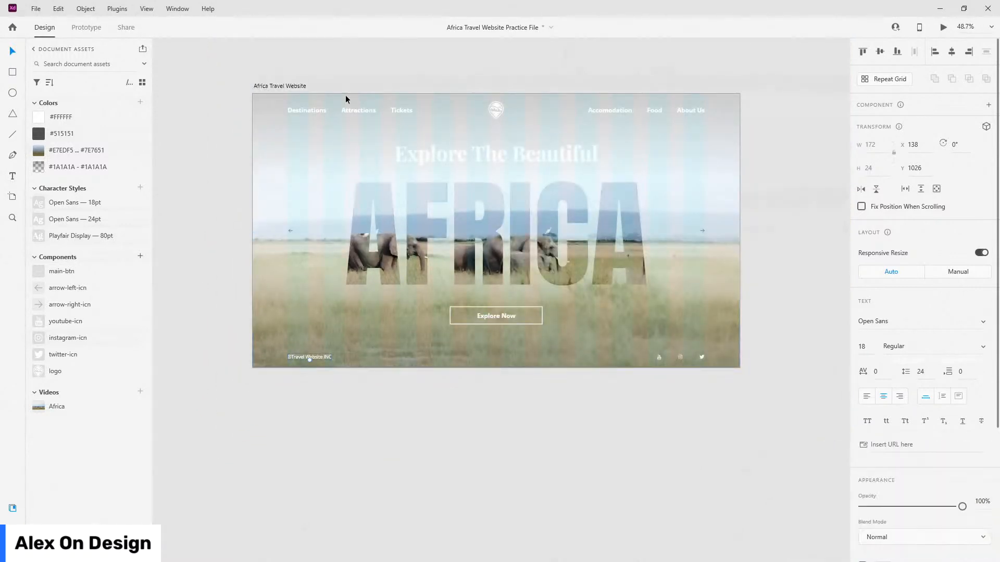
pyautogui.click(290, 86)
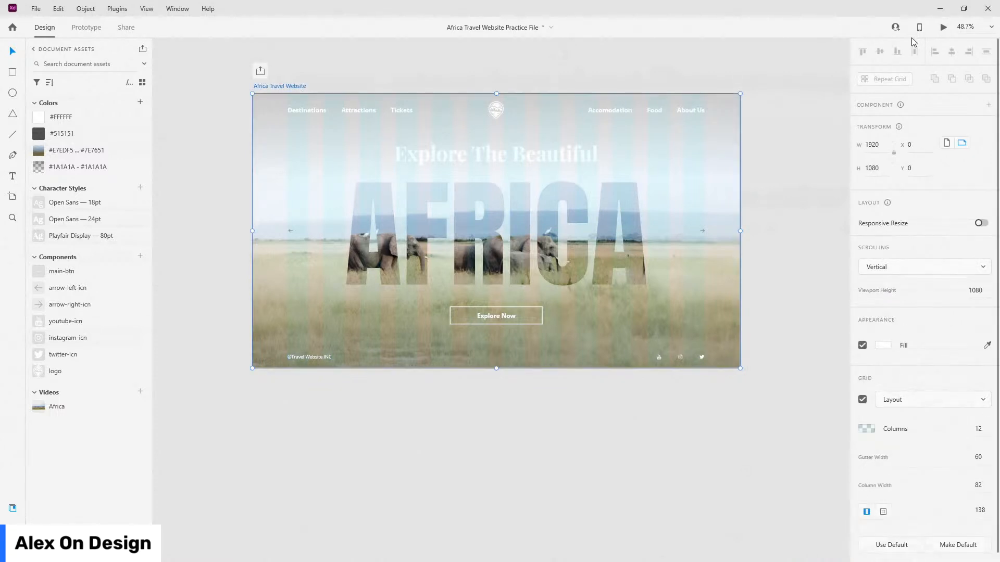
pyautogui.click(942, 29)
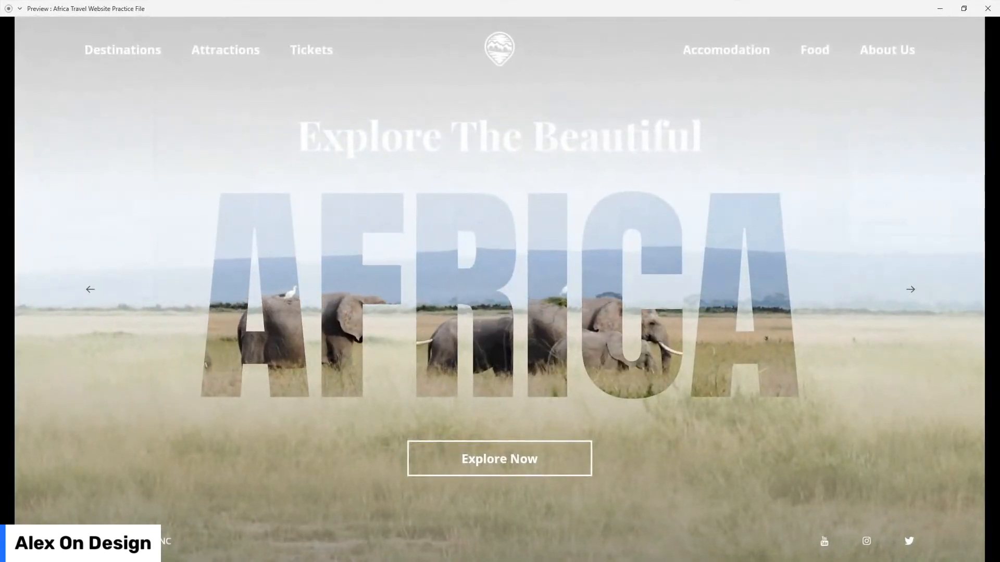